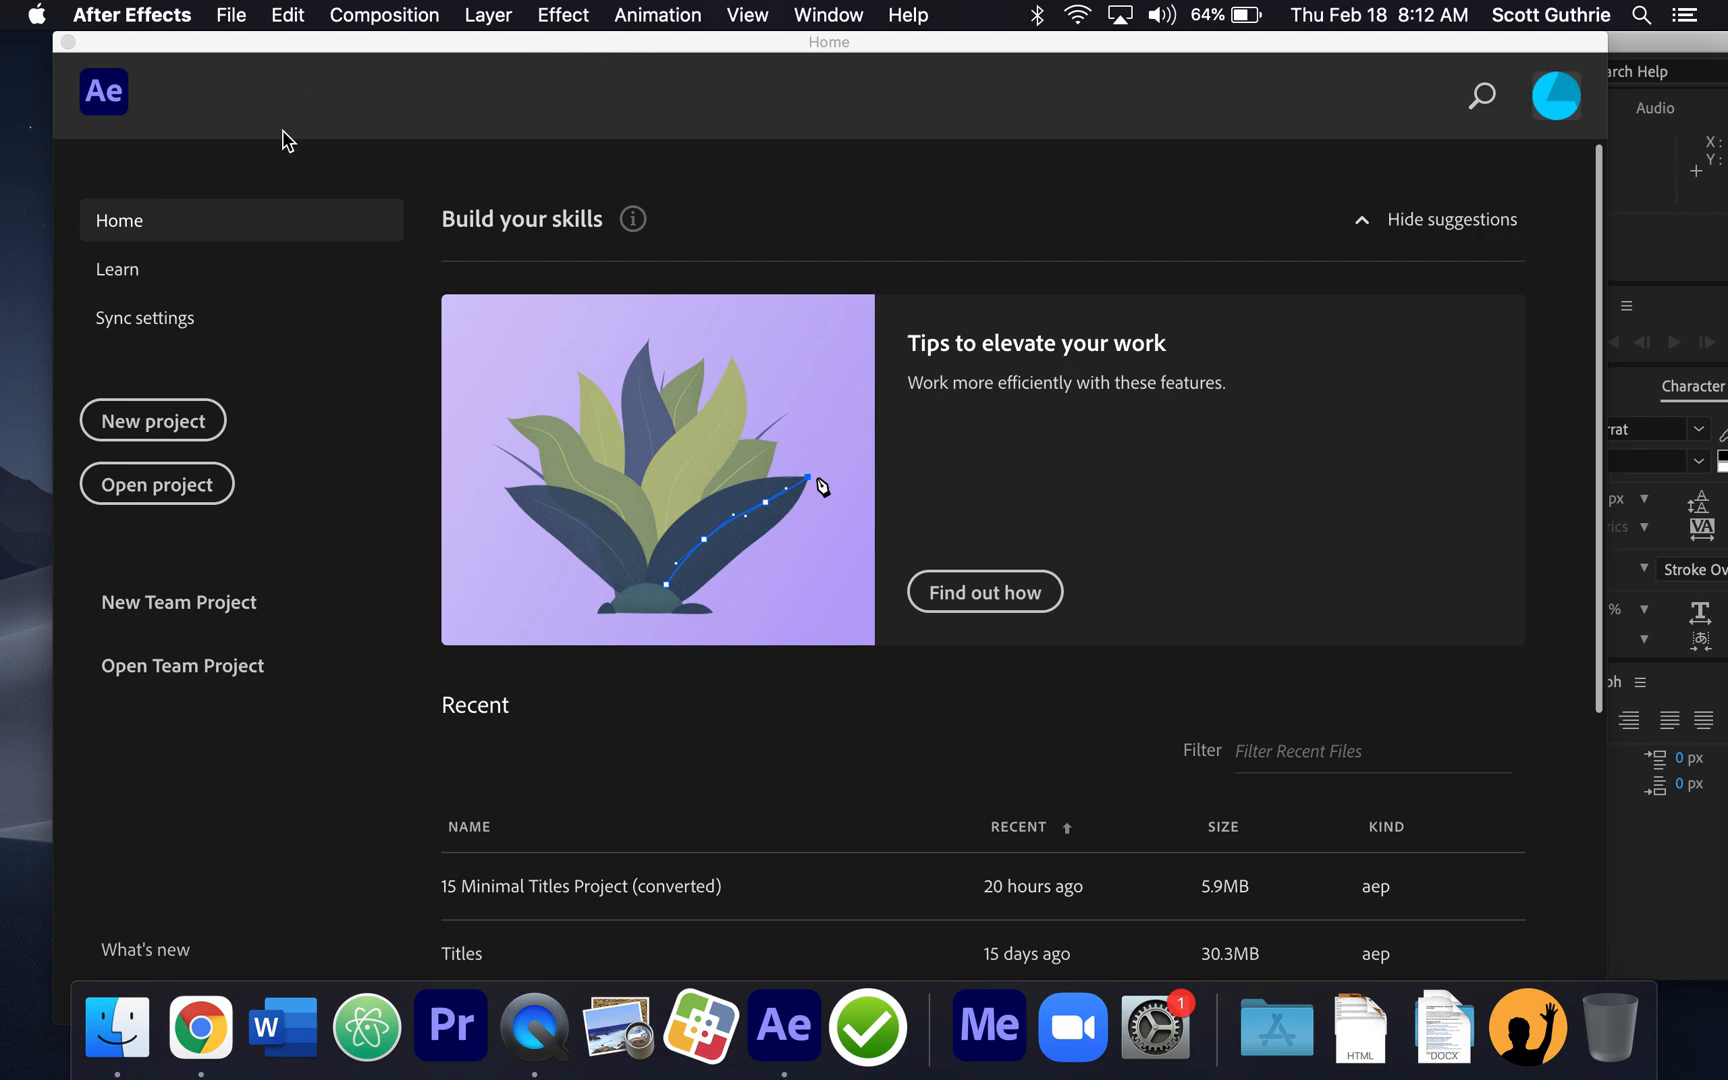
# - Create a new project and save it in the Pictures folder as text_move.aep
pyautogui.click(183, 430)
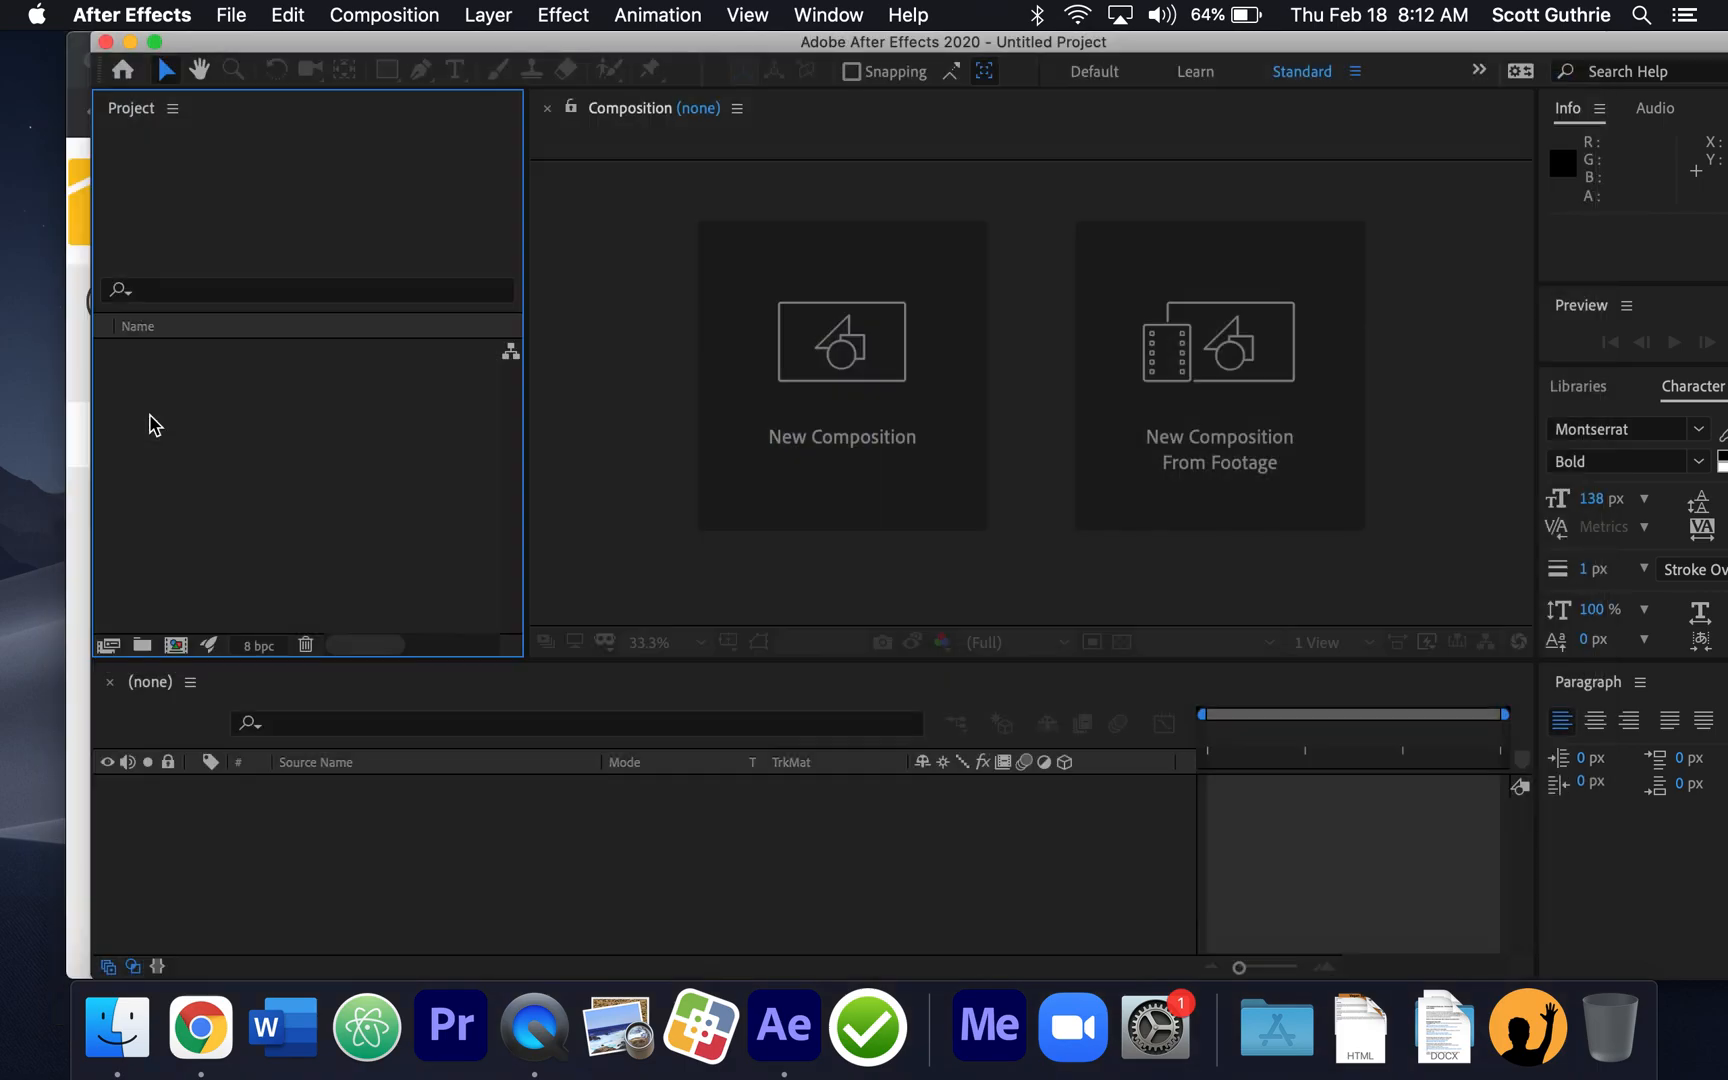
pyautogui.moveTo(774, 42); pyautogui.dragTo(738, 46)
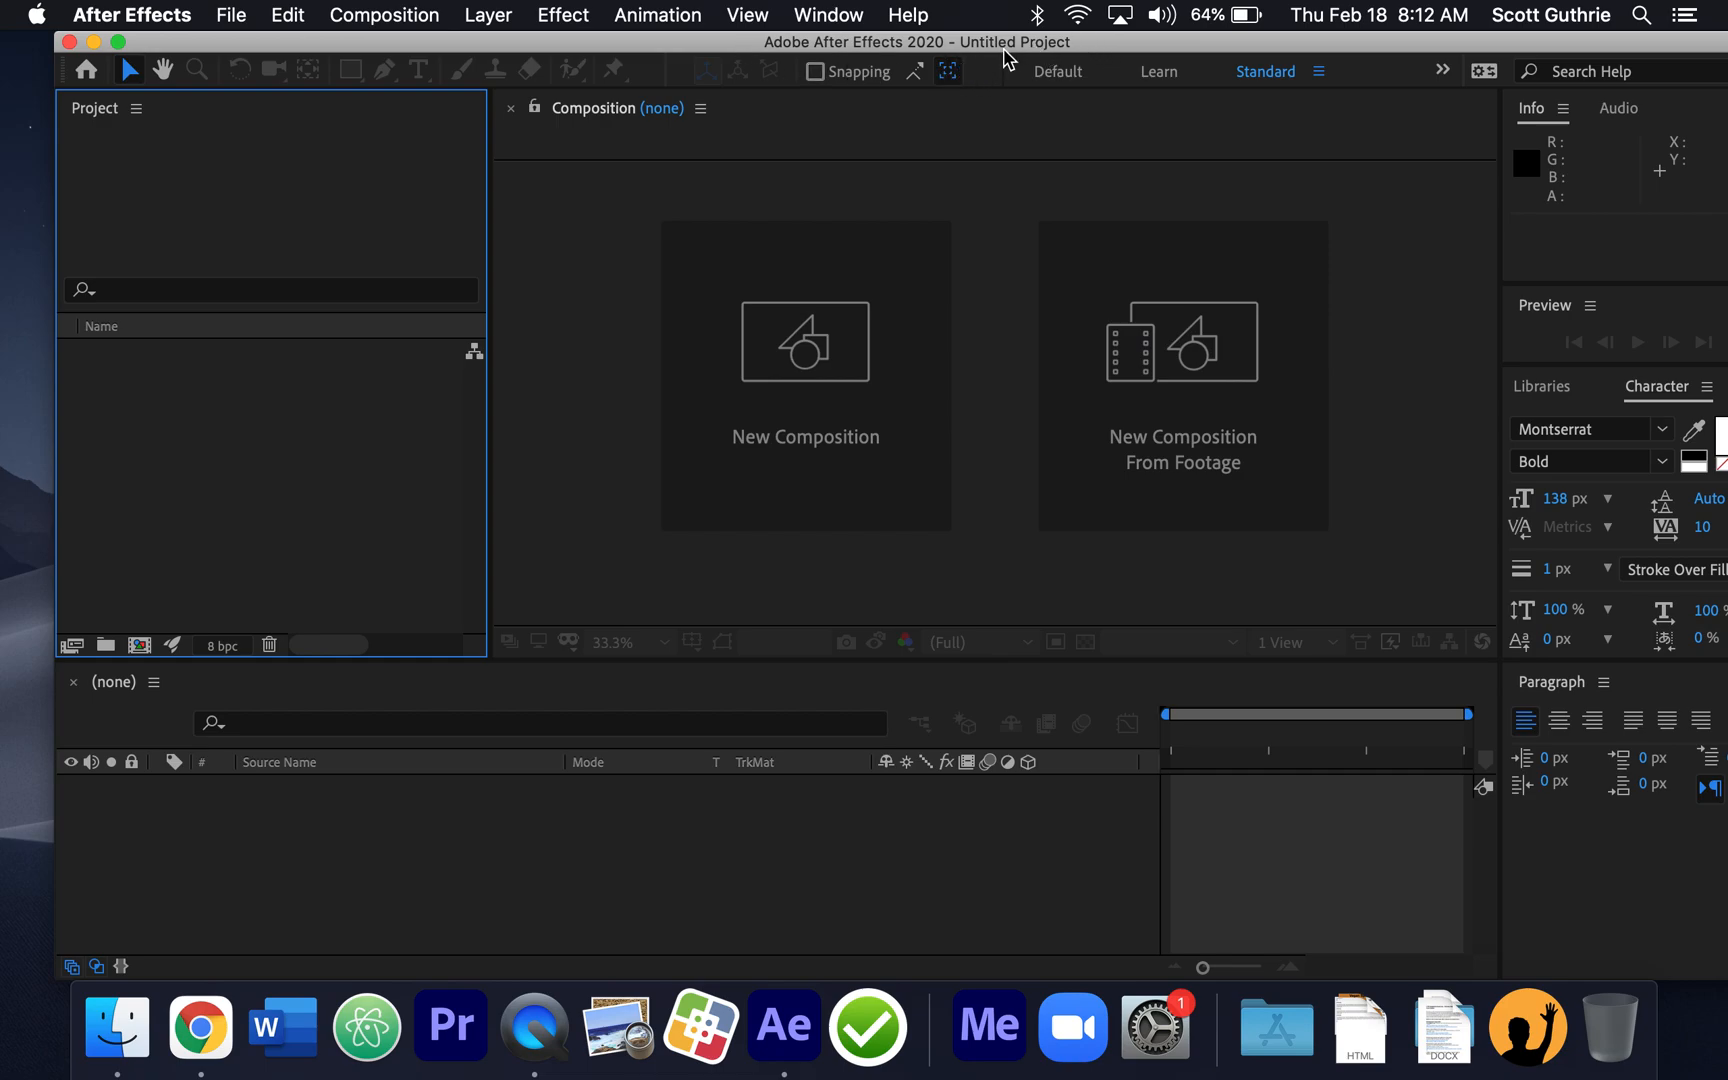
pyautogui.click(226, 20)
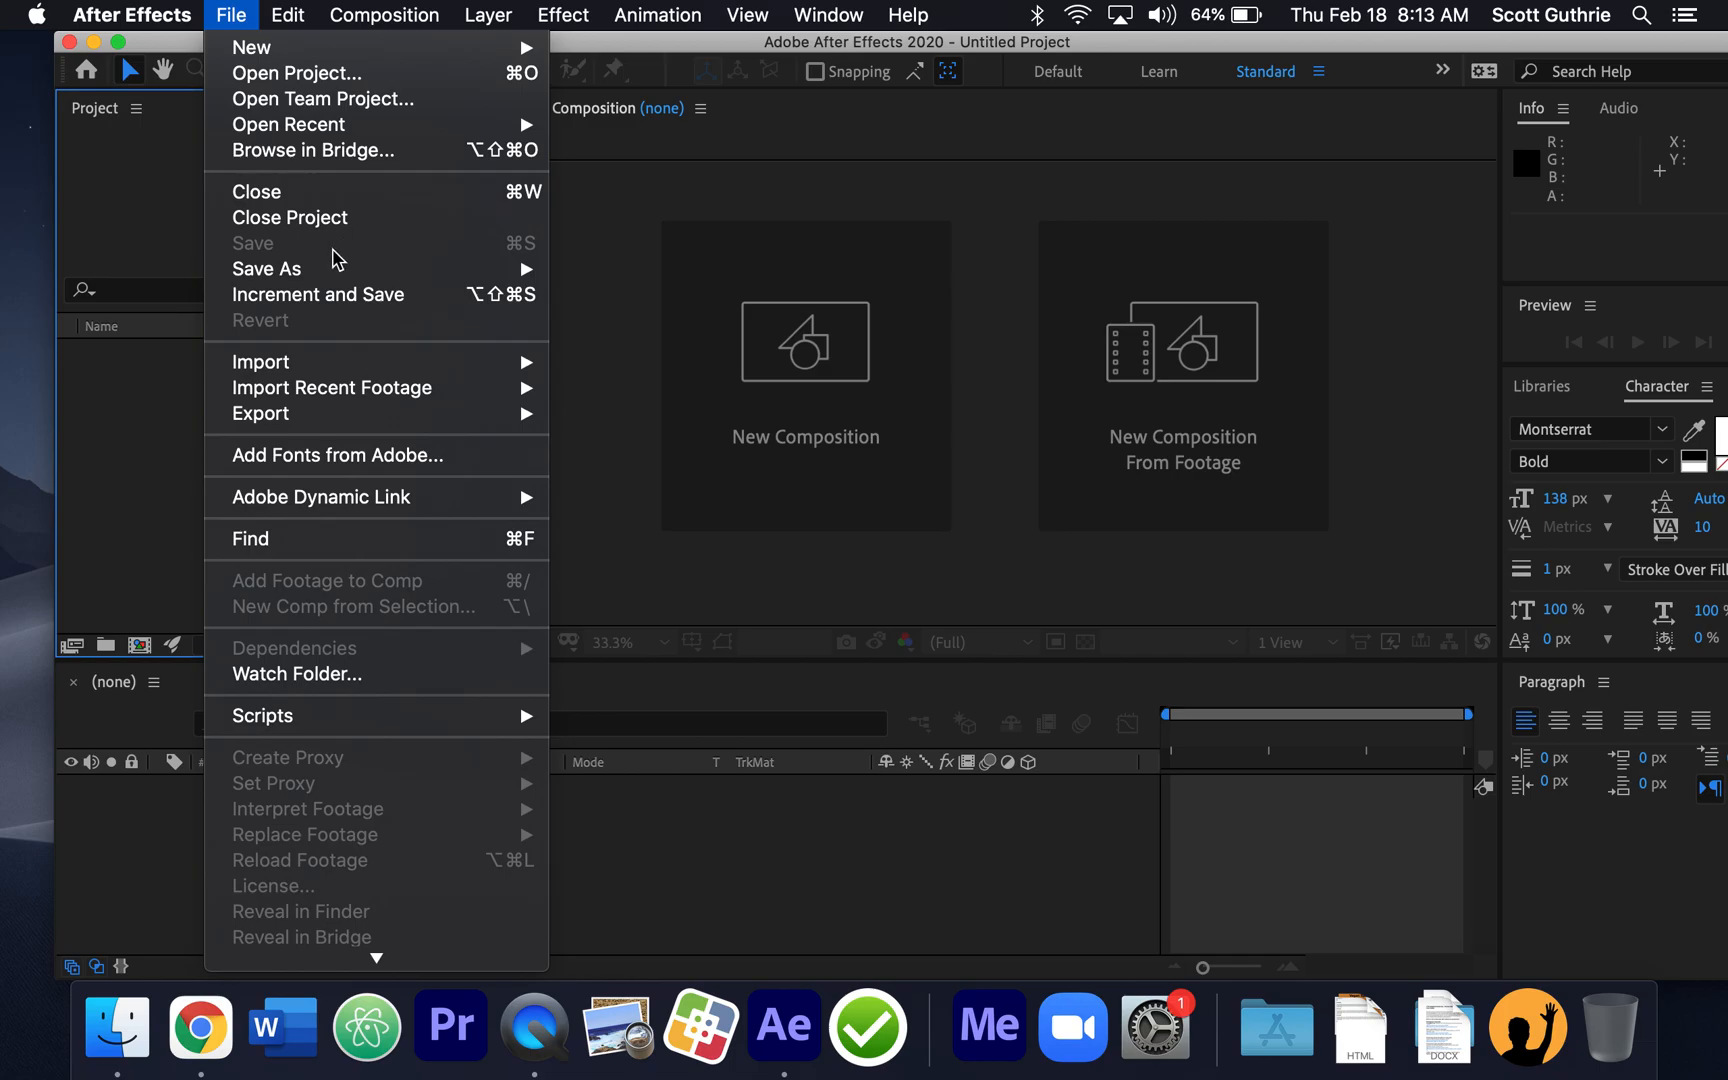
pyautogui.moveTo(306, 279)
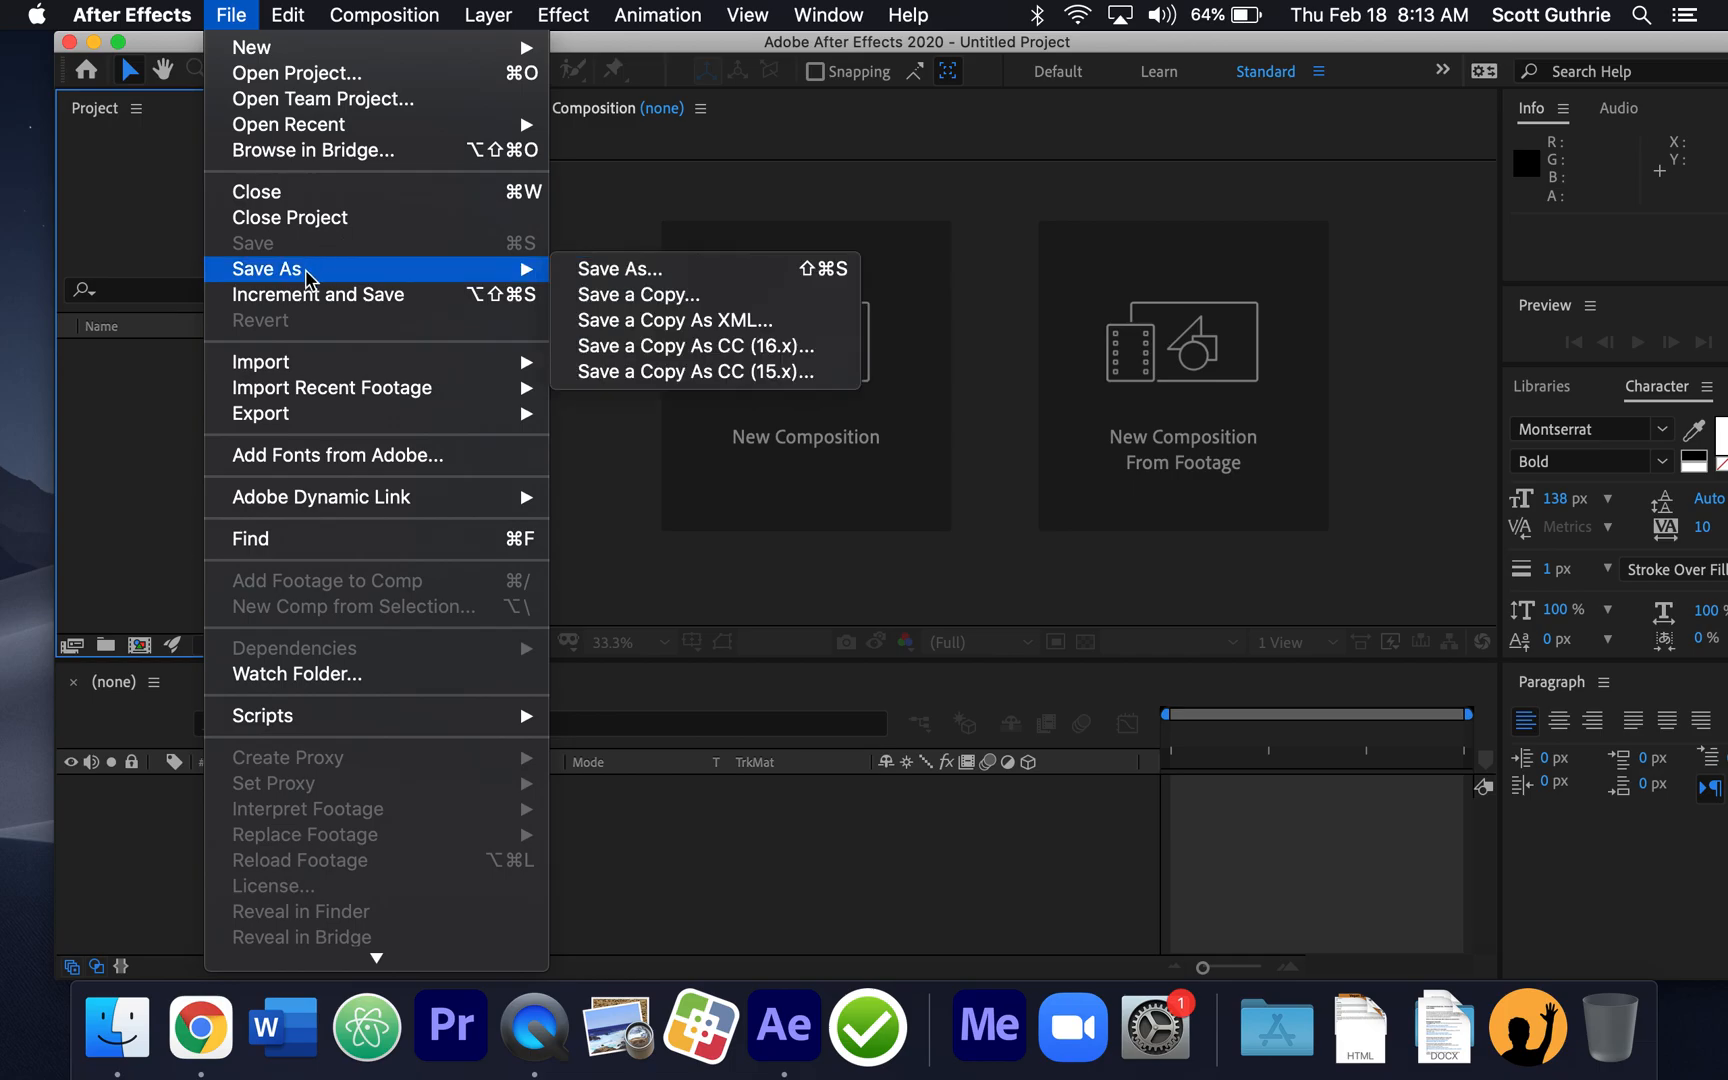
pyautogui.click(688, 270)
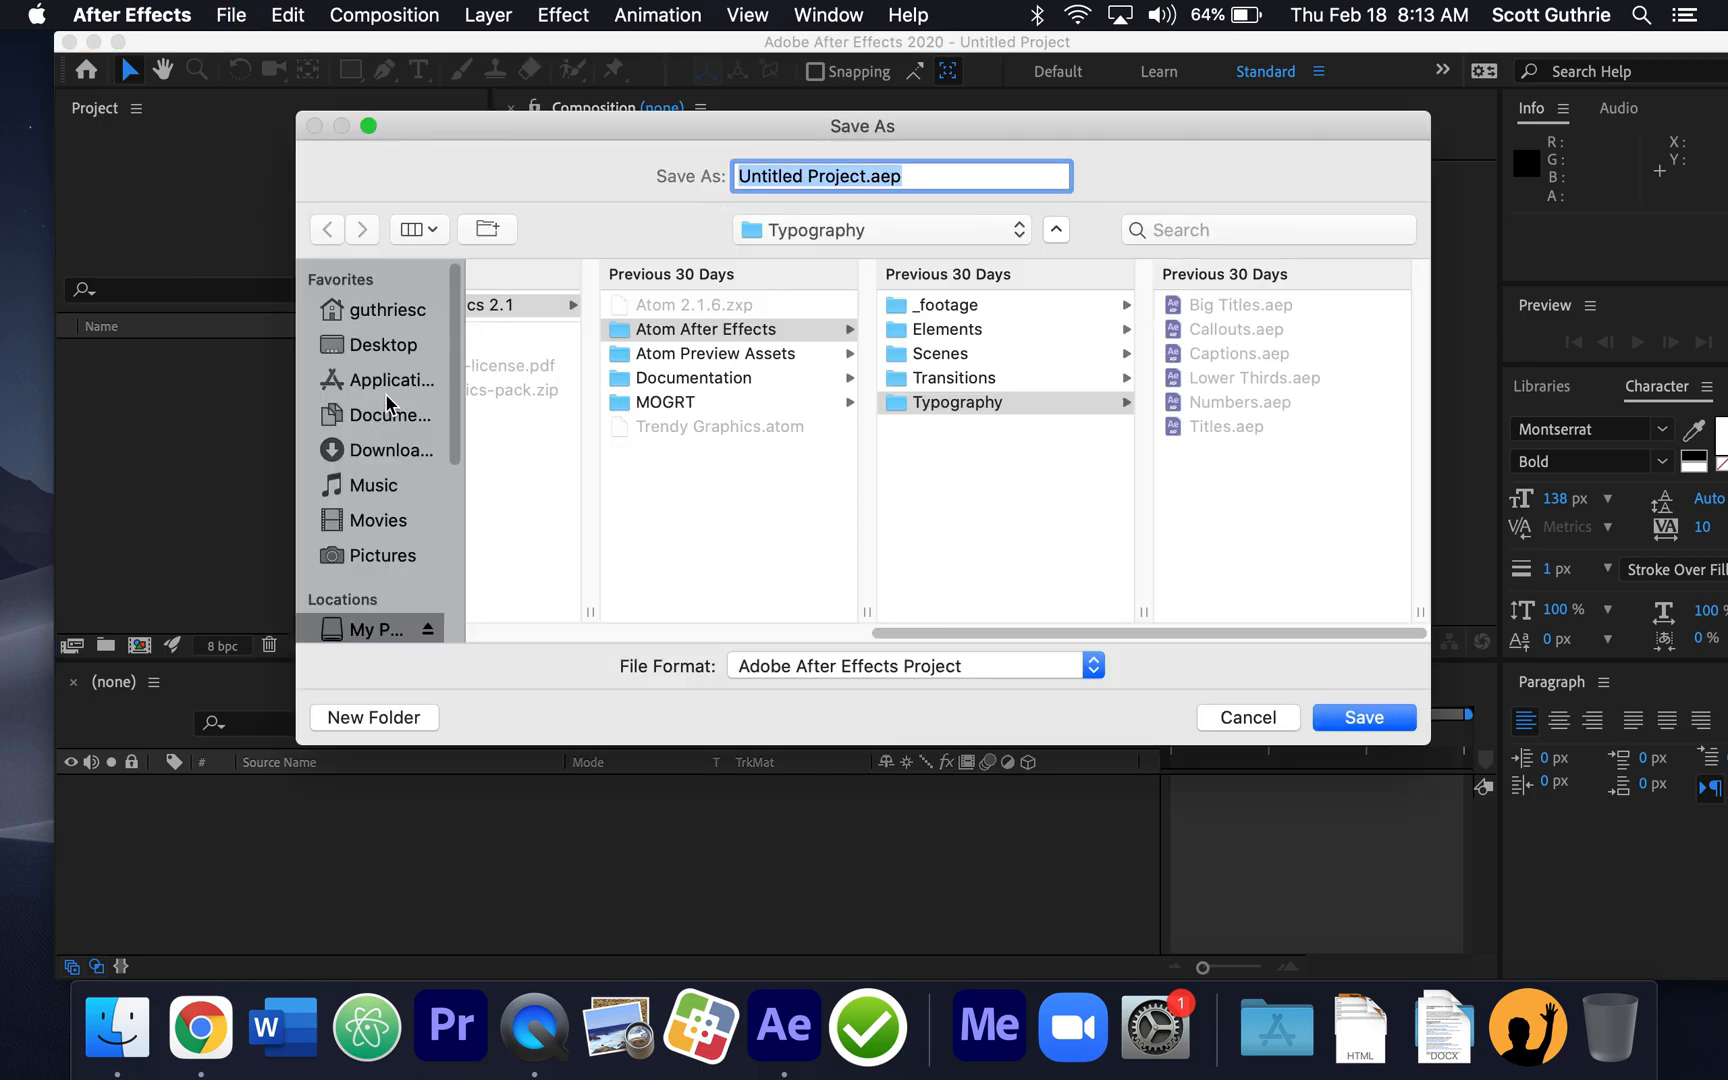
pyautogui.click(381, 558)
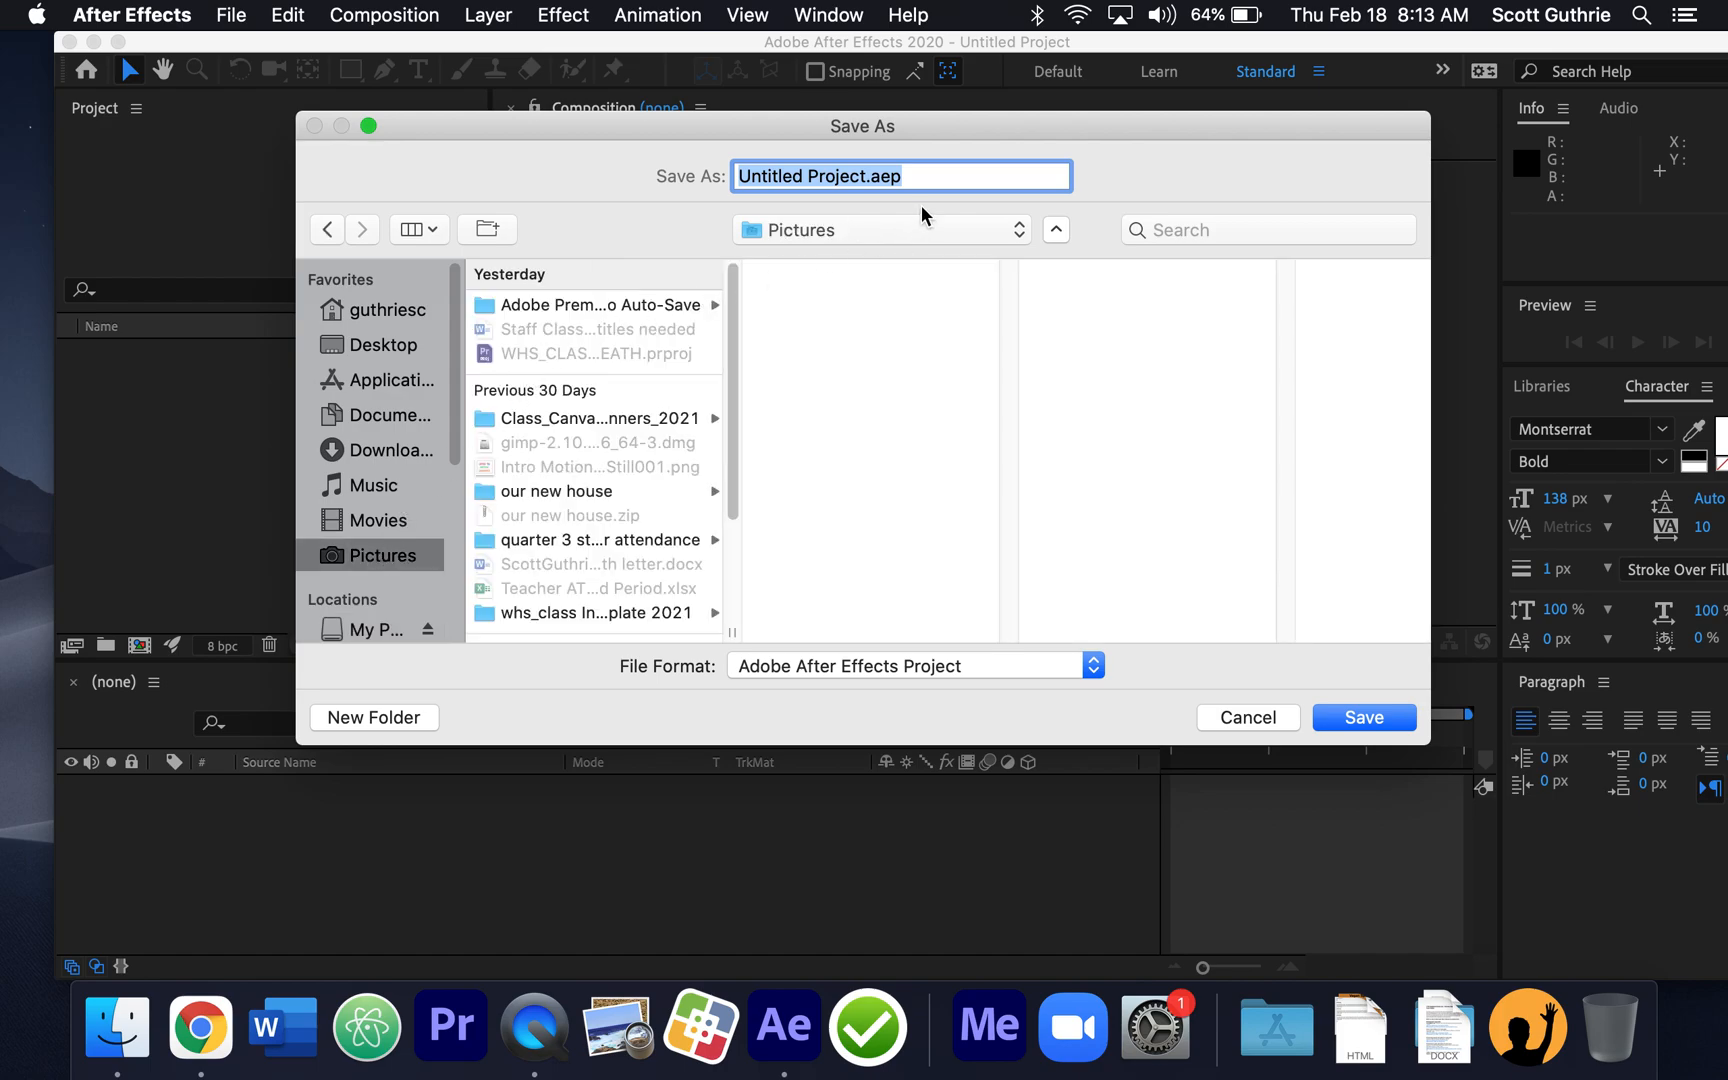
pyautogui.click(860, 176)
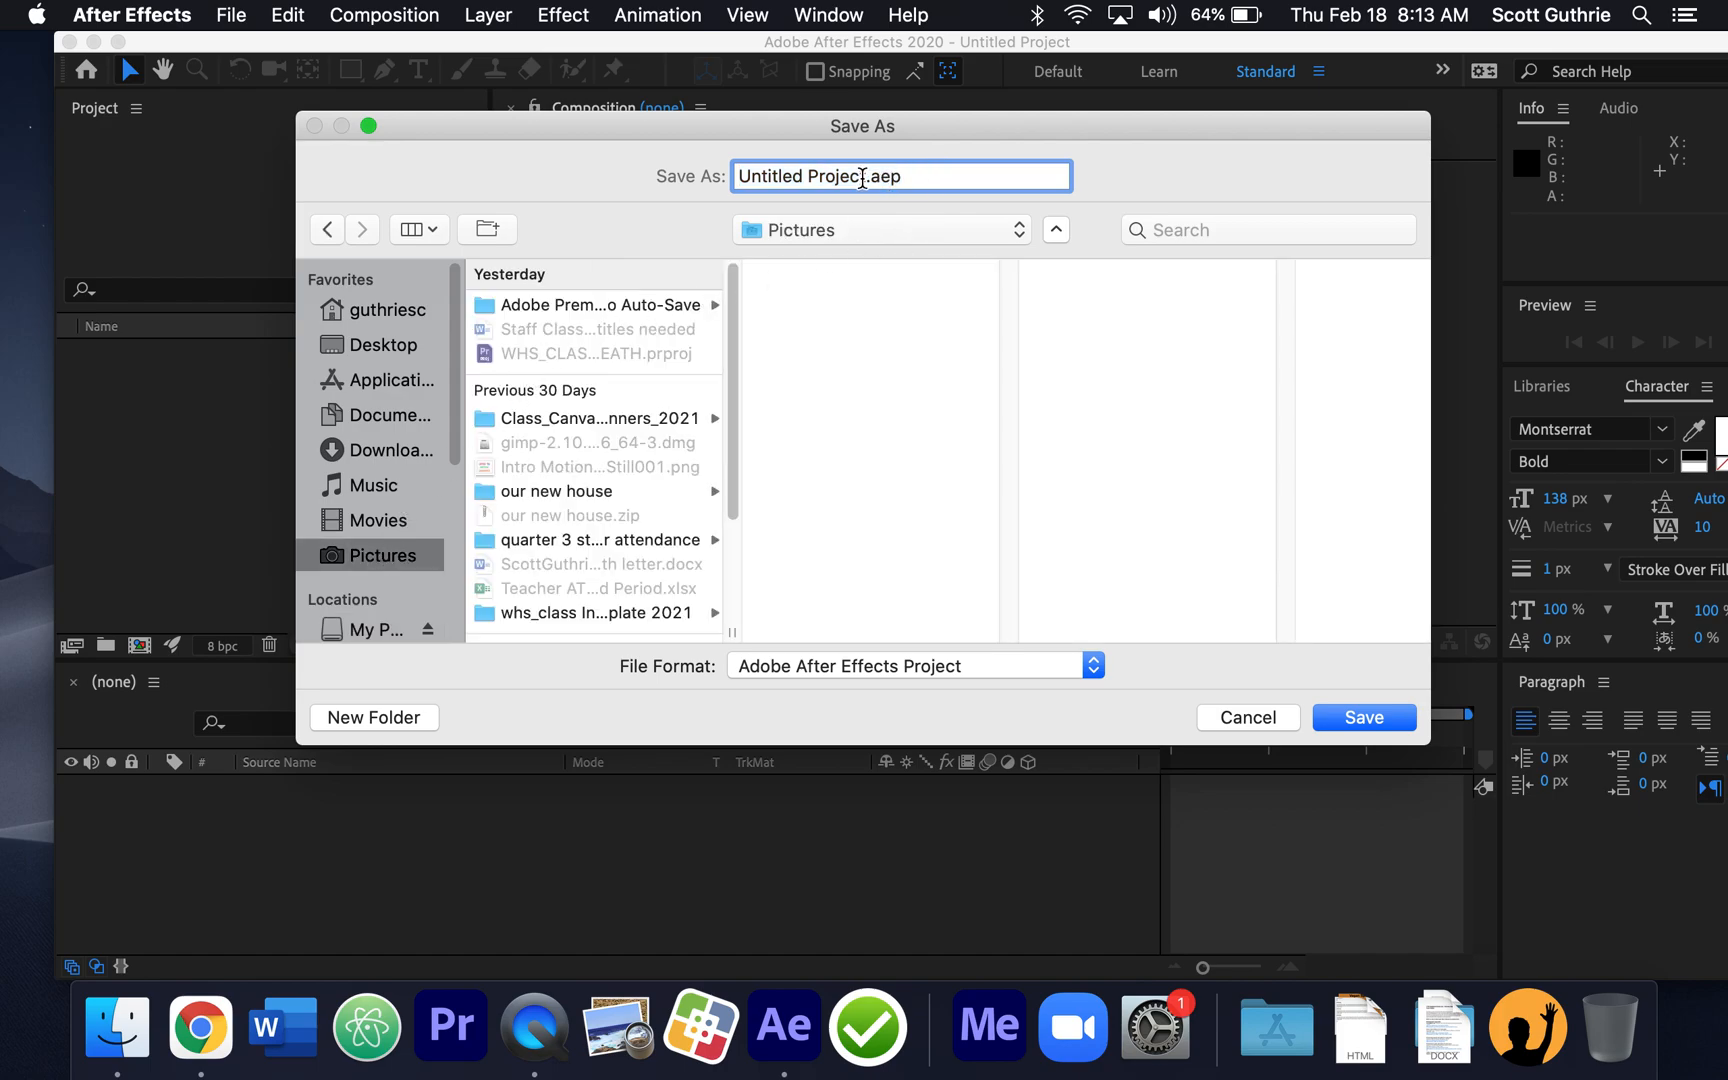
pyautogui.moveTo(866, 178); pyautogui.dragTo(692, 171)
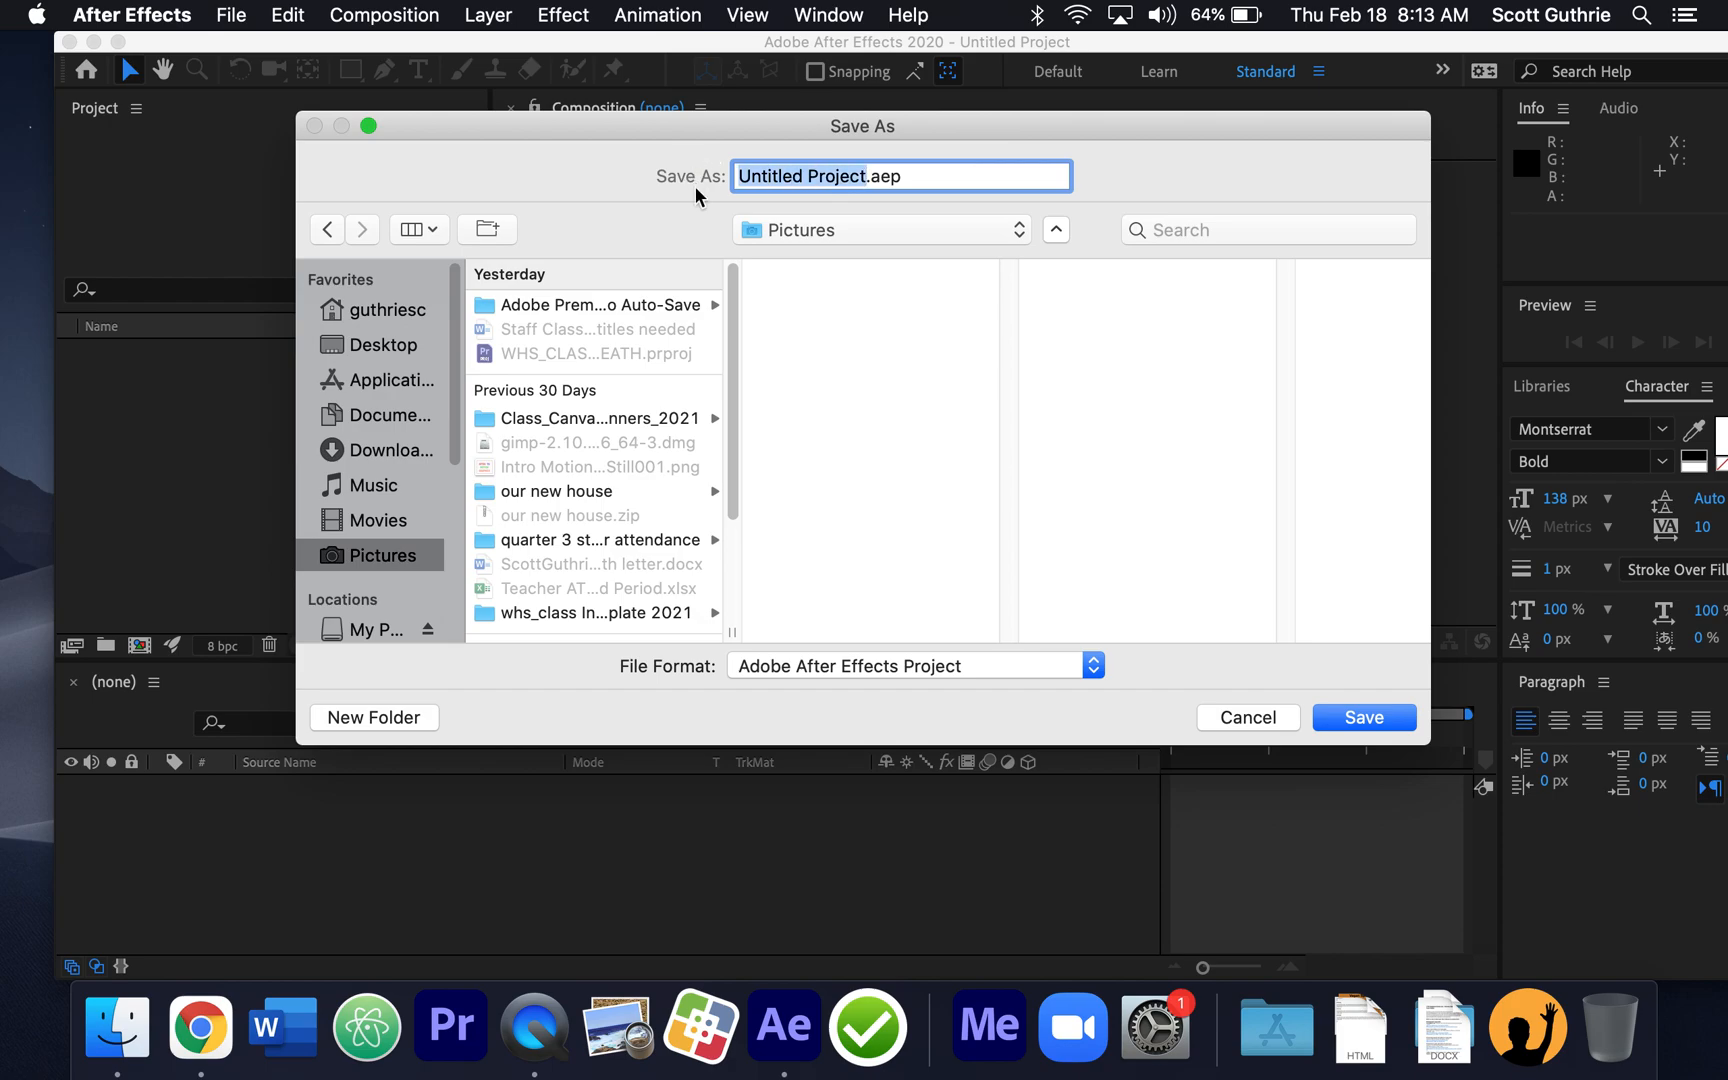
pyautogui.write('text_')
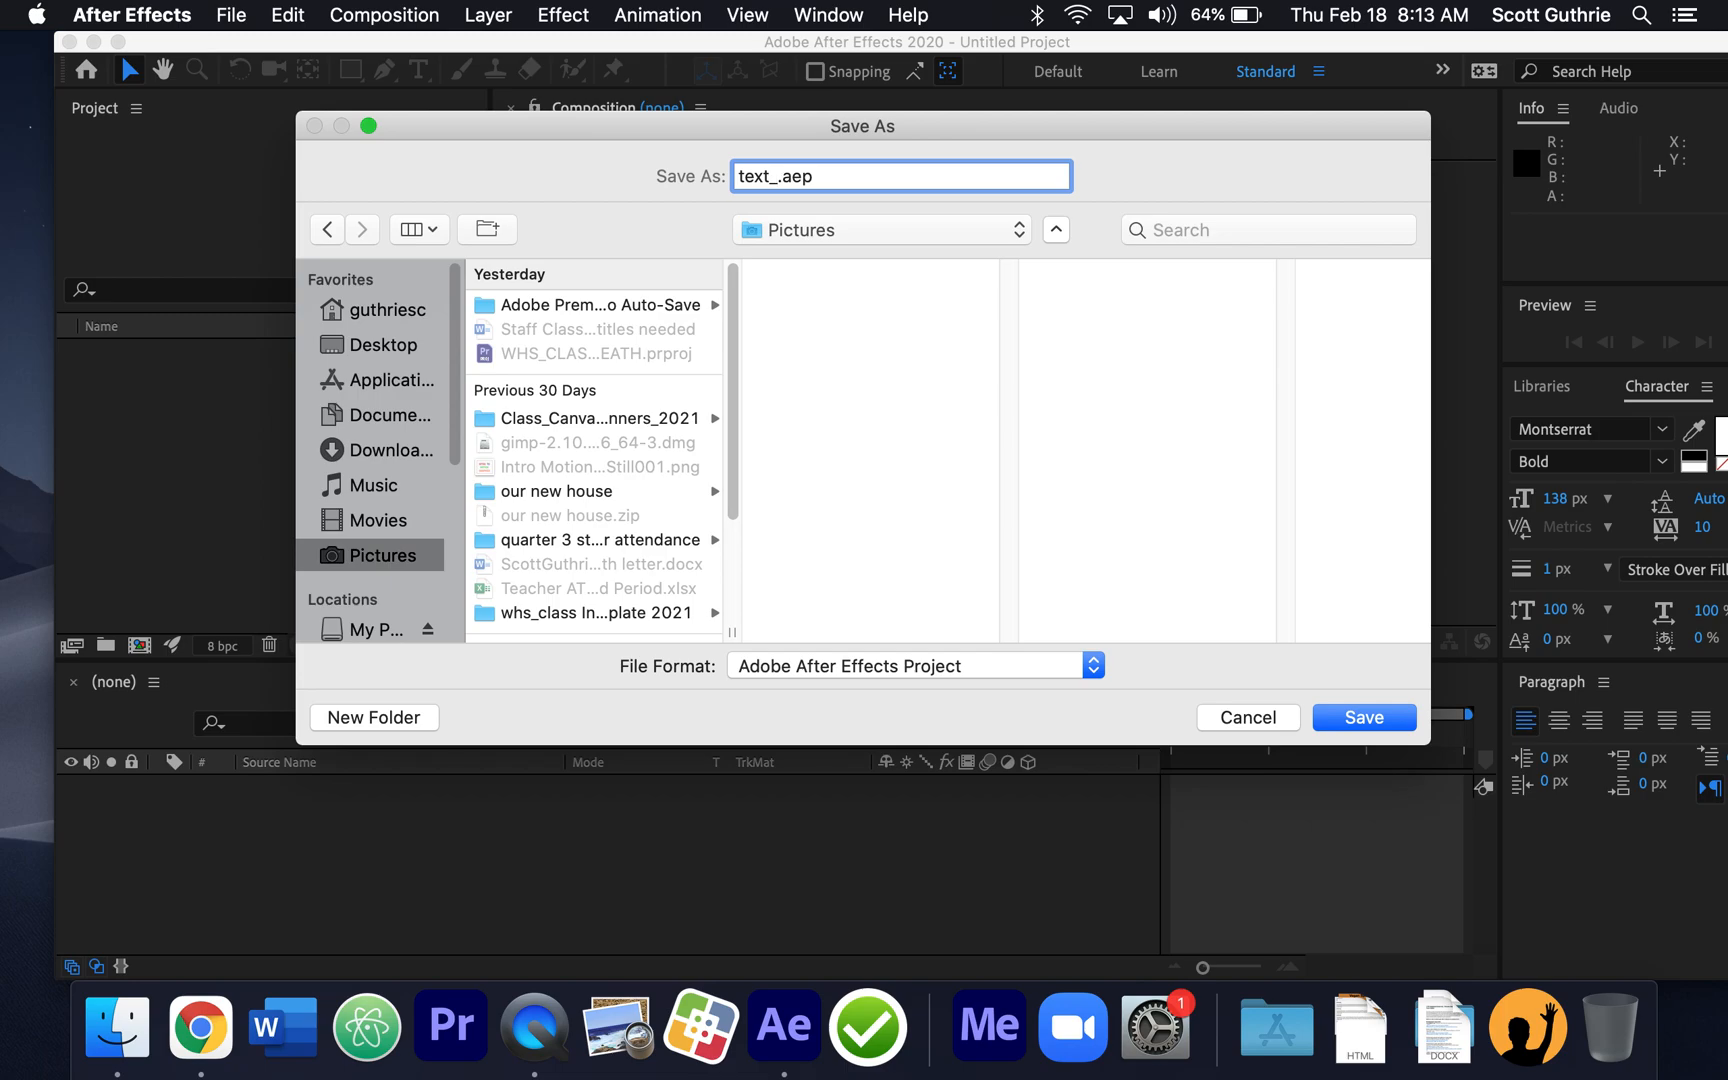
pyautogui.write('move')
pyautogui.click(1390, 722)
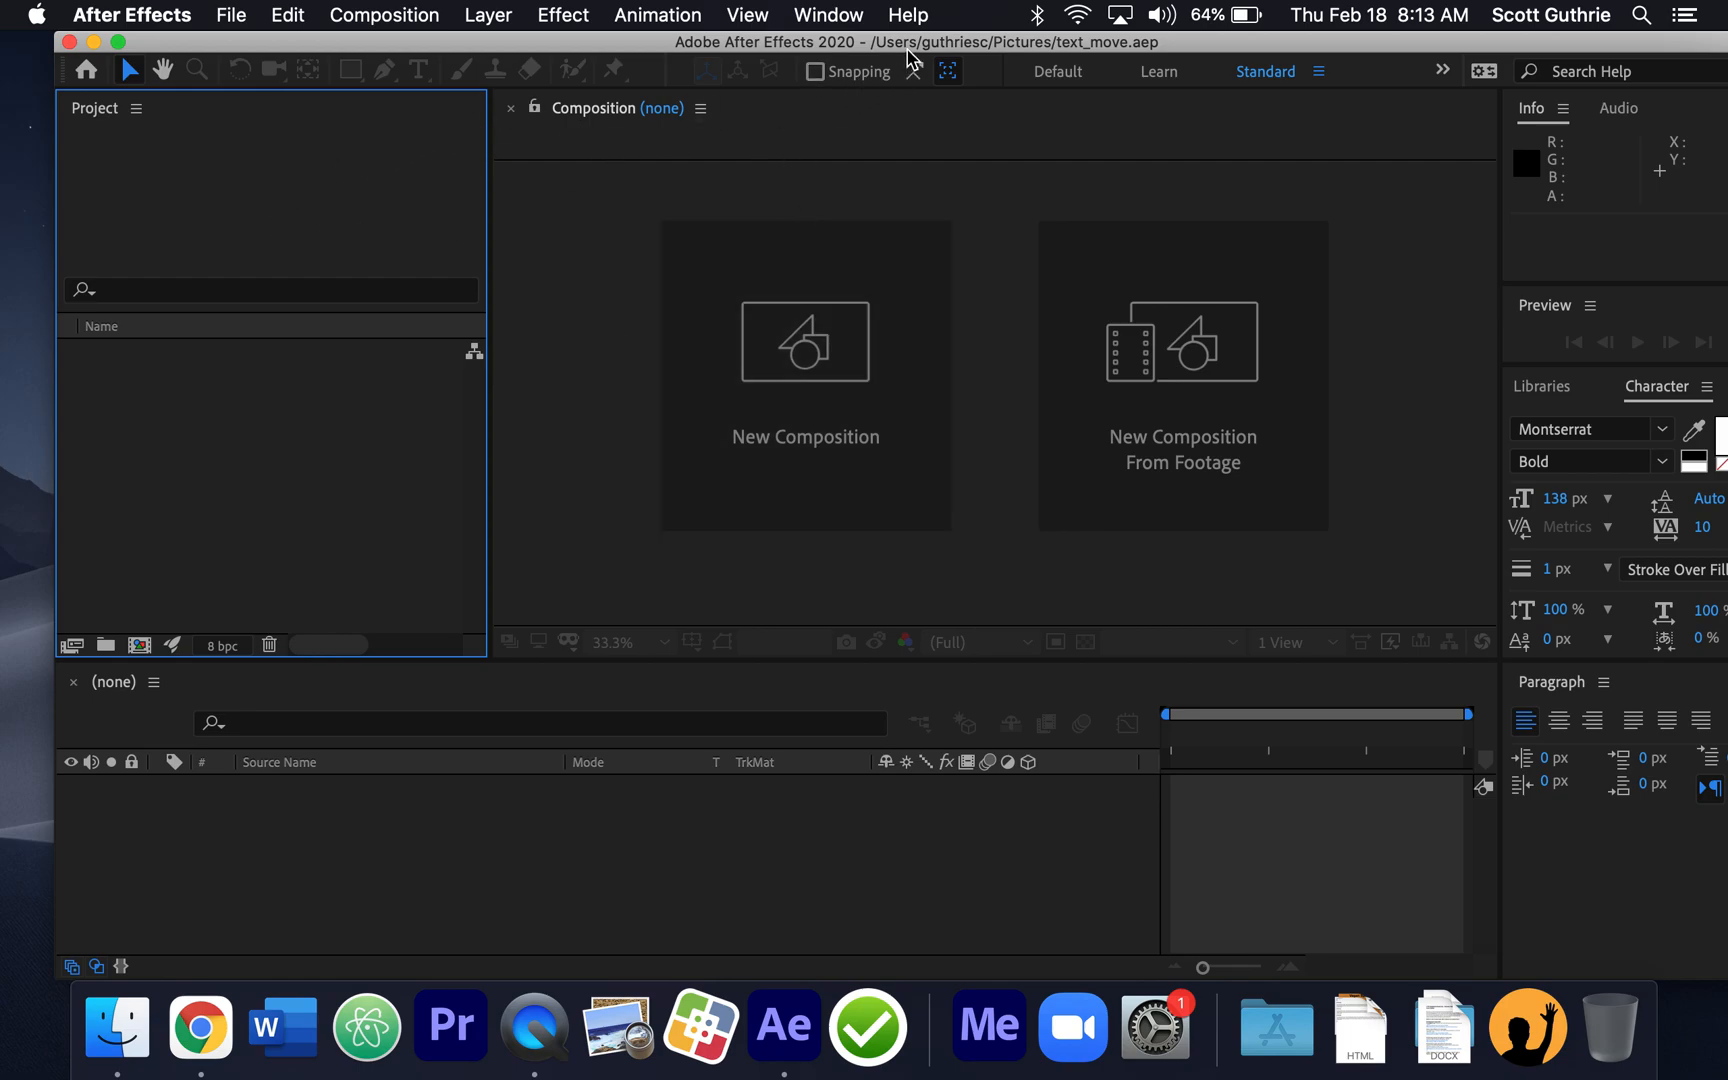
# - Start a new composition named Text Move, keeping the HDTV 1080 29.97 preset
pyautogui.moveTo(907, 42)
pyautogui.mouseDown()
pyautogui.moveTo(834, 28)
pyautogui.moveTo(885, 30)
pyautogui.mouseUp()
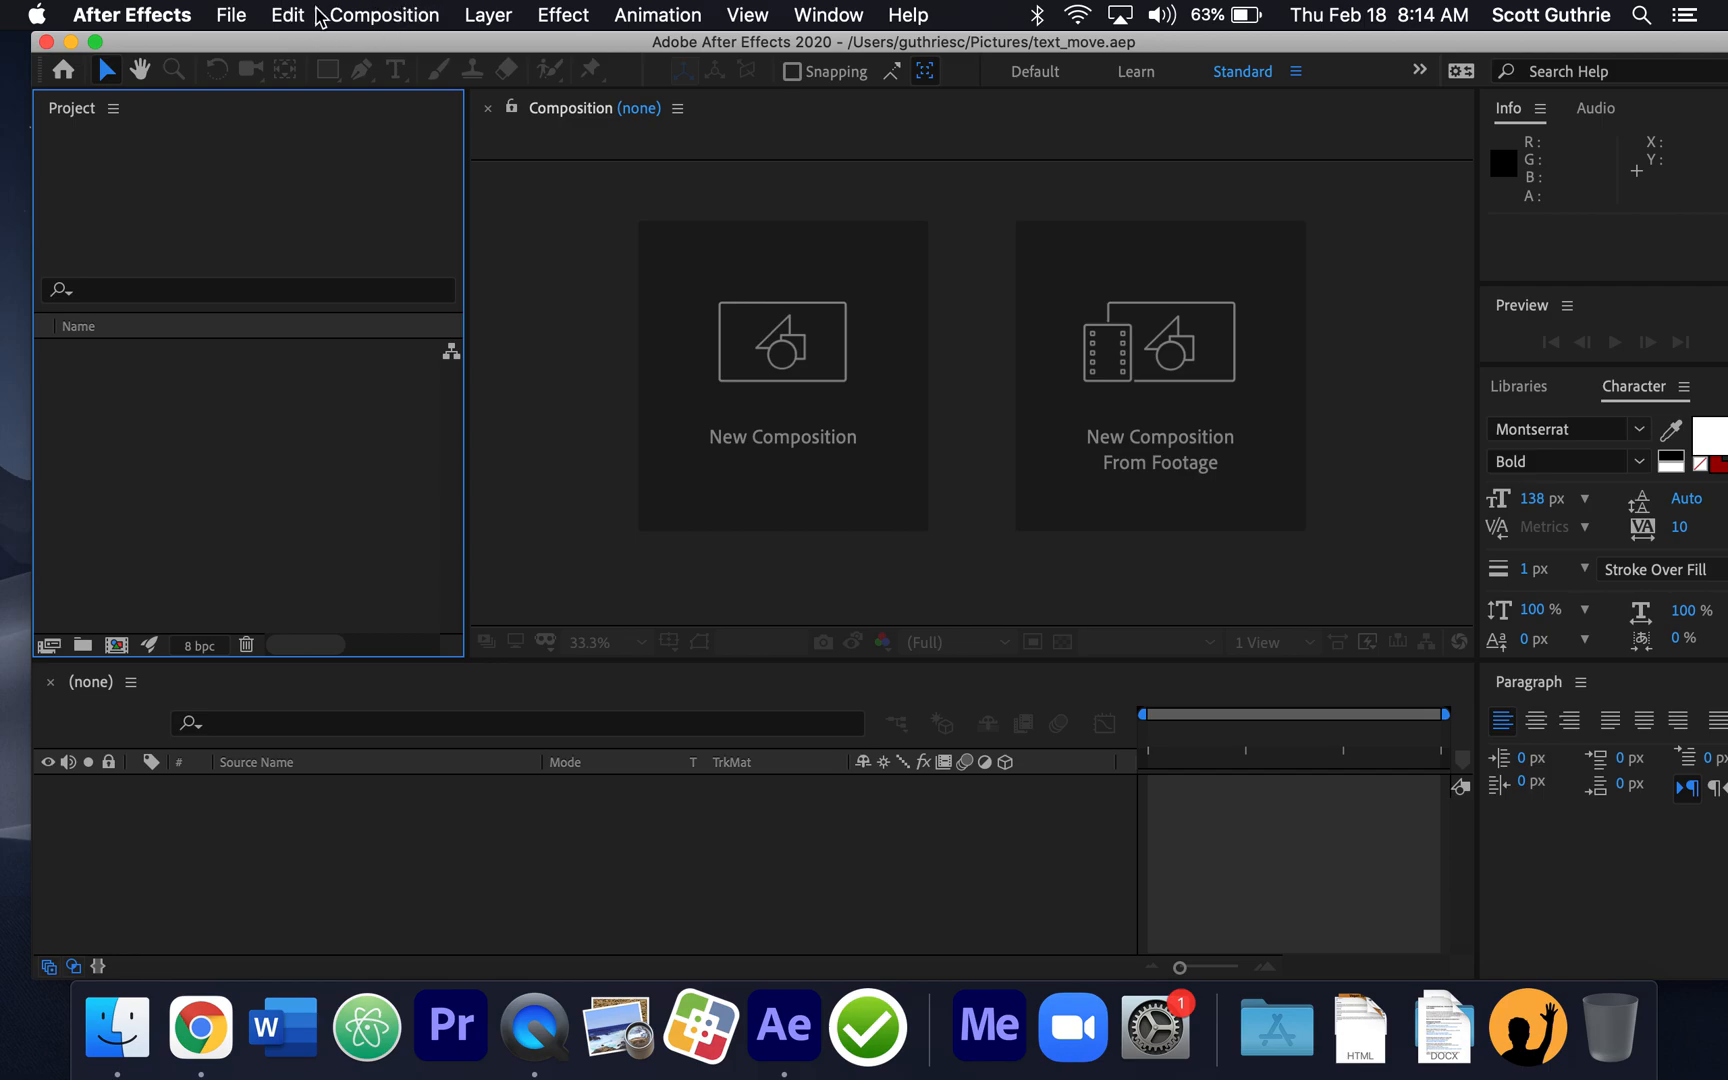
pyautogui.click(384, 14)
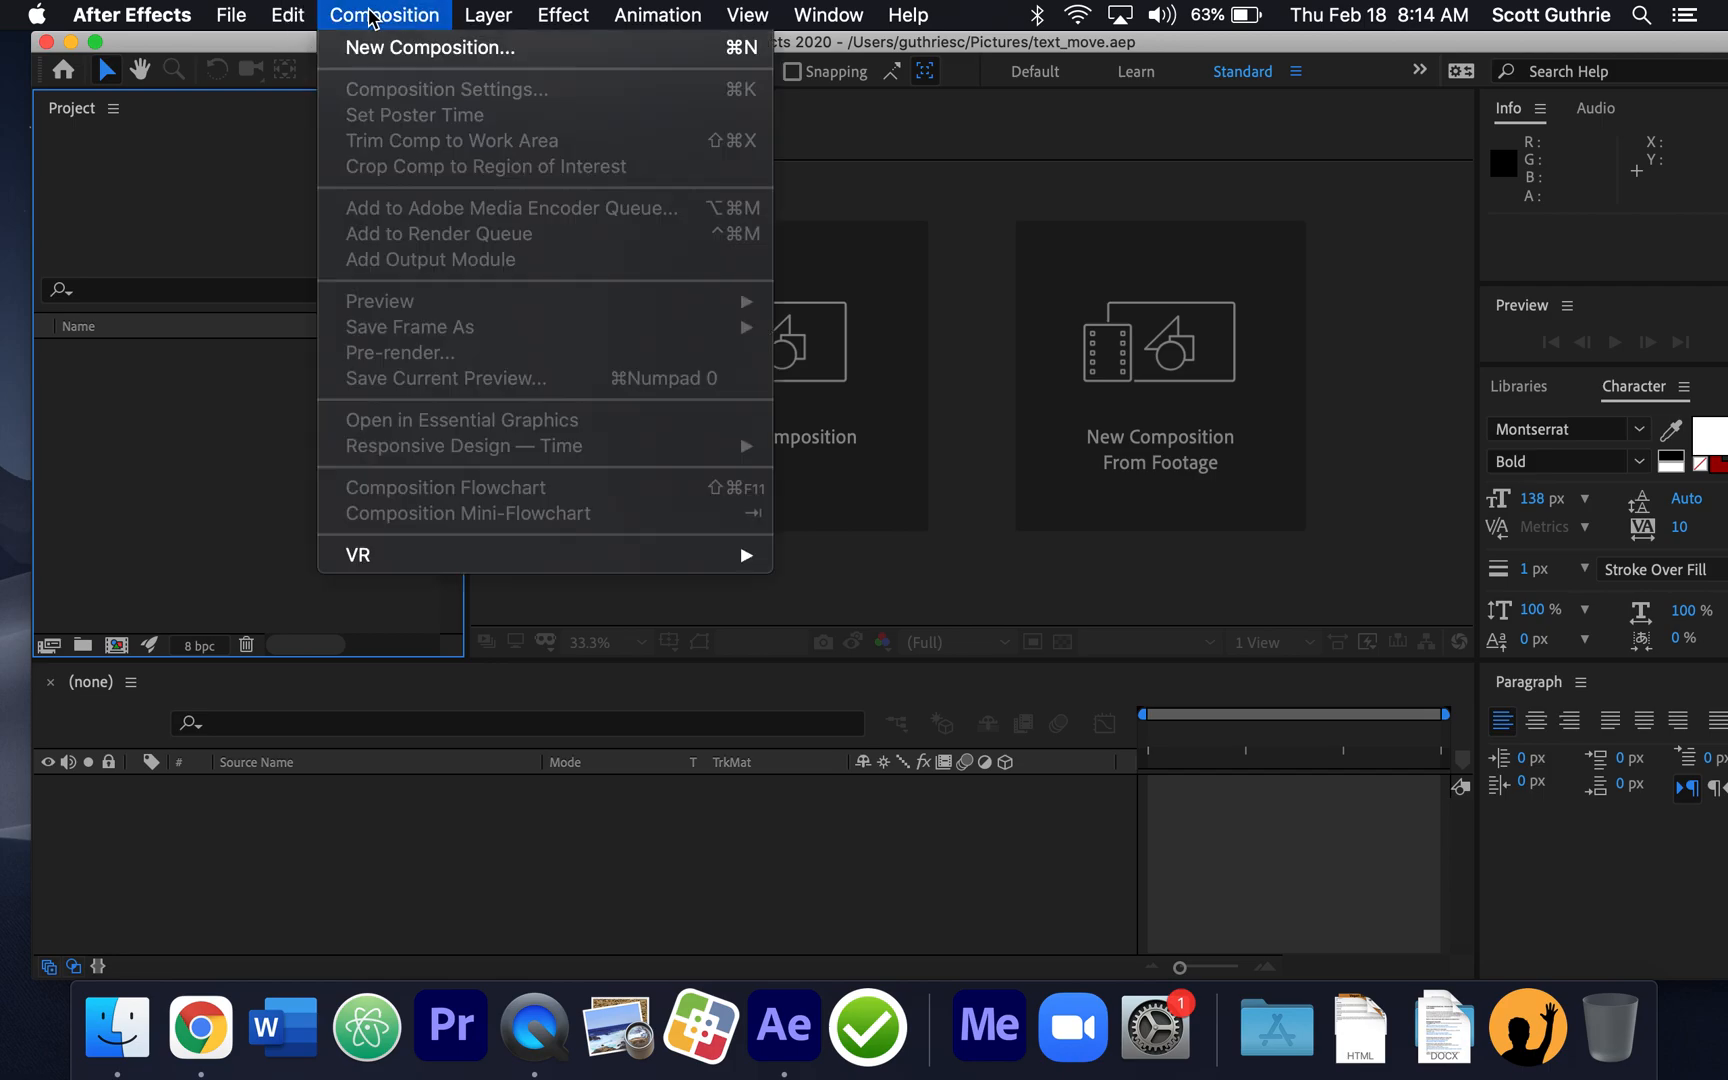
pyautogui.click(456, 48)
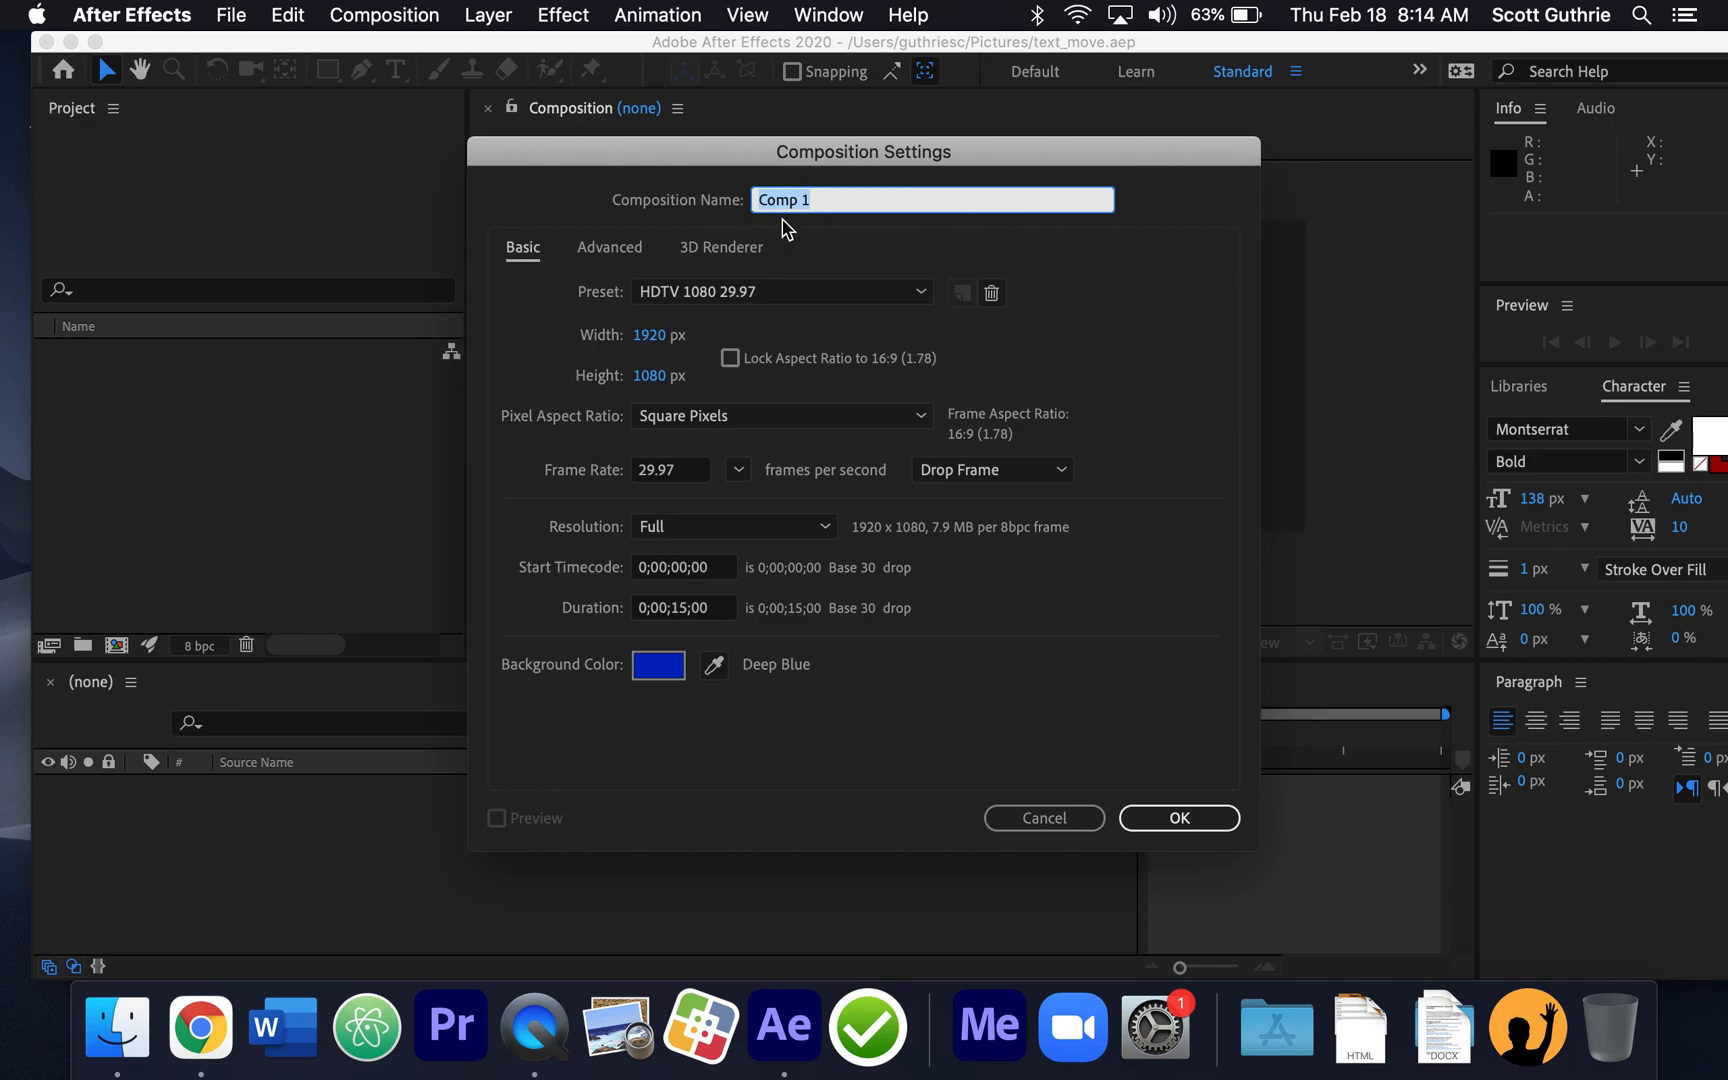
pyautogui.write('Text Move')
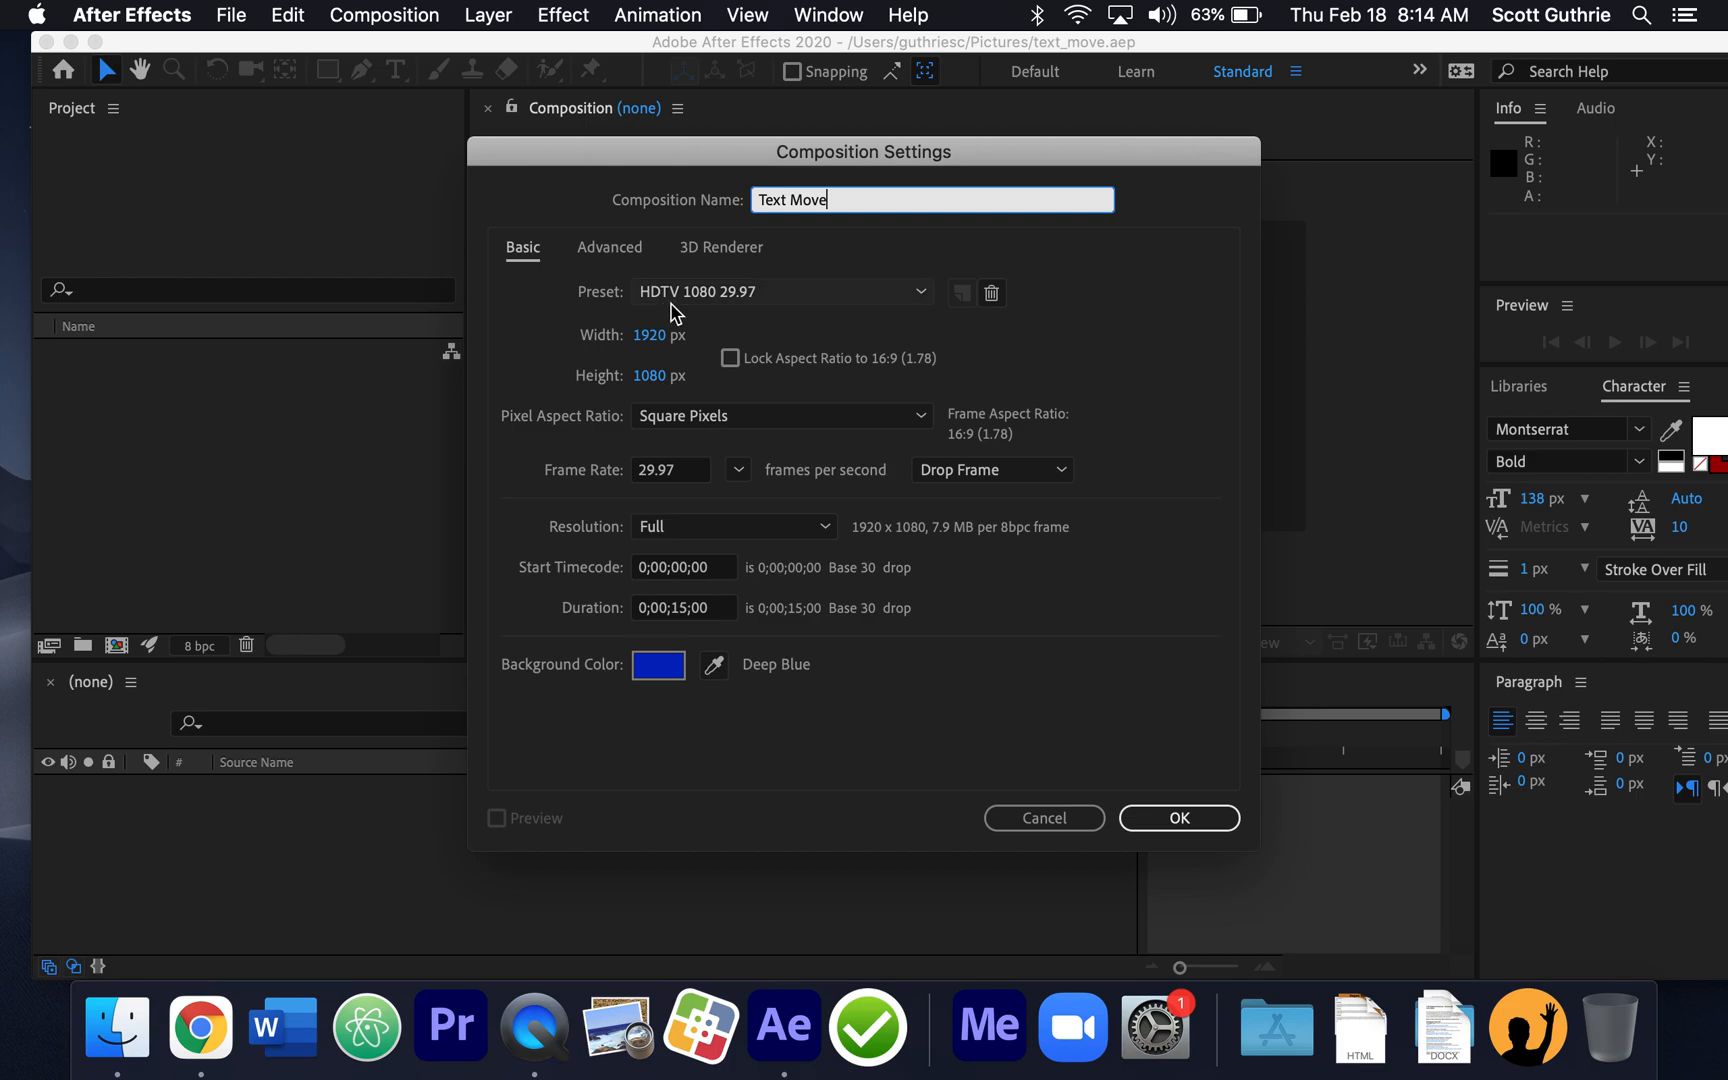
pyautogui.click(922, 293)
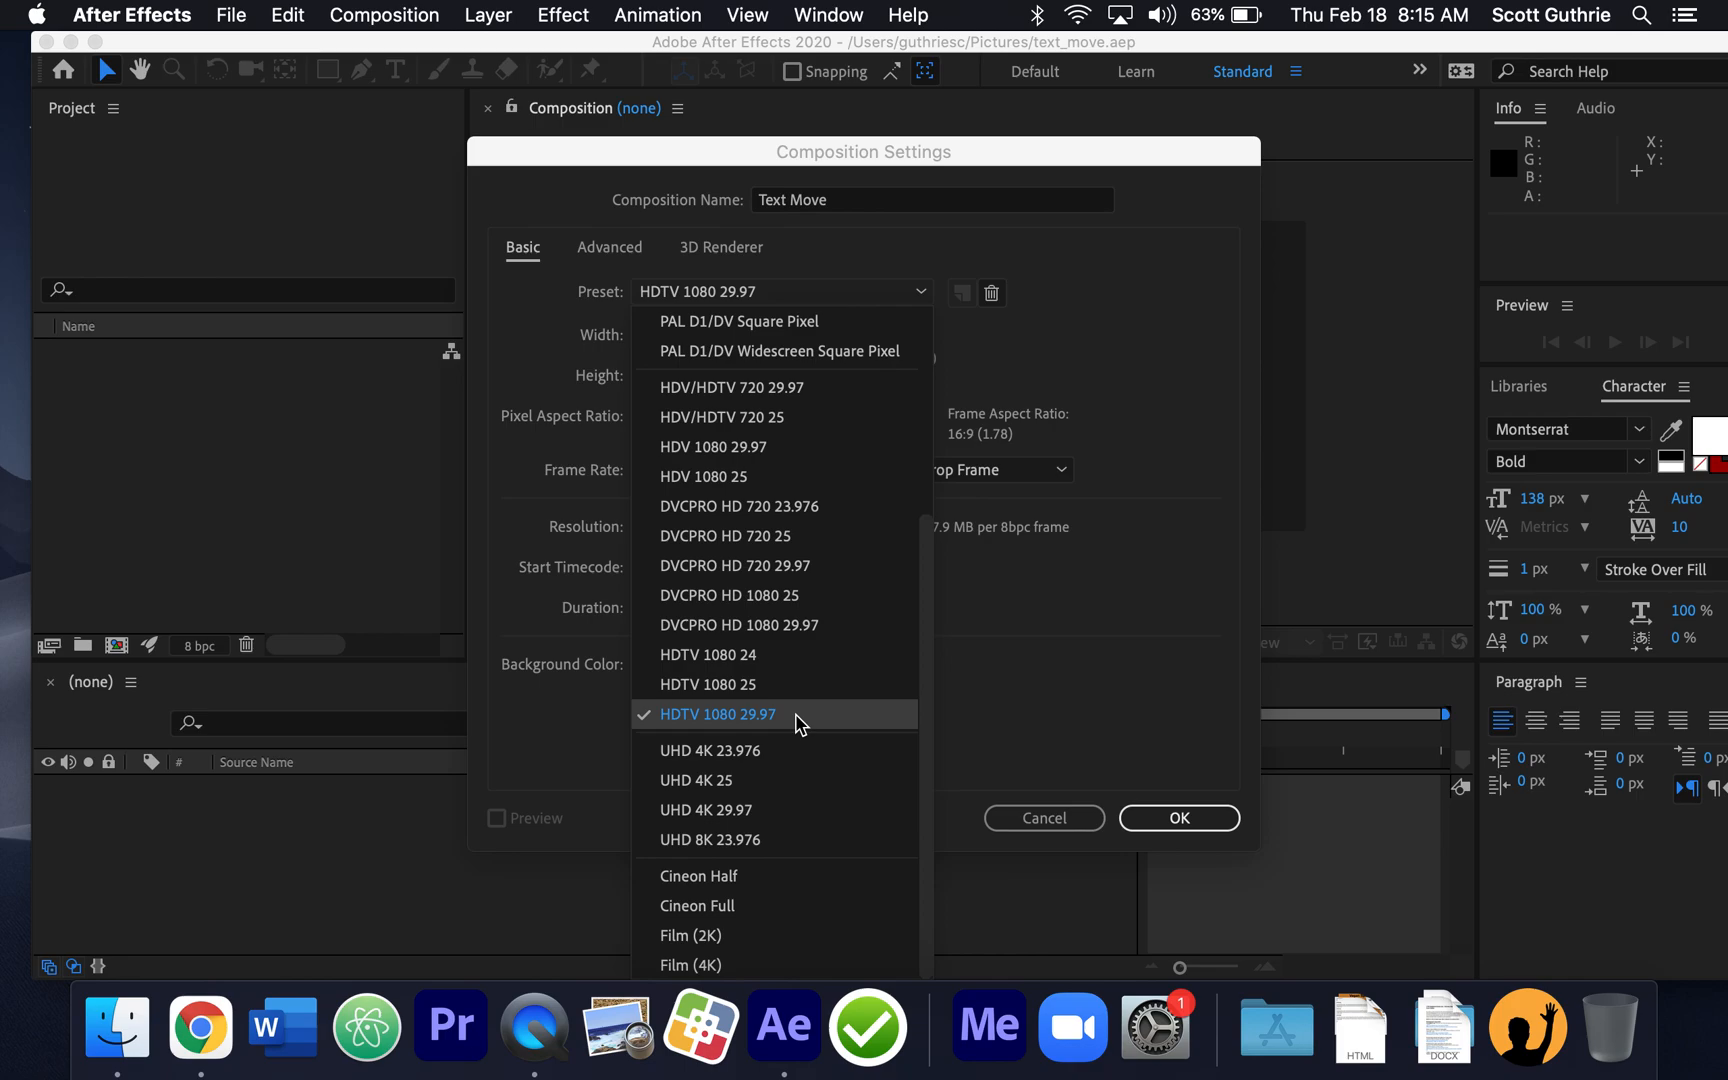
pyautogui.click(1055, 720)
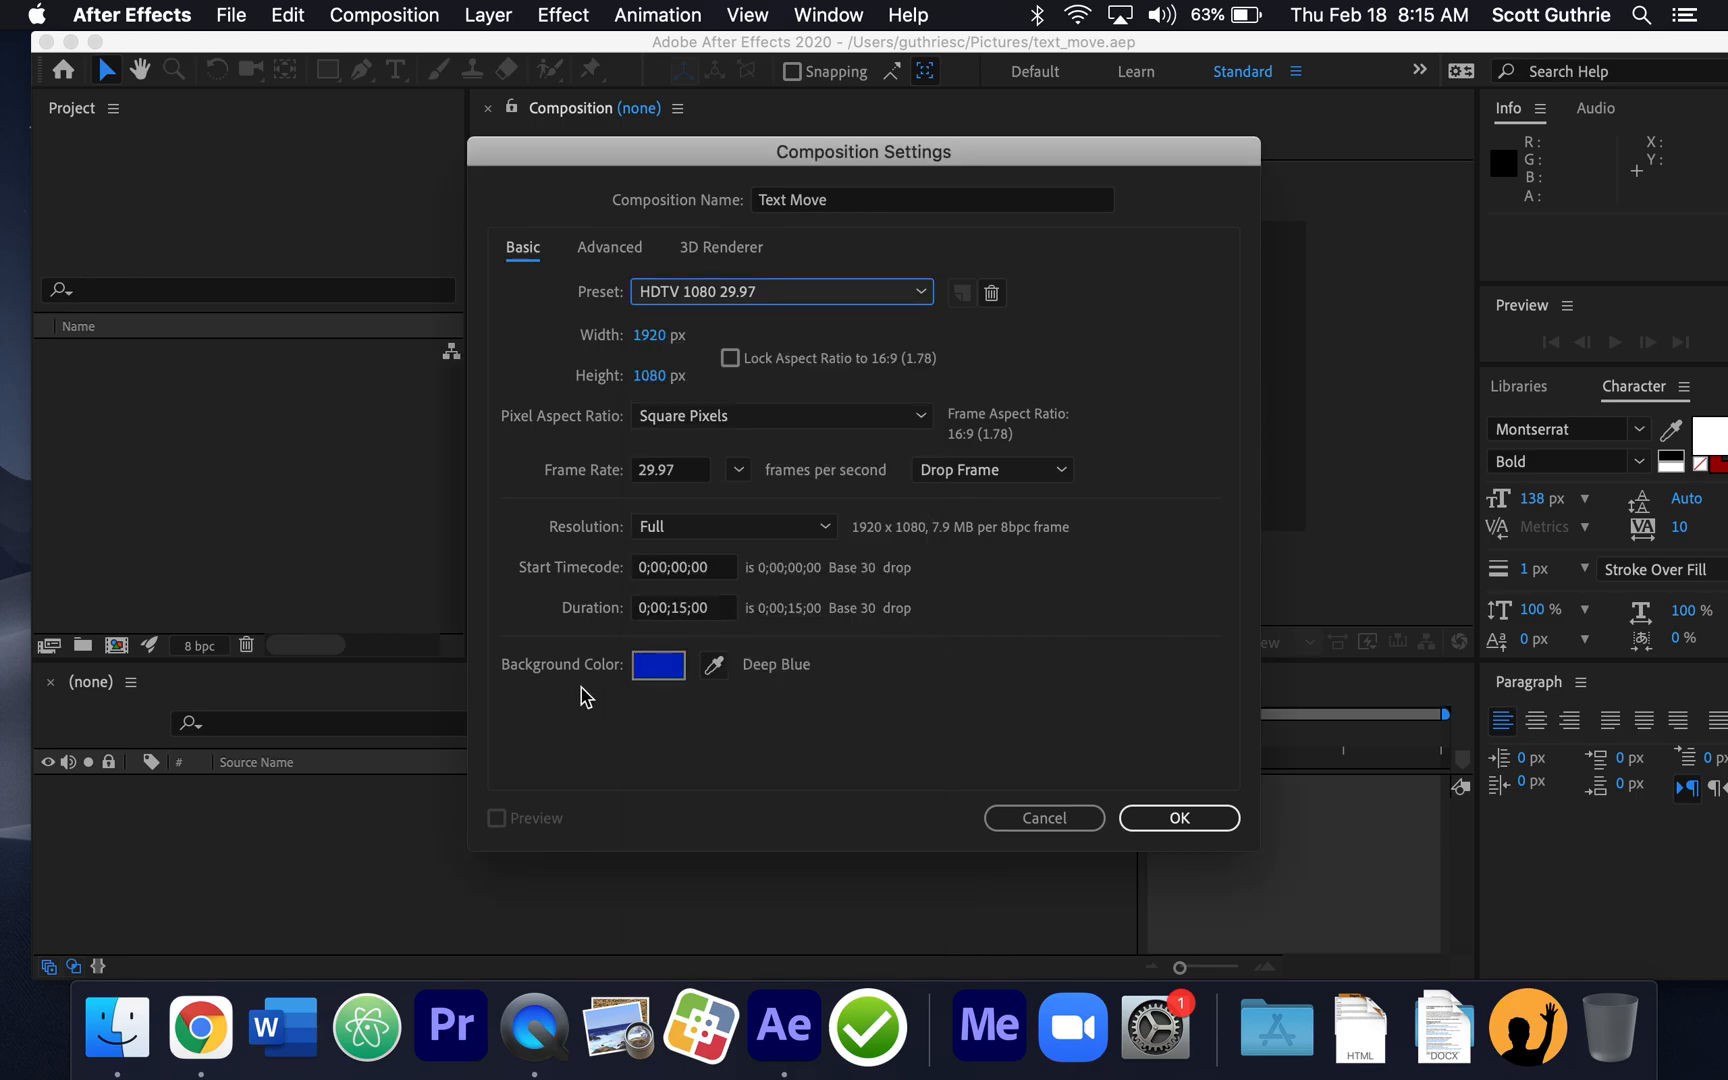
# - Set the composition's background color to the near-white F8F9FB
pyautogui.click(659, 666)
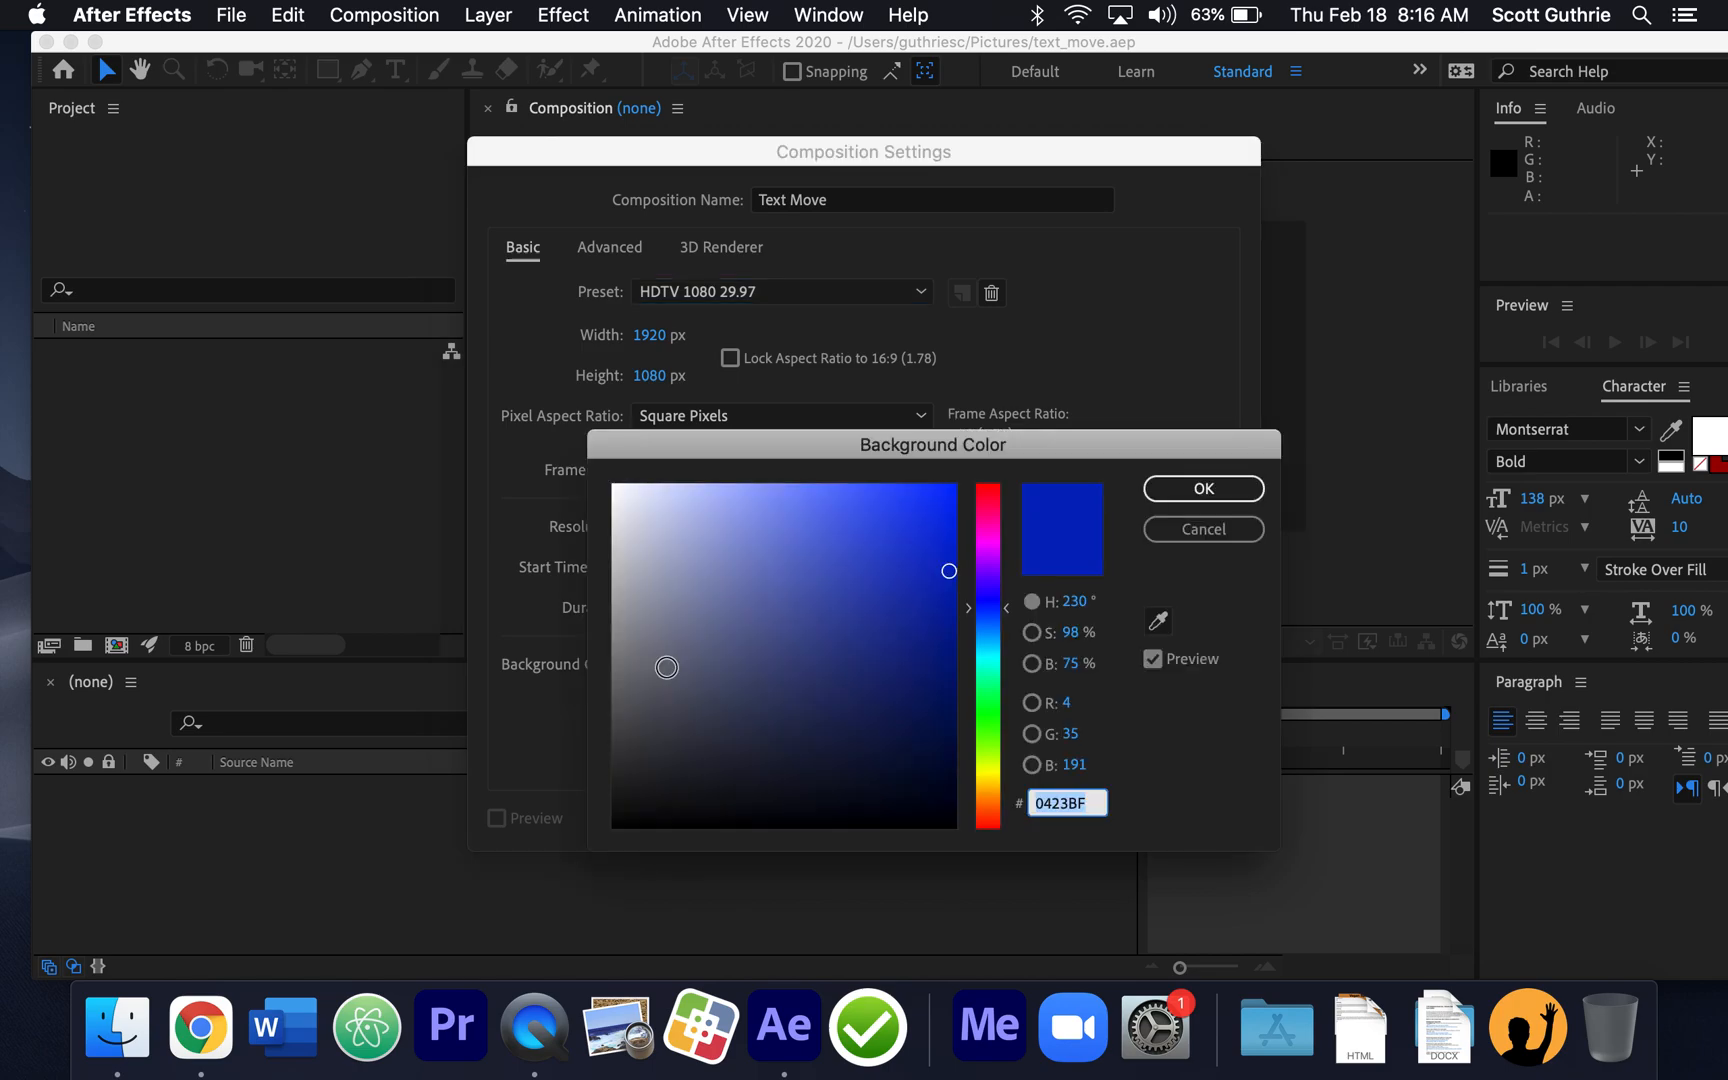
pyautogui.click(615, 490)
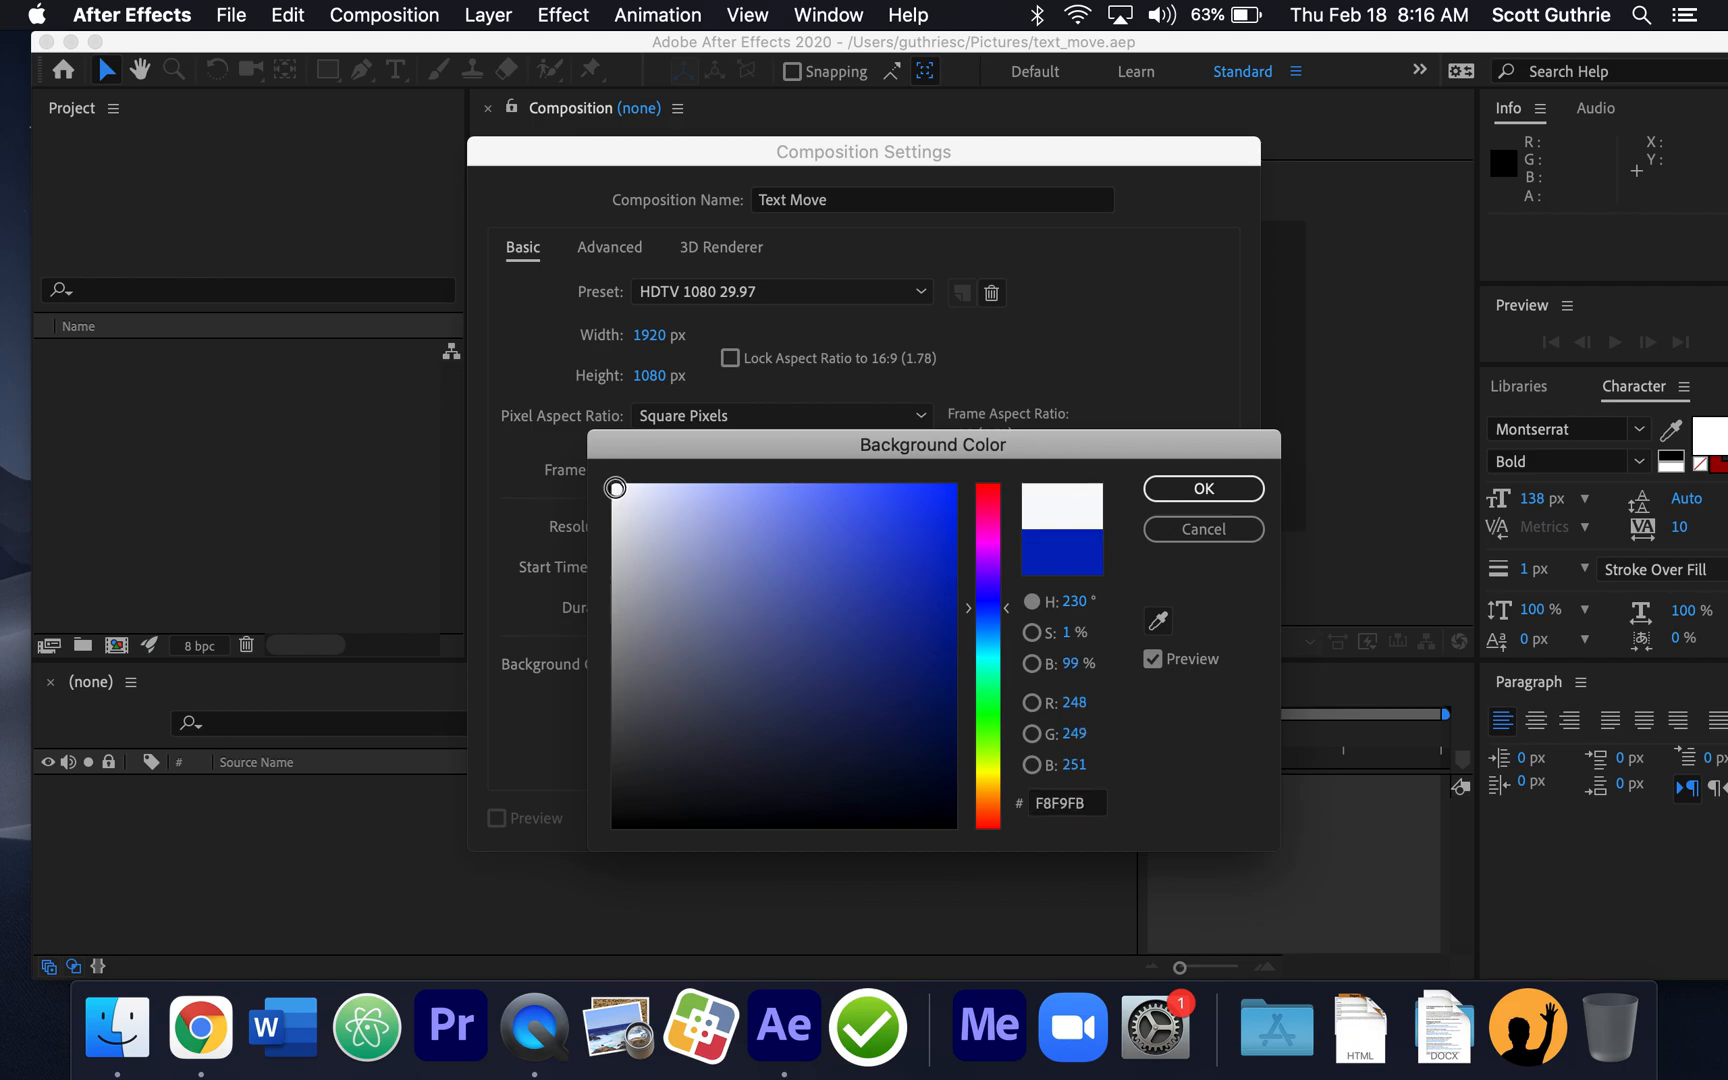
pyautogui.click(1203, 488)
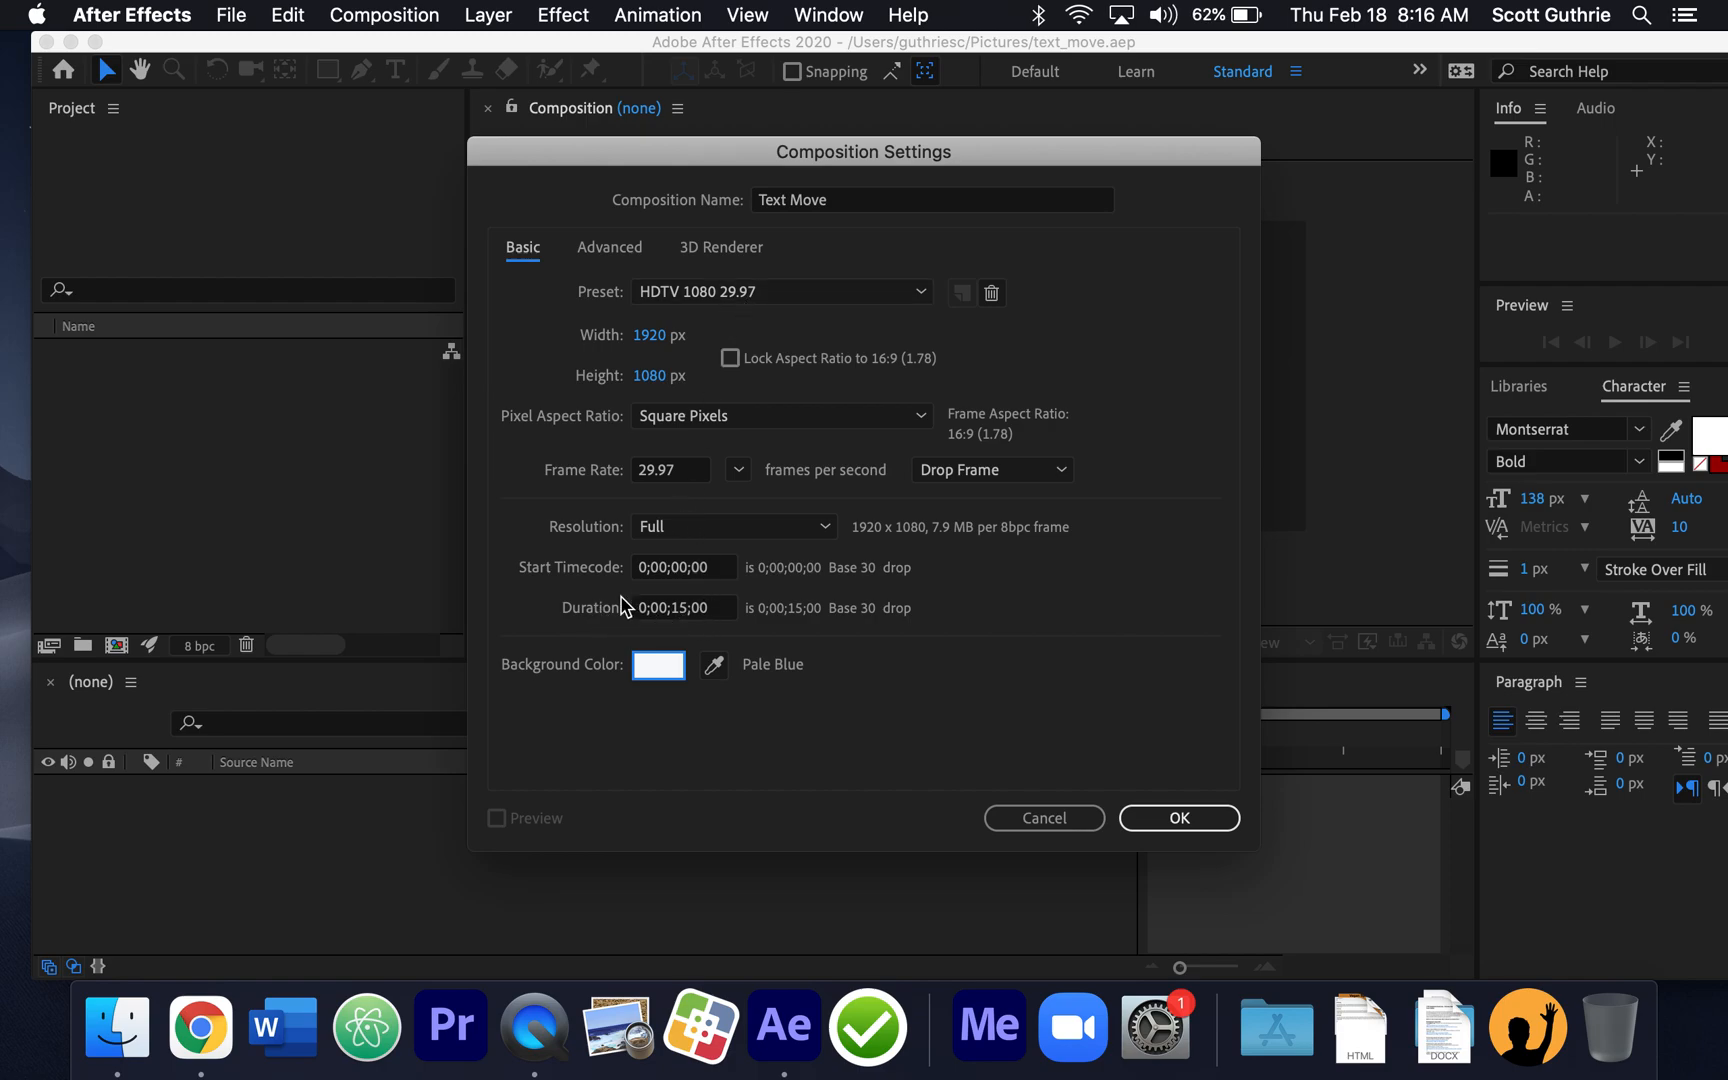
# - Set the composition's duration to 0;00;10;00 and create the composition
pyautogui.click(686, 607)
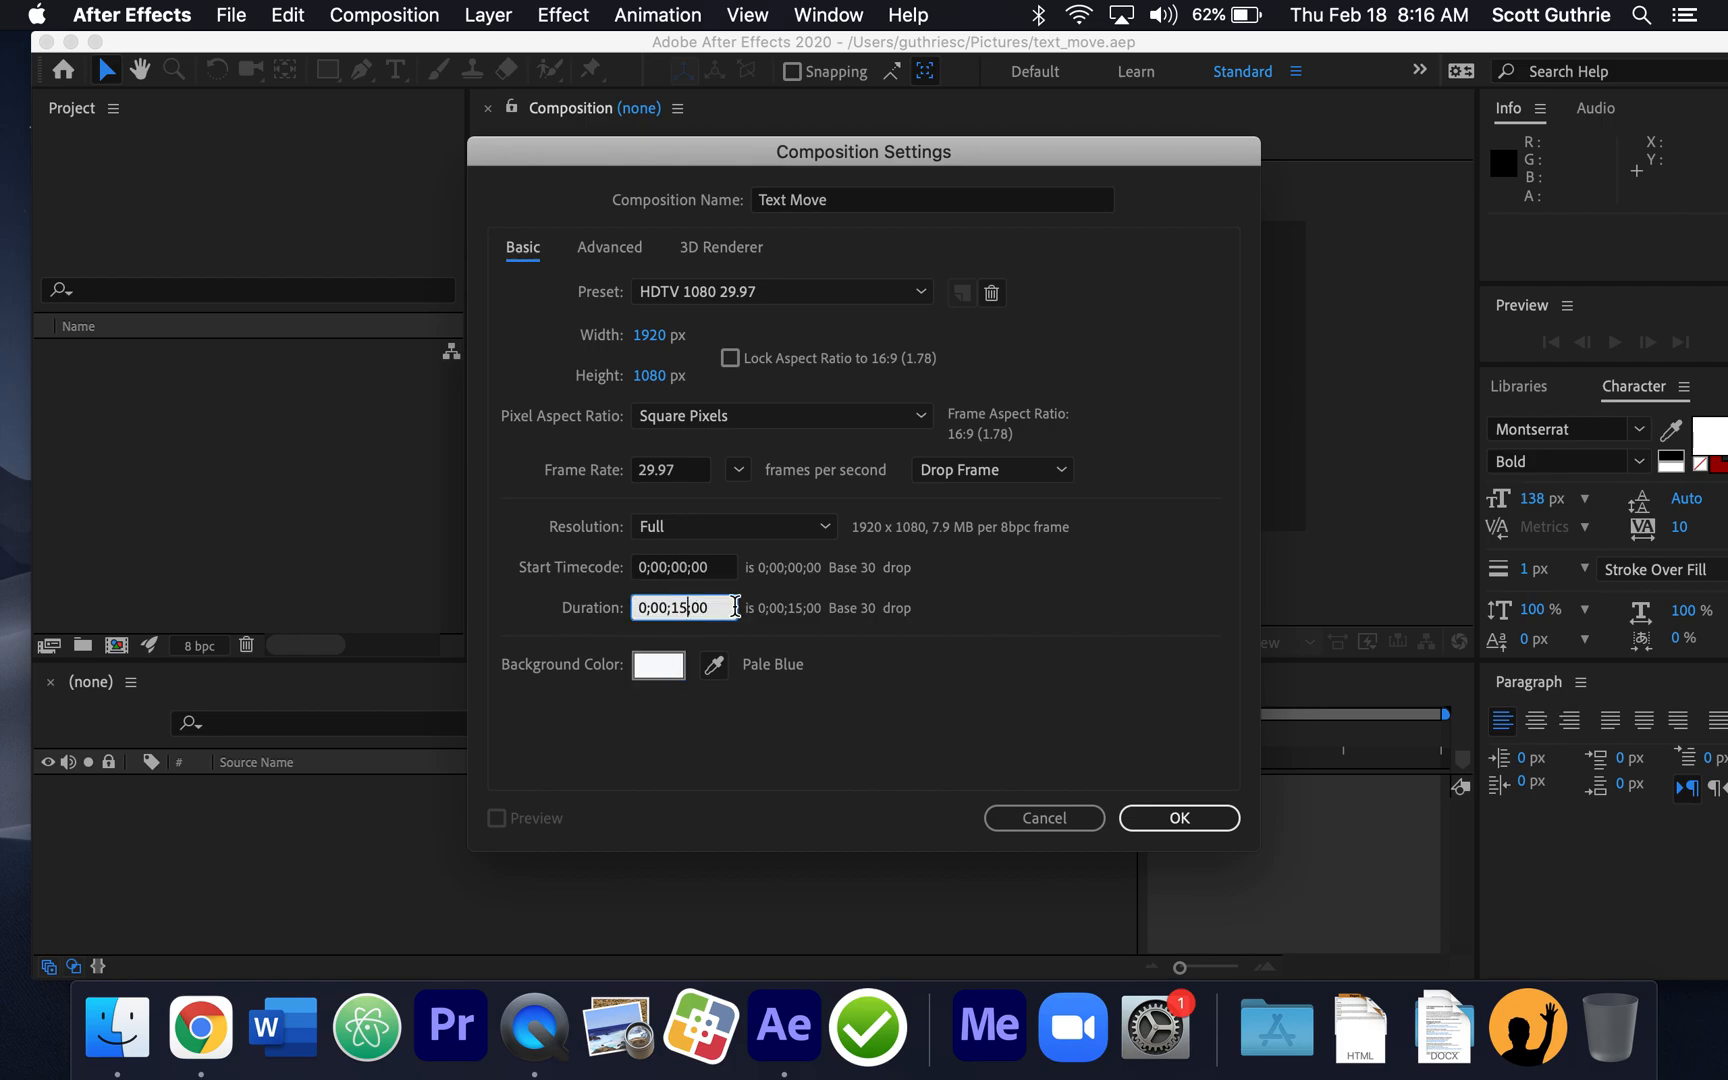
pyautogui.write('10')
pyautogui.click(883, 639)
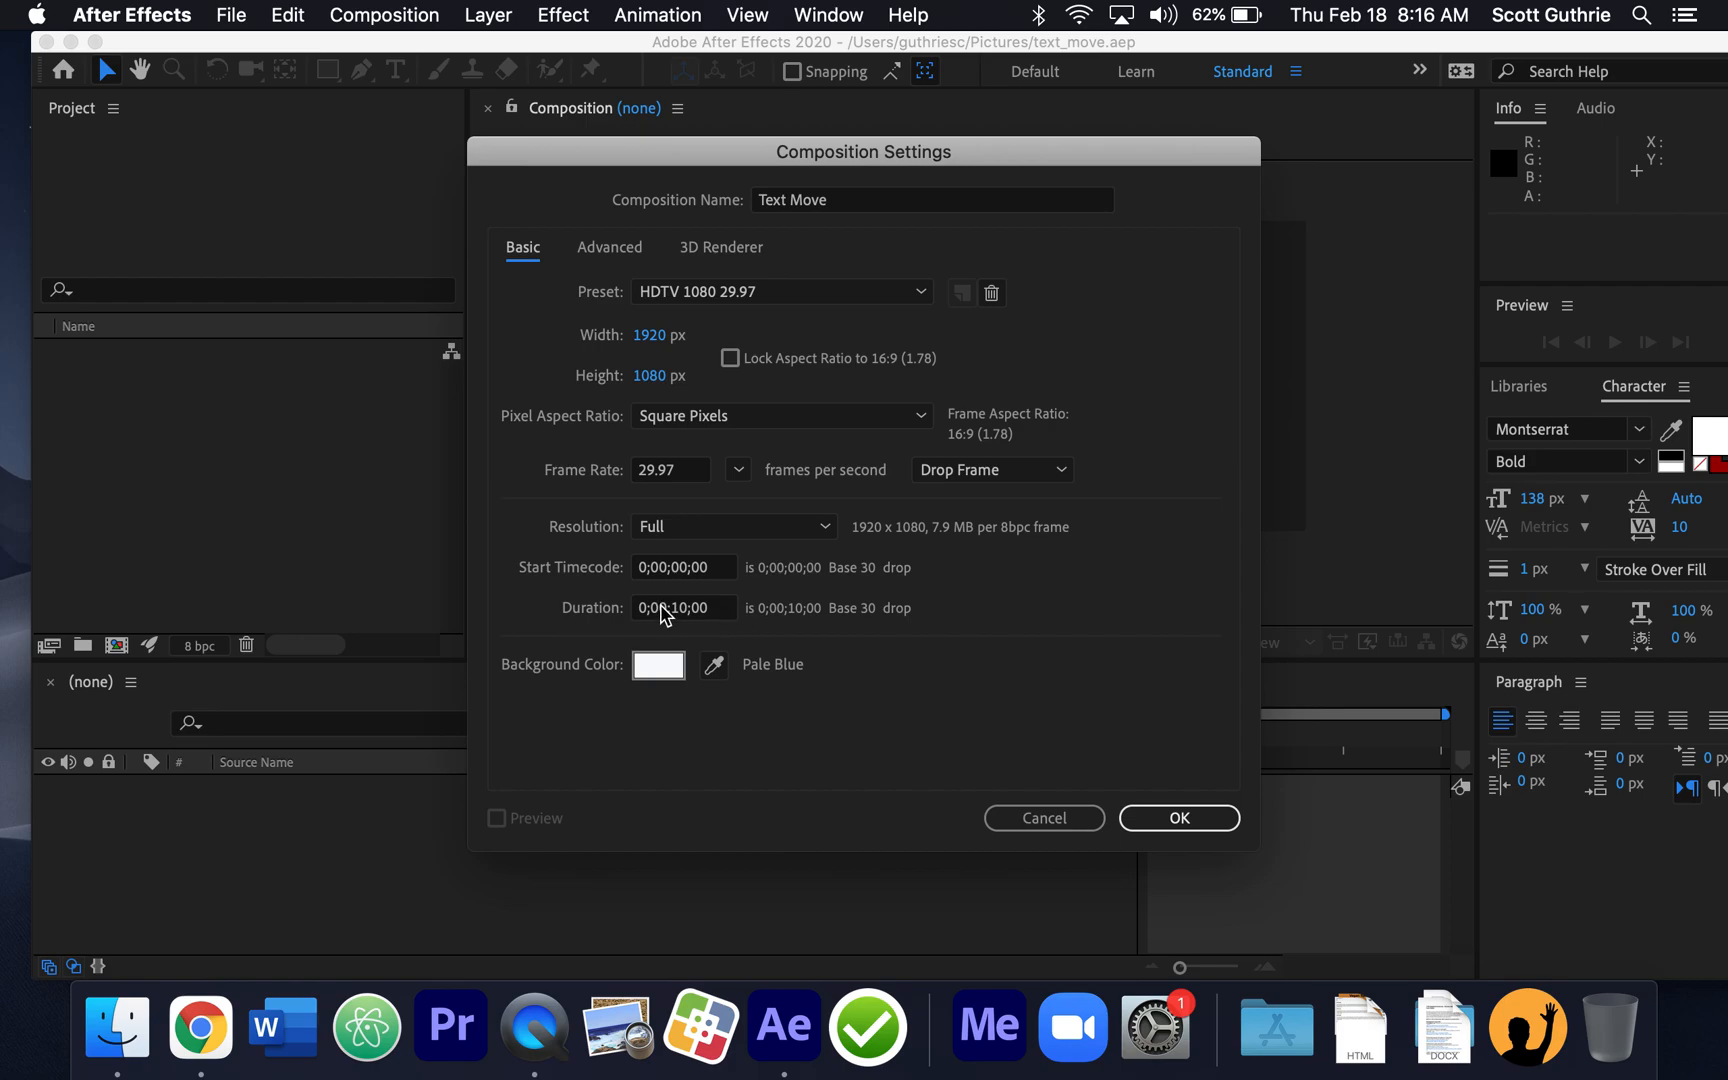
pyautogui.click(1183, 818)
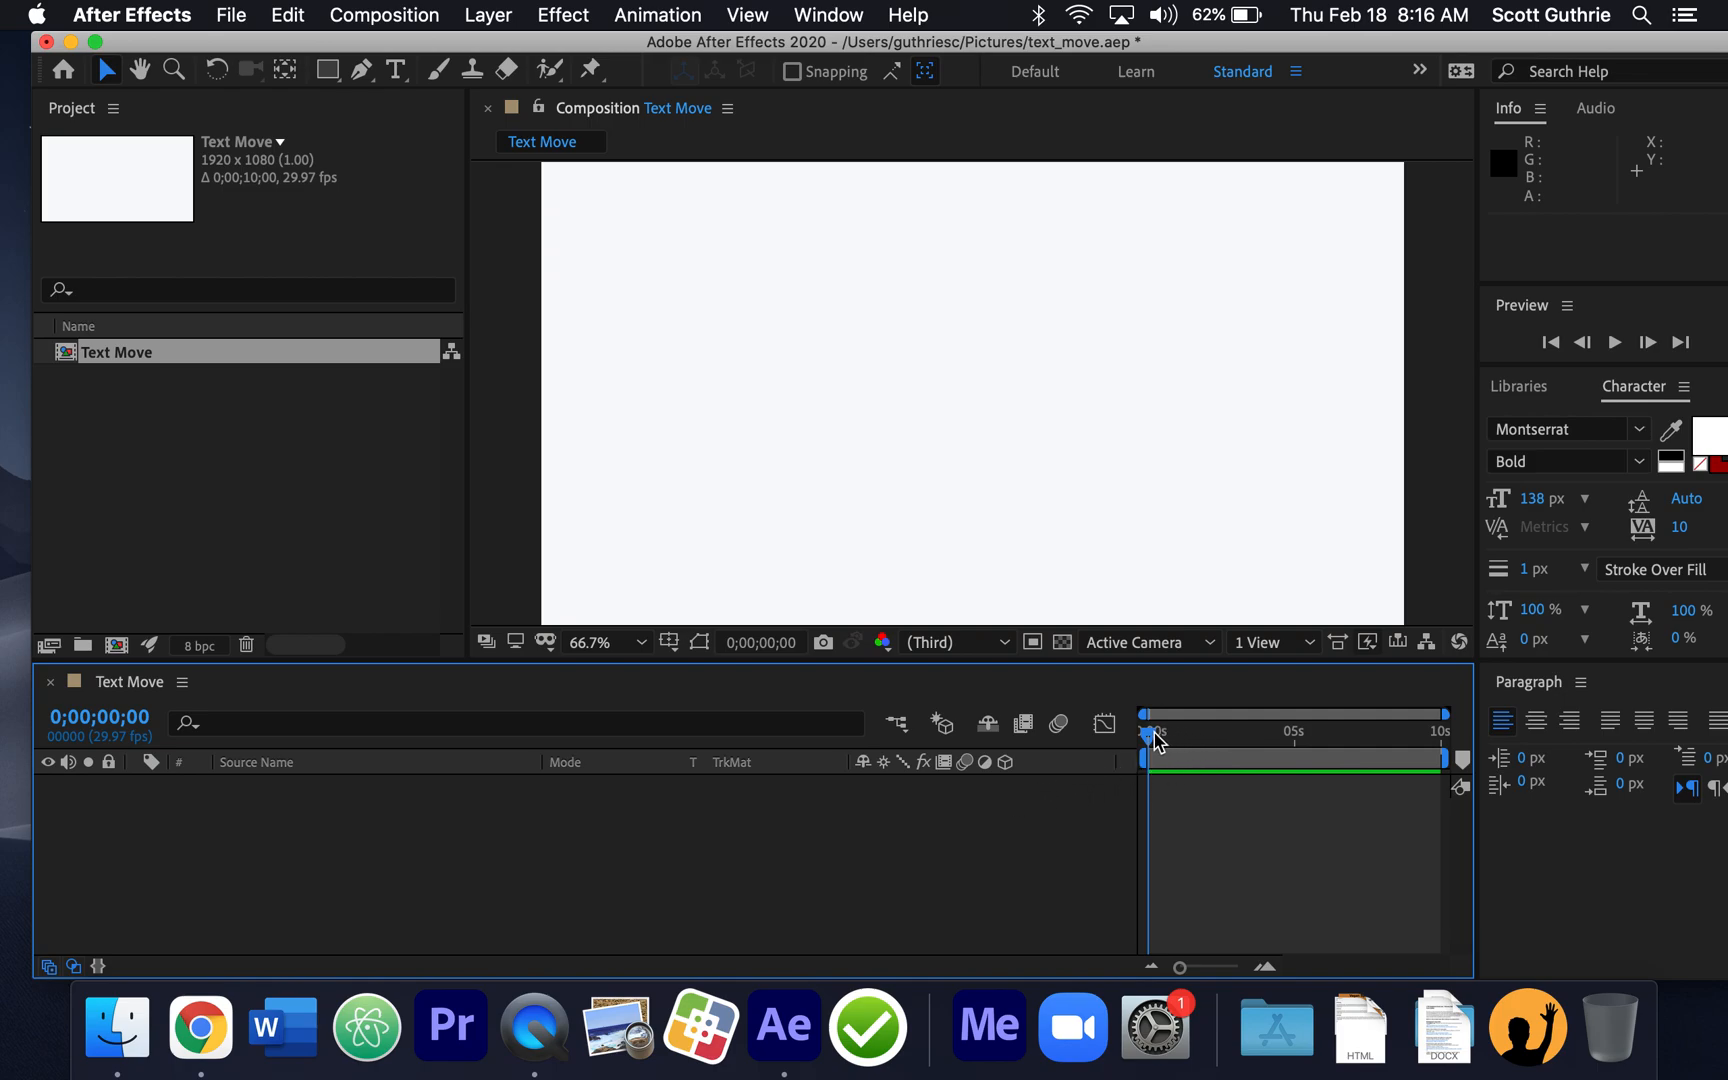
# - Scrub the current-time indicator over the first seconds of the Text Move timeline and back
pyautogui.moveTo(1150, 740); pyautogui.dragTo(1202, 750)
pyautogui.moveTo(1315, 42); pyautogui.dragTo(1202, 40)
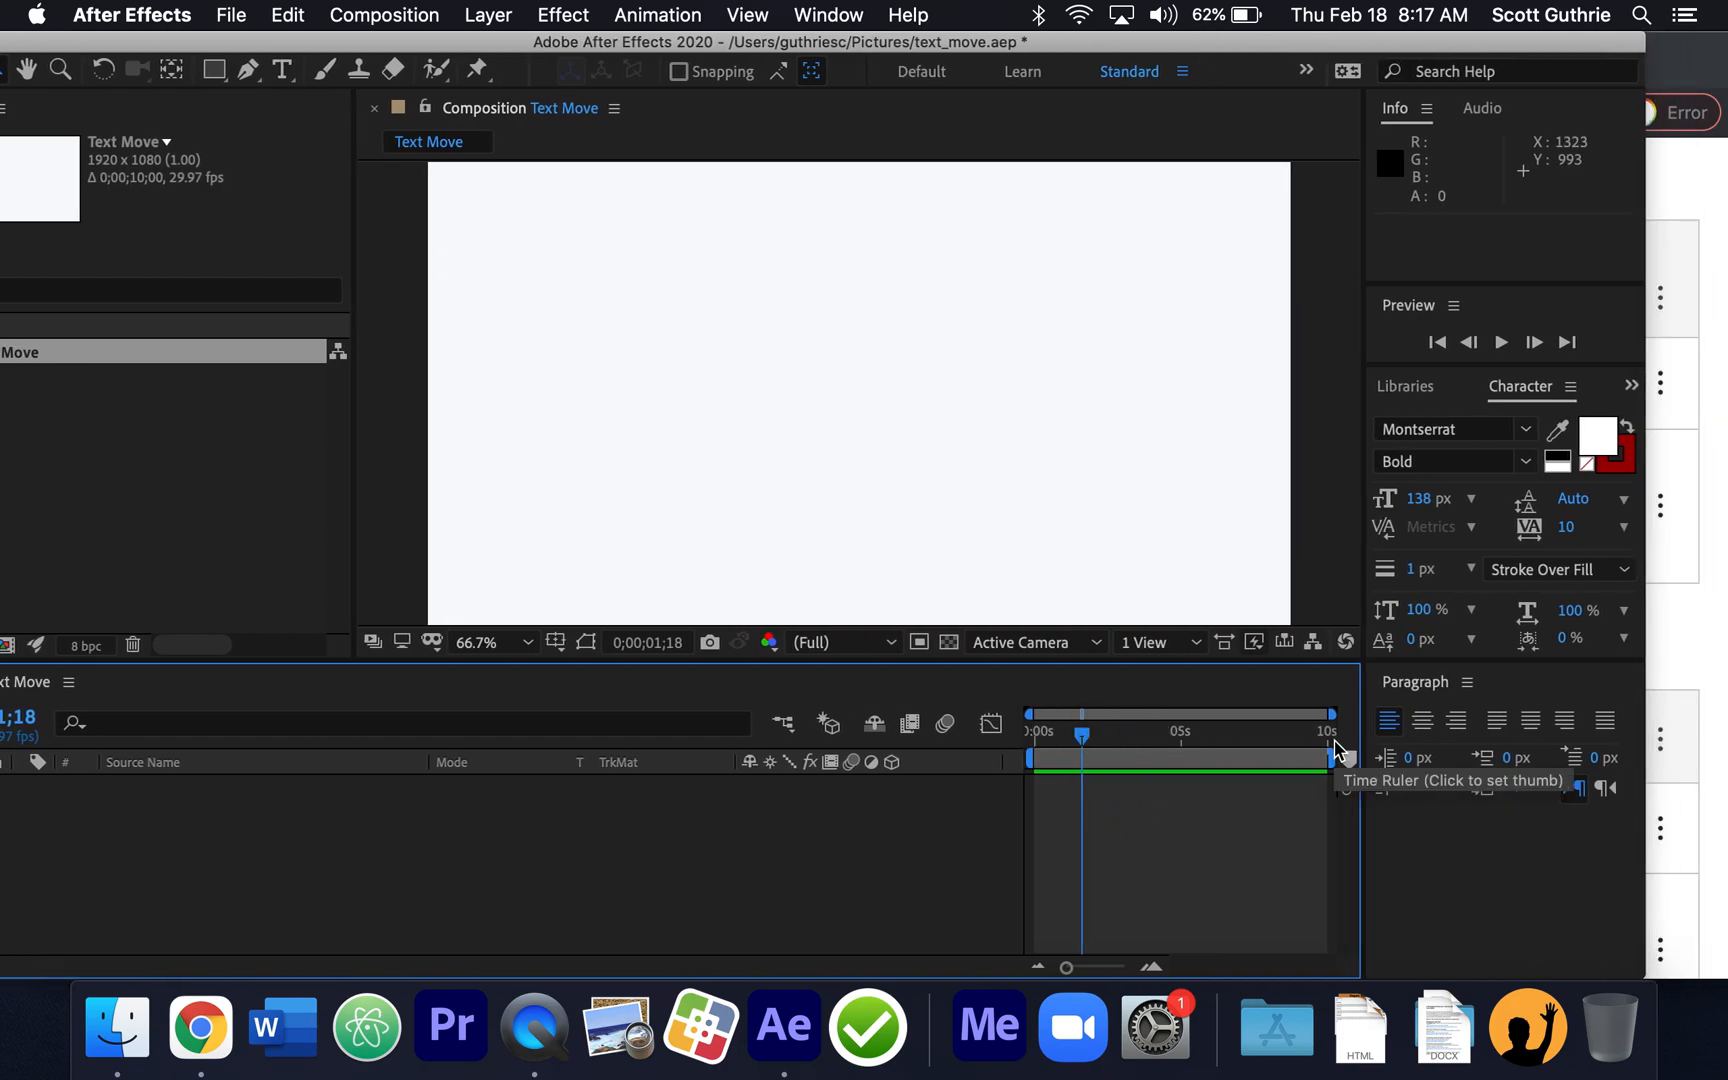
pyautogui.moveTo(1081, 735); pyautogui.dragTo(1042, 733)
pyautogui.moveTo(1058, 41); pyautogui.dragTo(1171, 25)
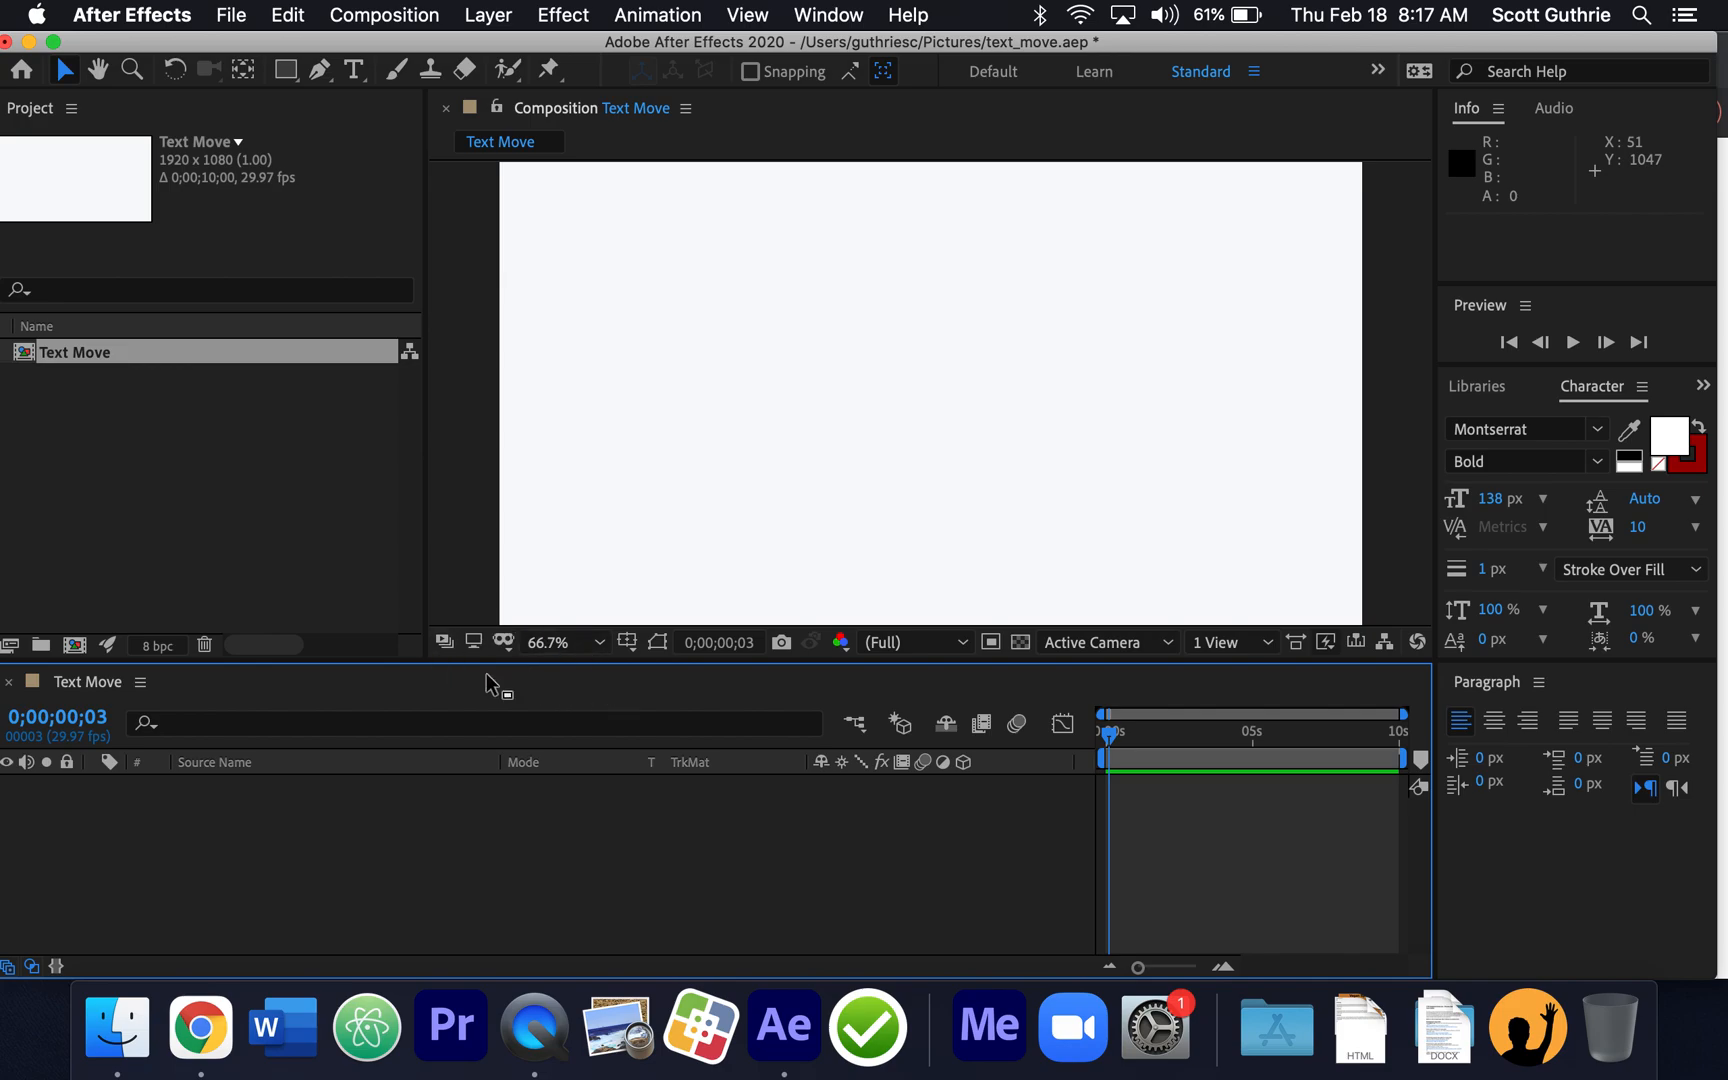
# - Try the composition viewer at 25% magnification, then set it to 33.3%
pyautogui.click(600, 644)
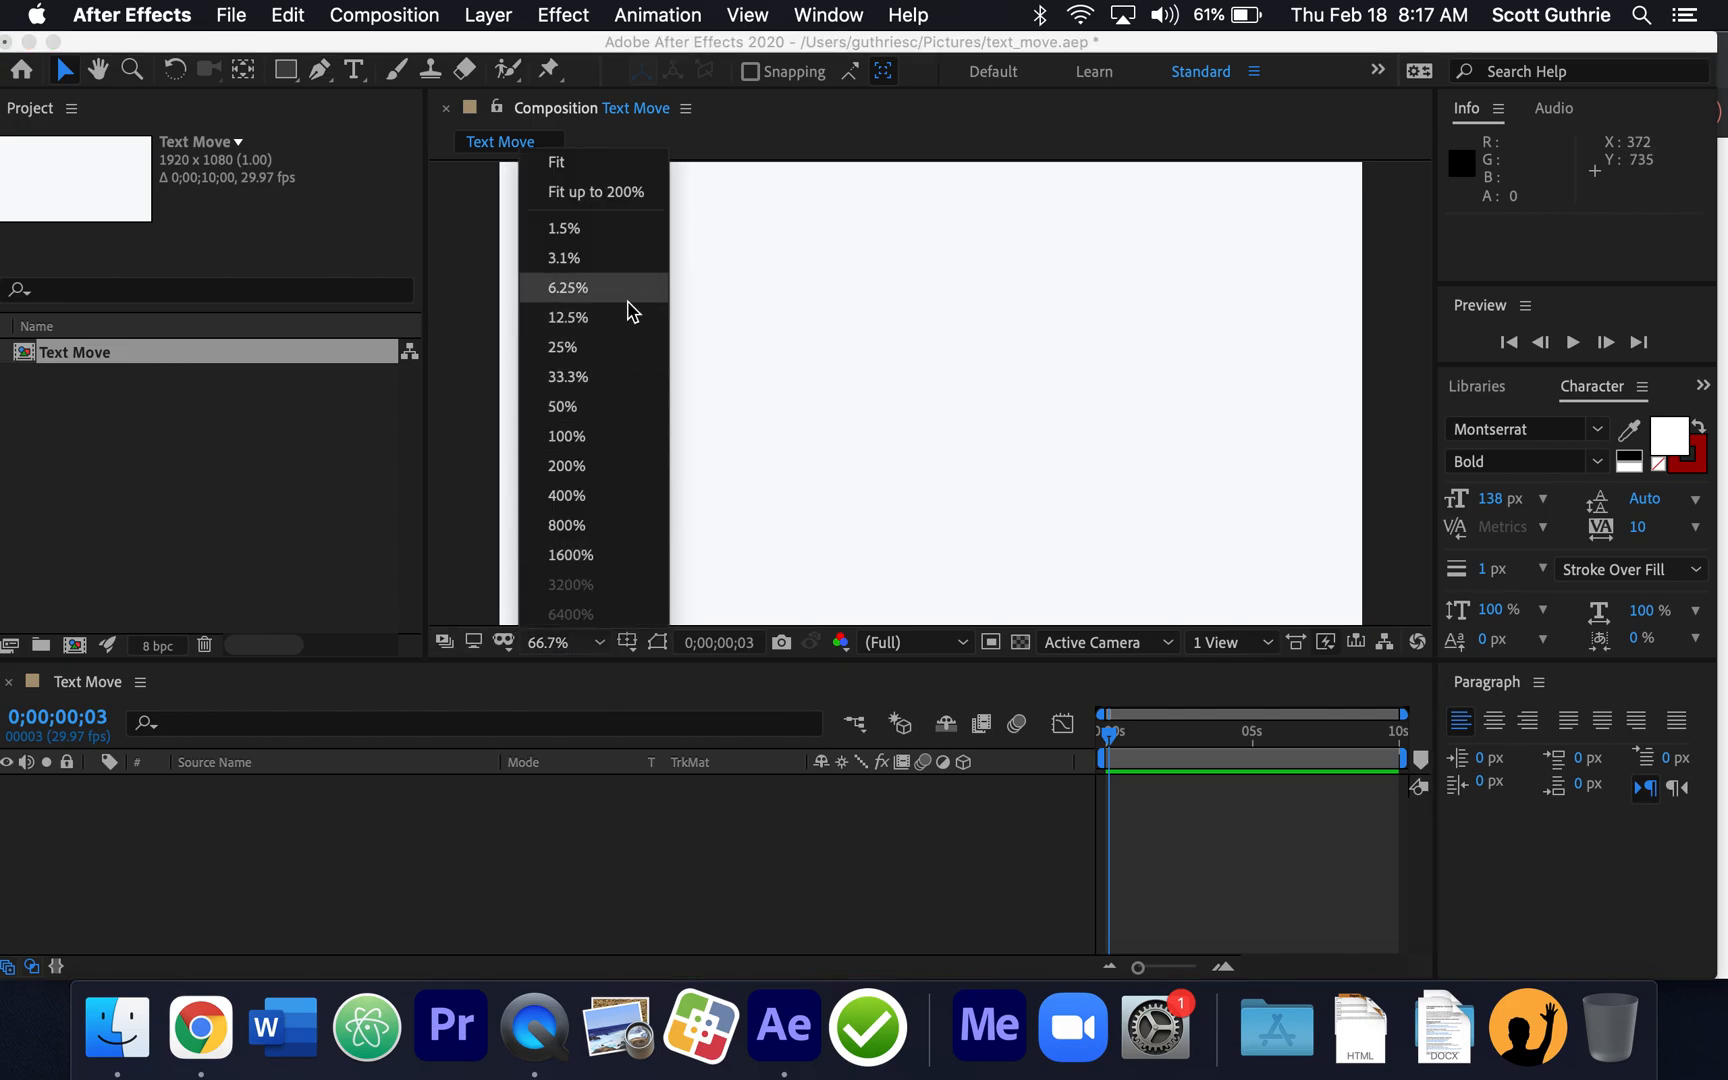
pyautogui.click(603, 358)
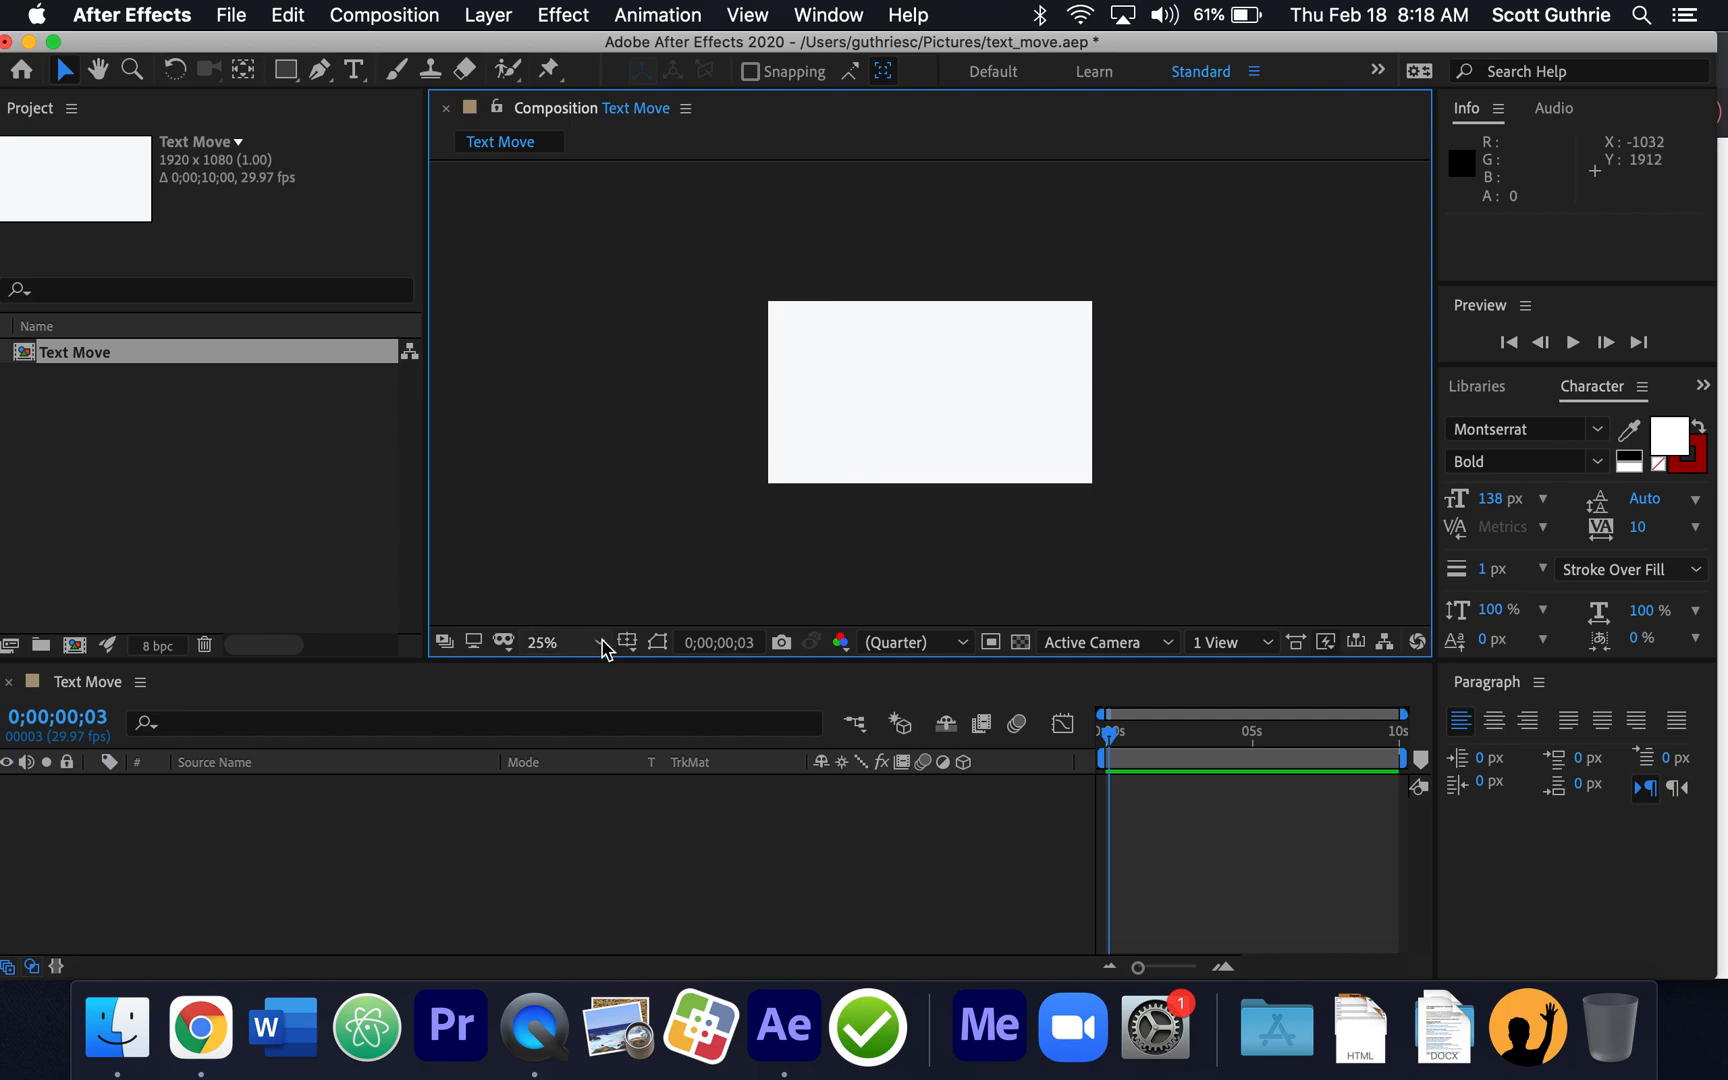
pyautogui.click(600, 645)
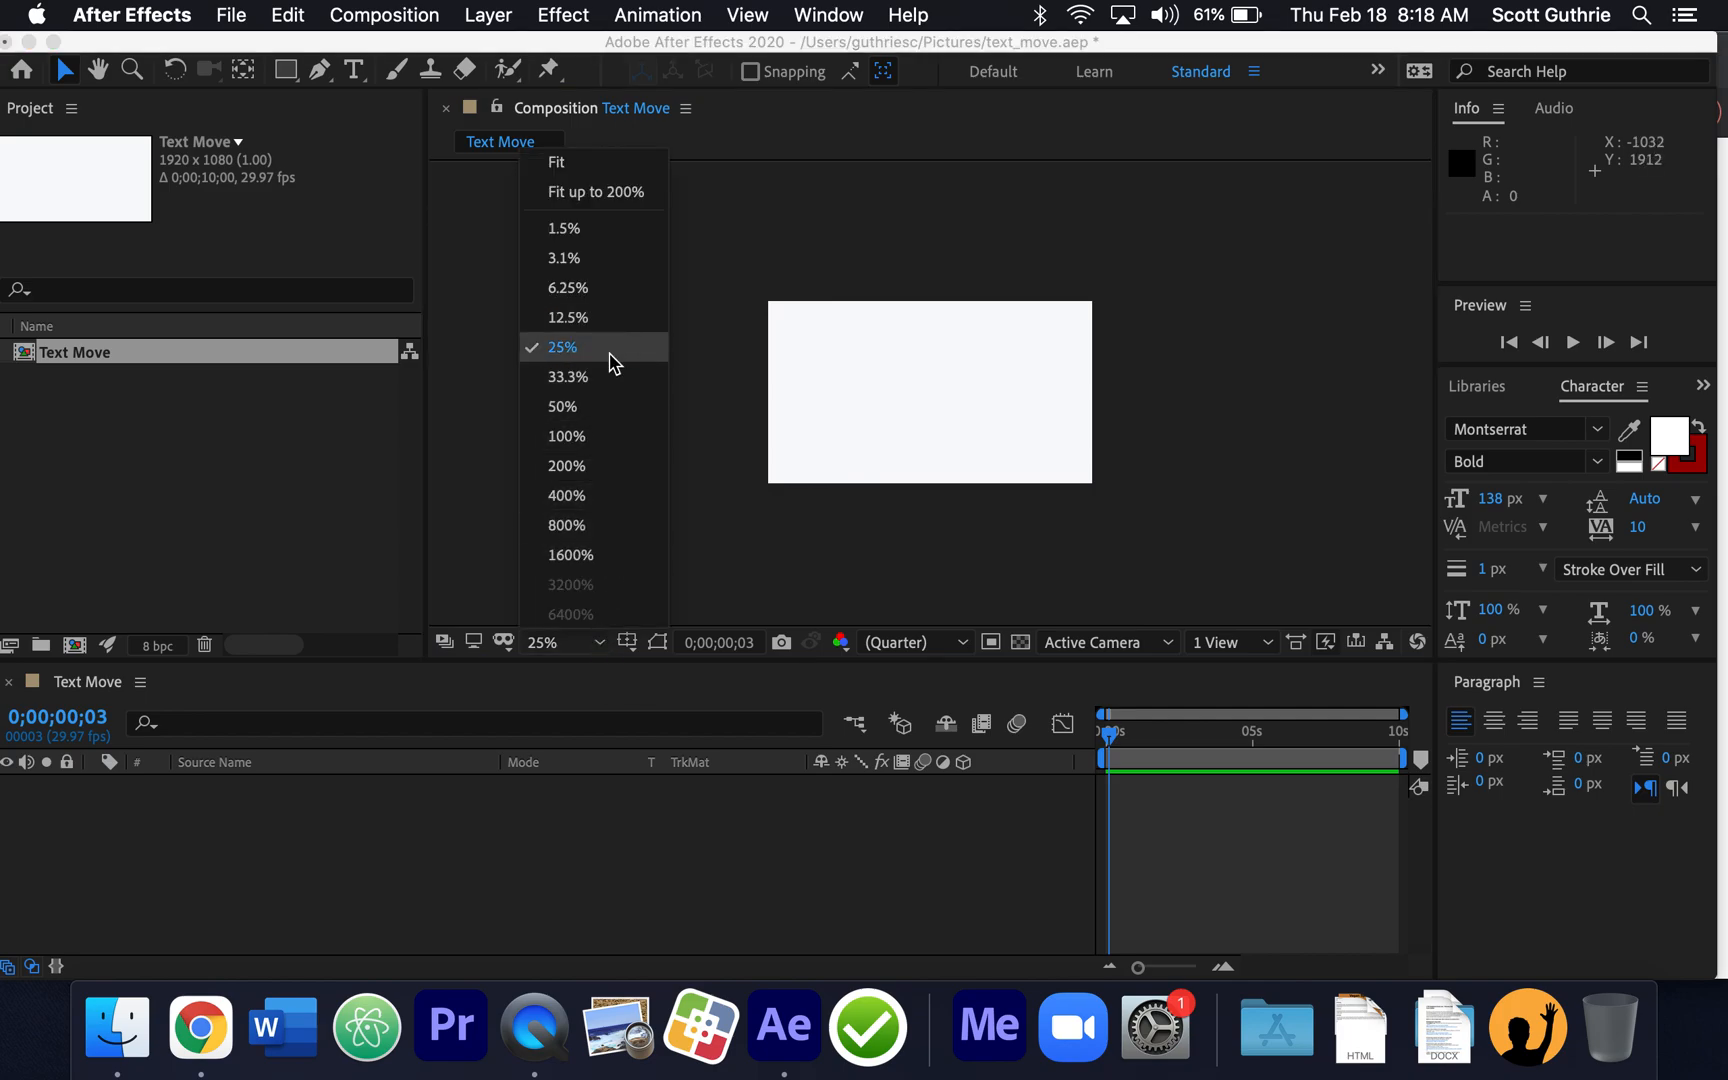
pyautogui.click(567, 376)
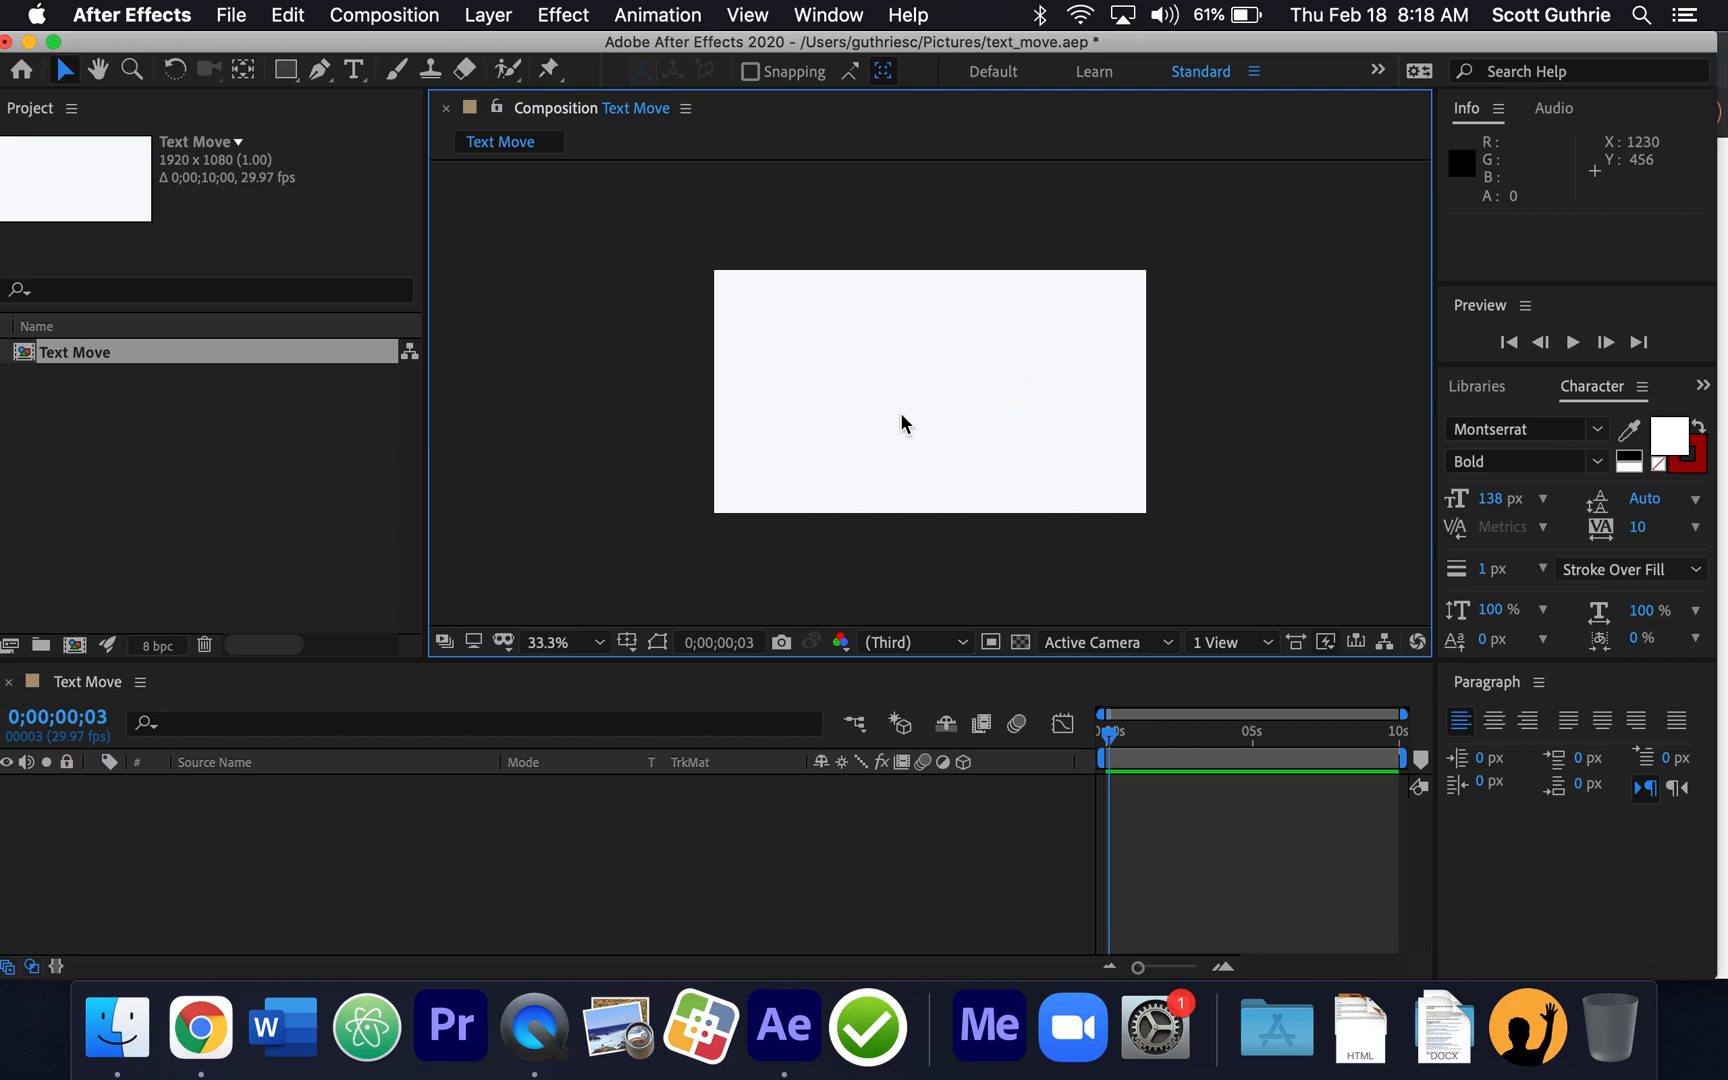
# - Preview the composition from its first frame, stop playback, and return the current-time indicator to 0;00;00;00
pyautogui.moveTo(1108, 736)
pyautogui.mouseDown()
pyautogui.moveTo(1180, 728)
pyautogui.moveTo(1060, 725)
pyautogui.moveTo(1149, 733)
pyautogui.moveTo(1105, 735)
pyautogui.mouseUp()
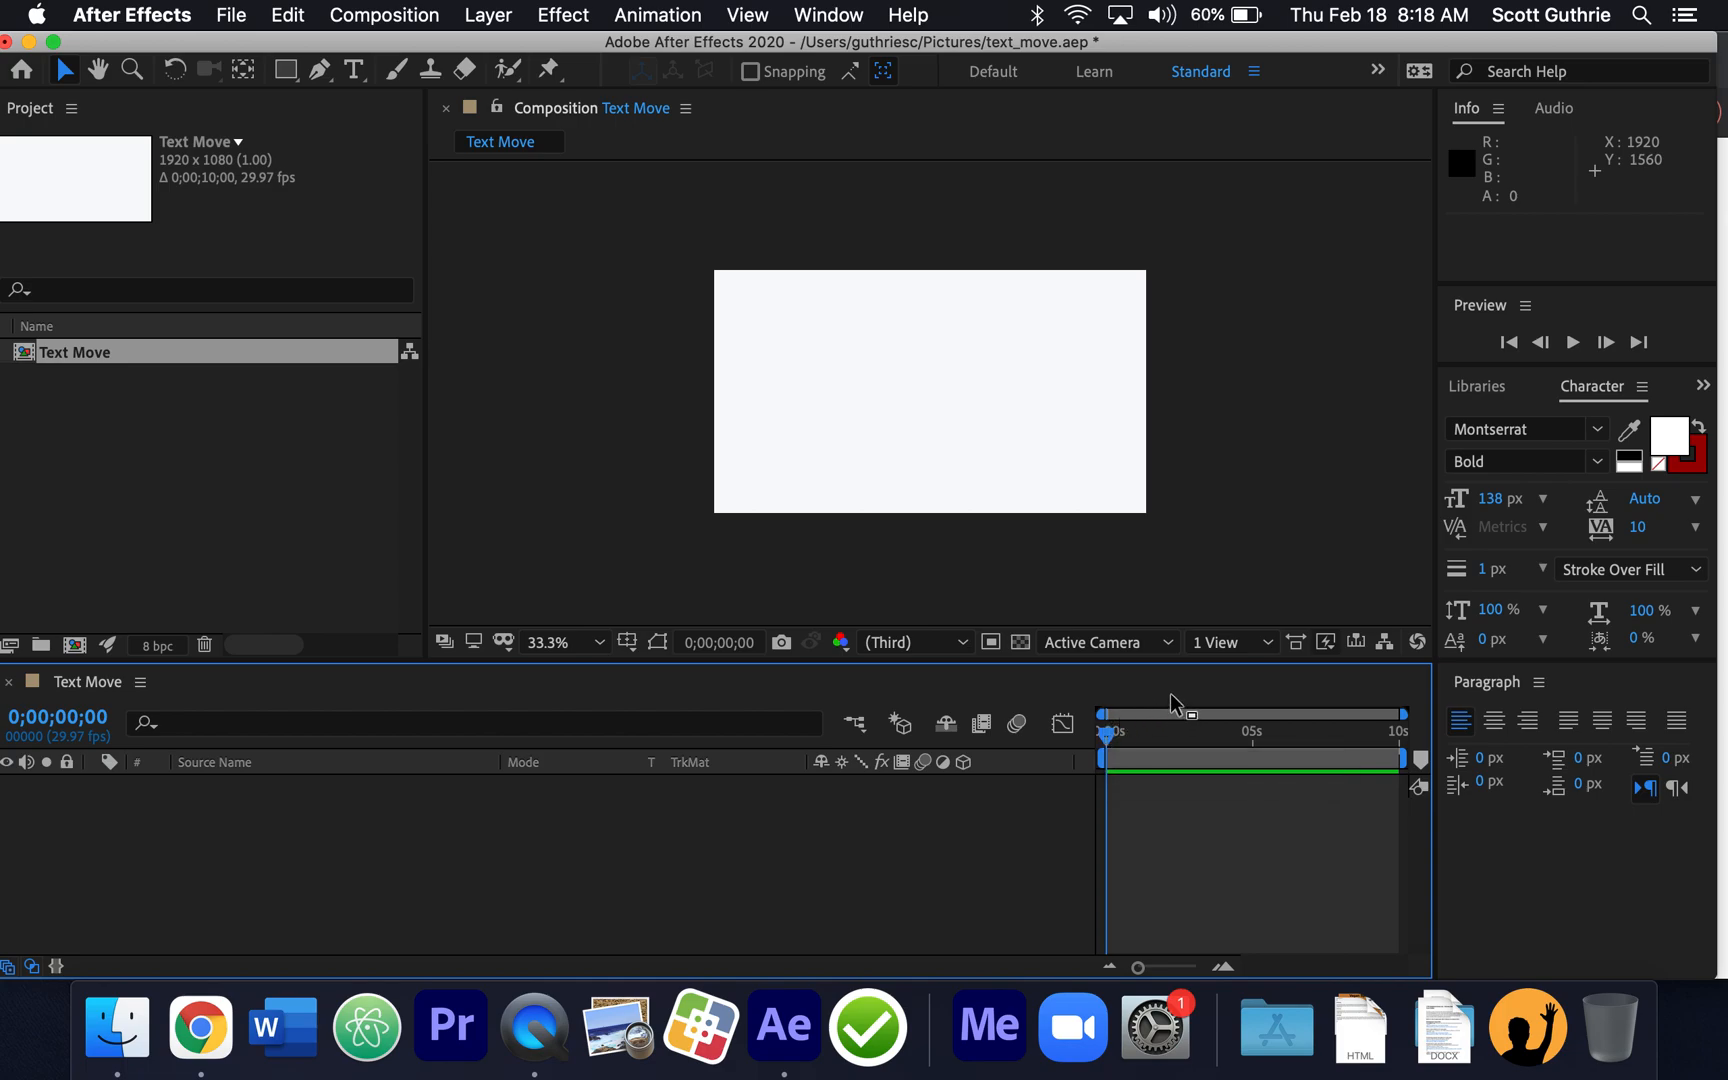
pyautogui.press('space')
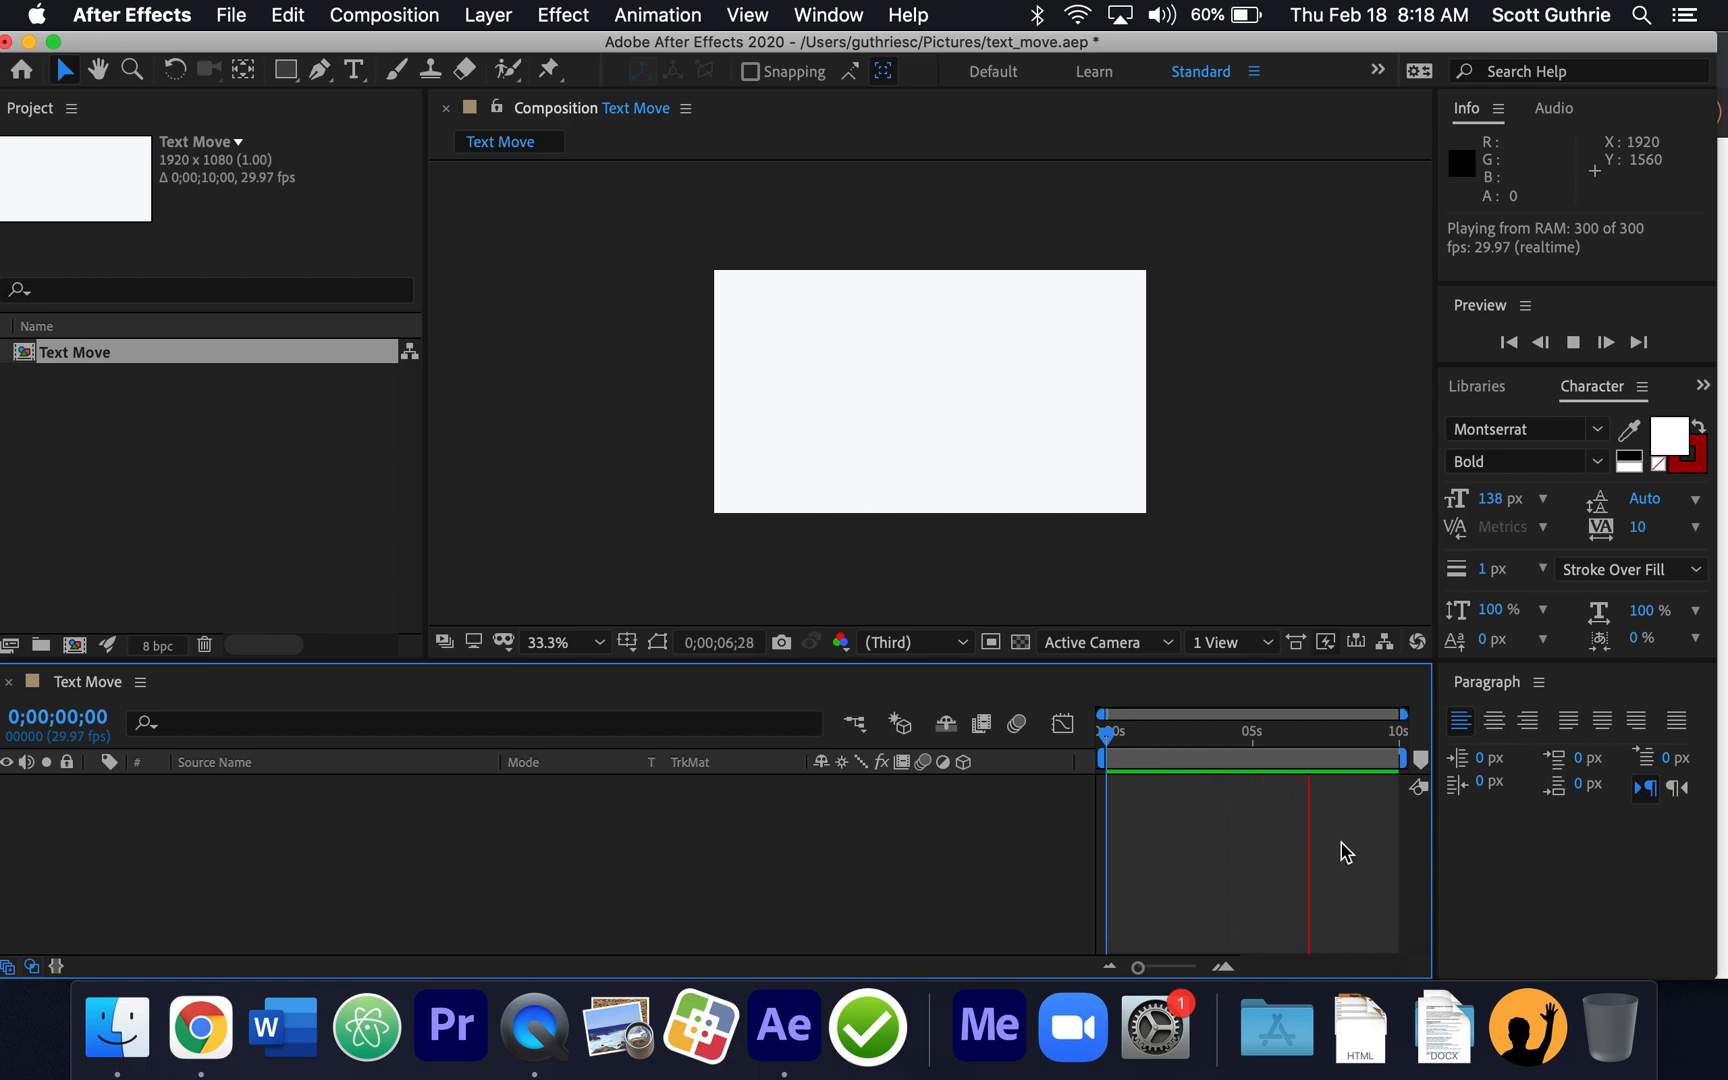
pyautogui.press('space')
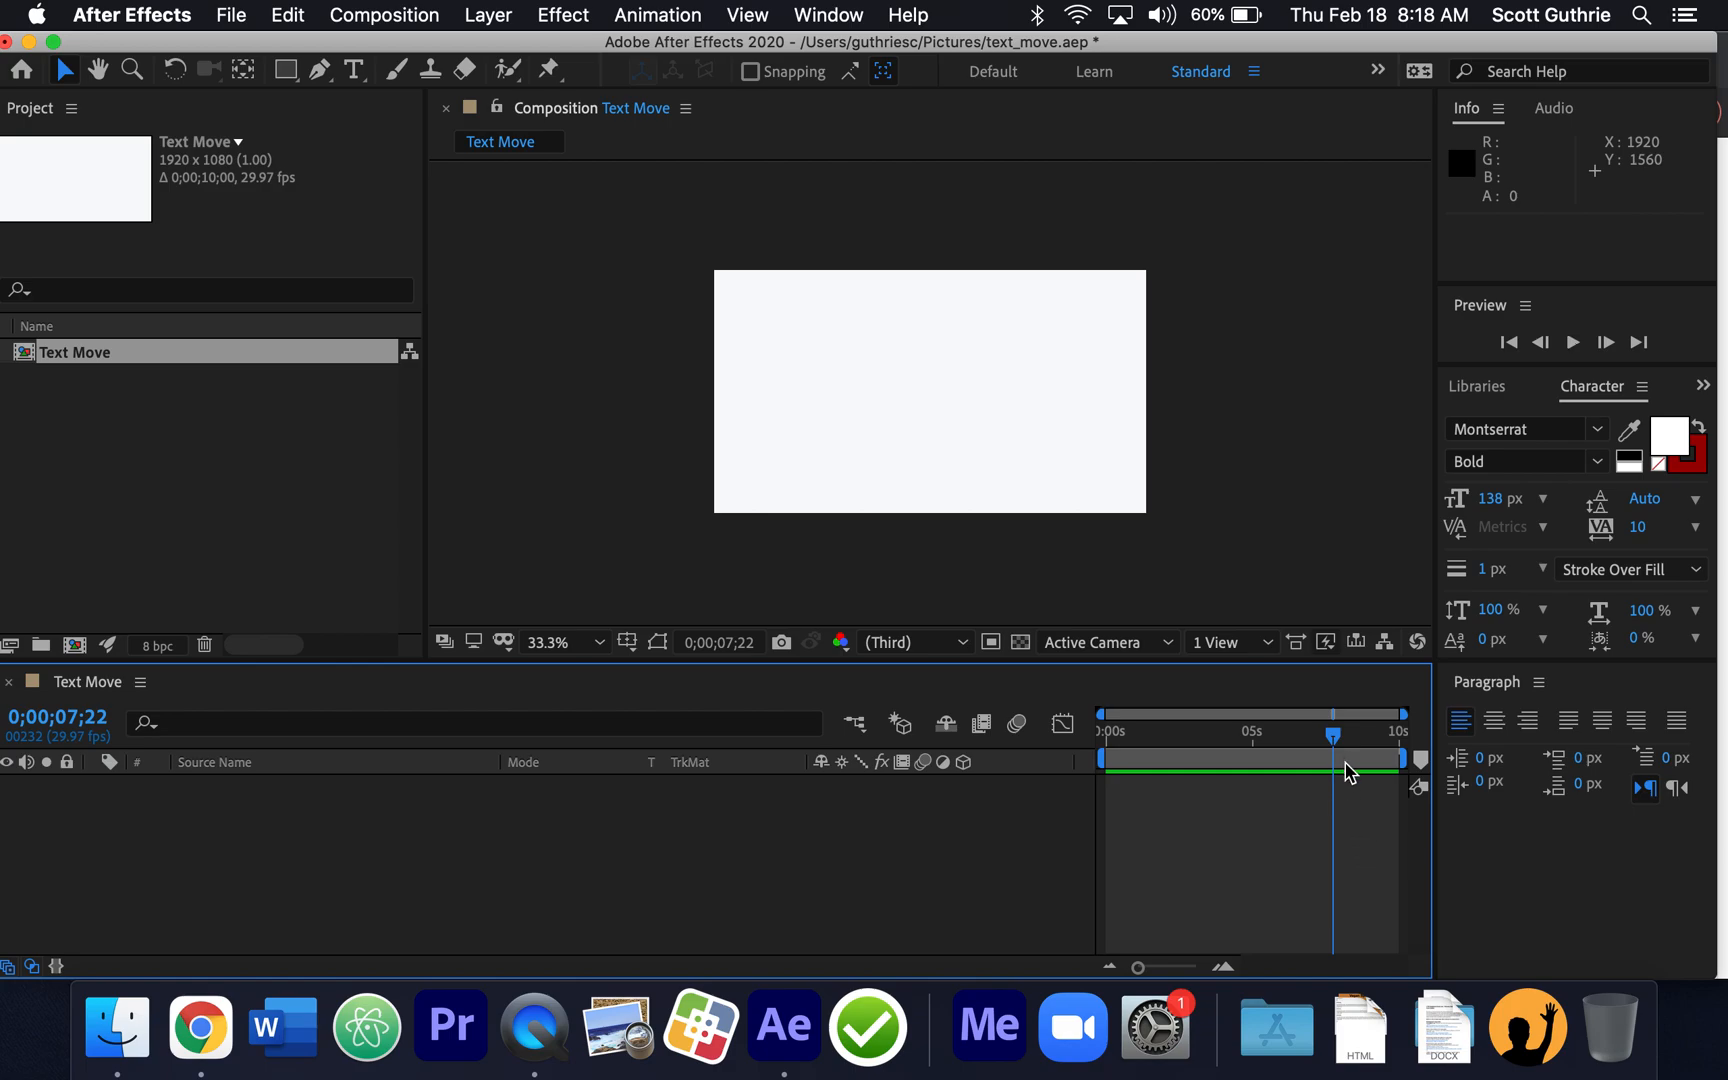
pyautogui.moveTo(1338, 742); pyautogui.dragTo(1158, 740)
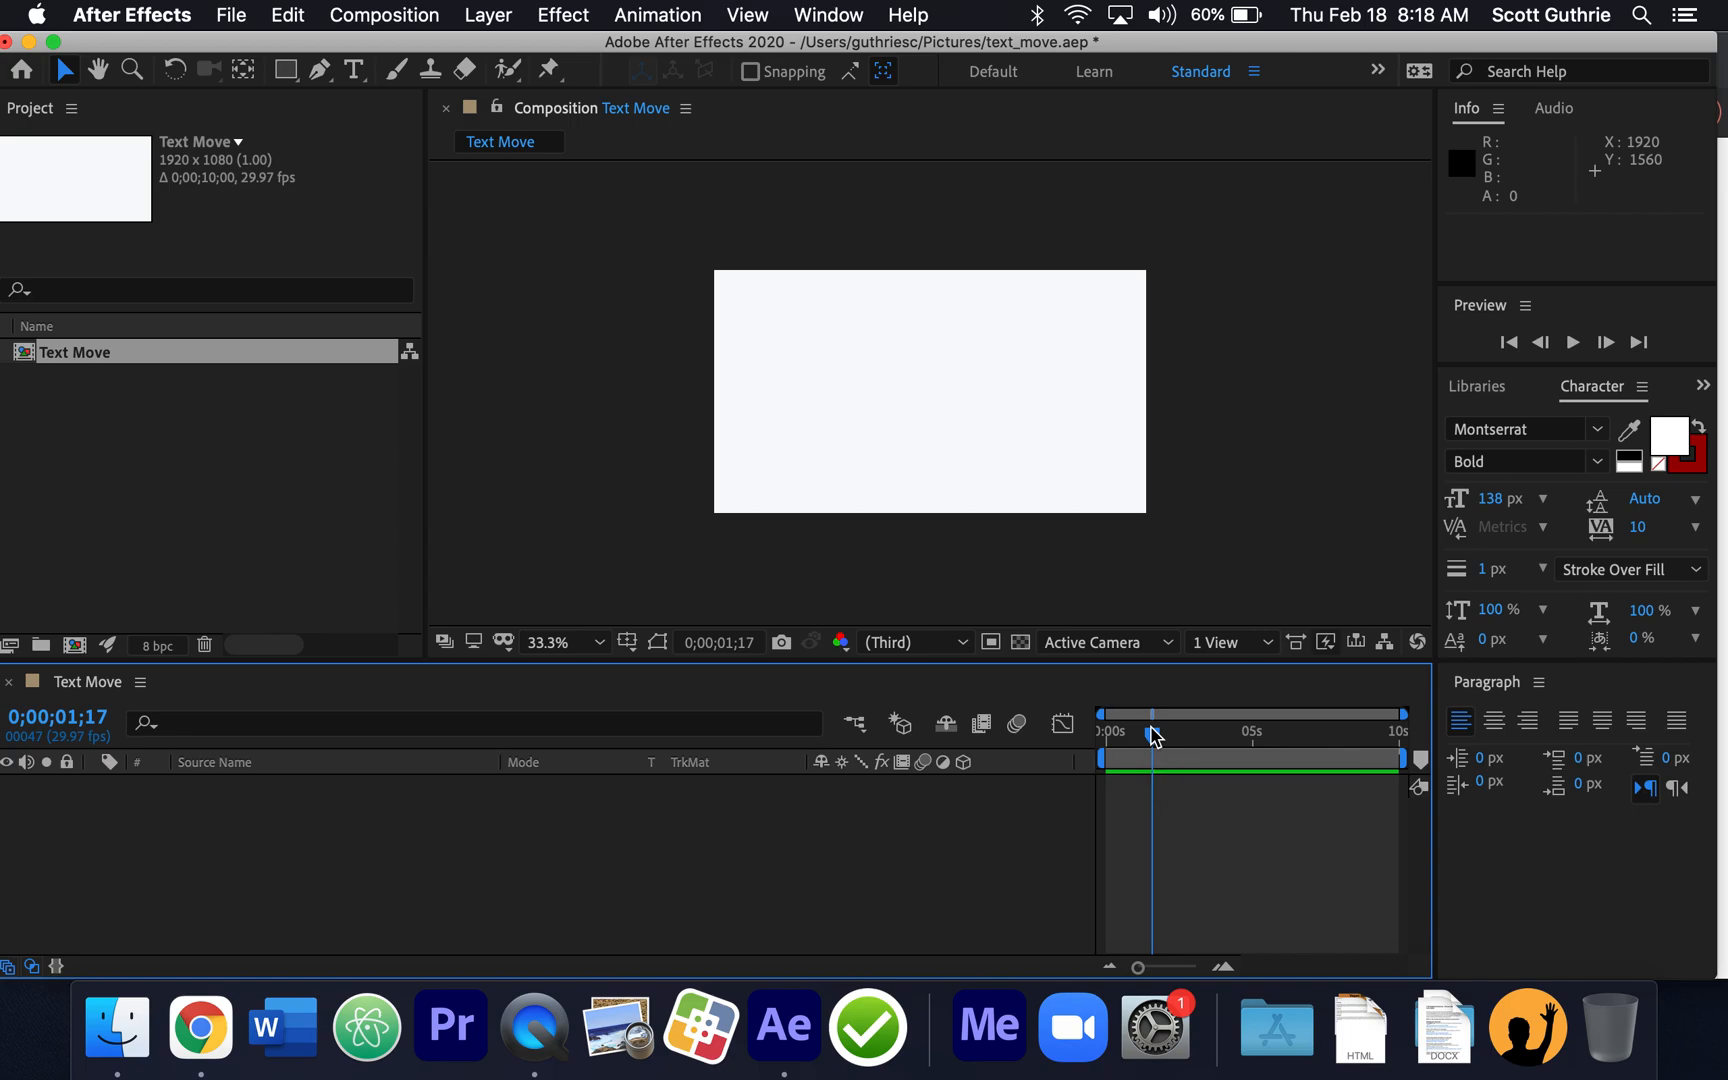
pyautogui.moveTo(1155, 737); pyautogui.dragTo(1083, 748)
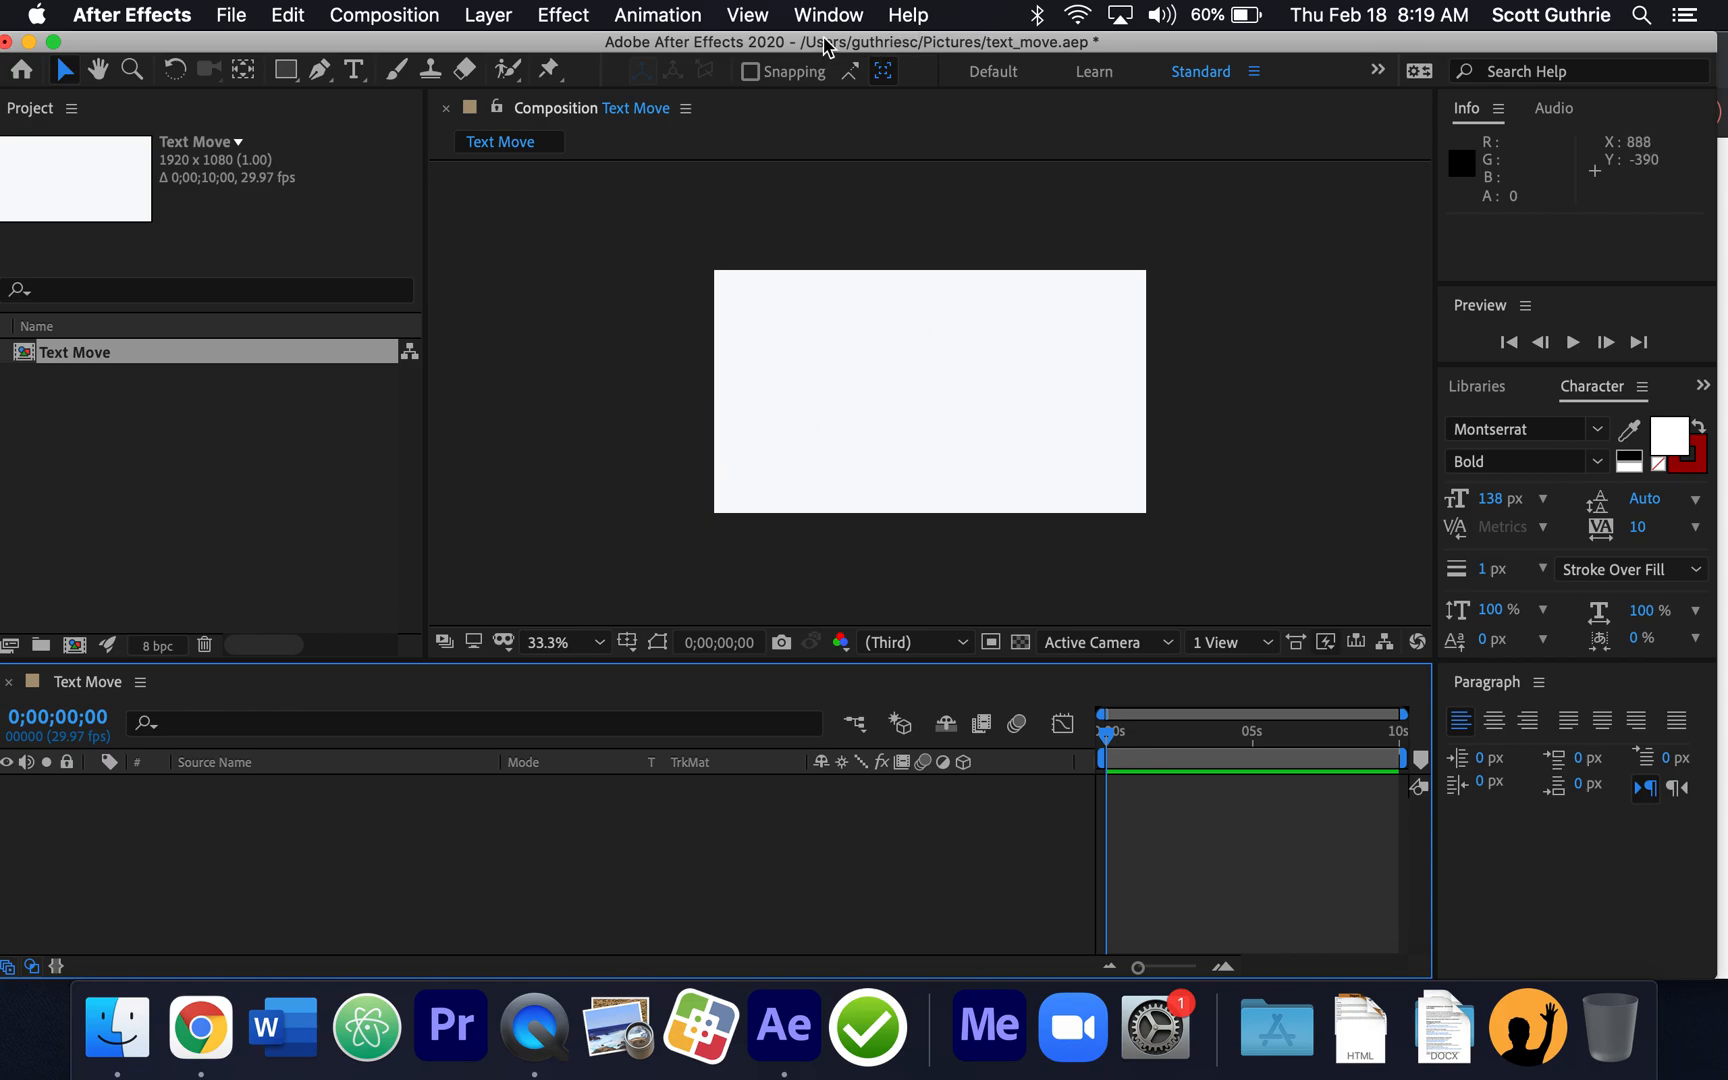
# - Start a new empty text layer at the left side of the composition frame with the Type tool
pyautogui.moveTo(828, 40); pyautogui.dragTo(910, 25)
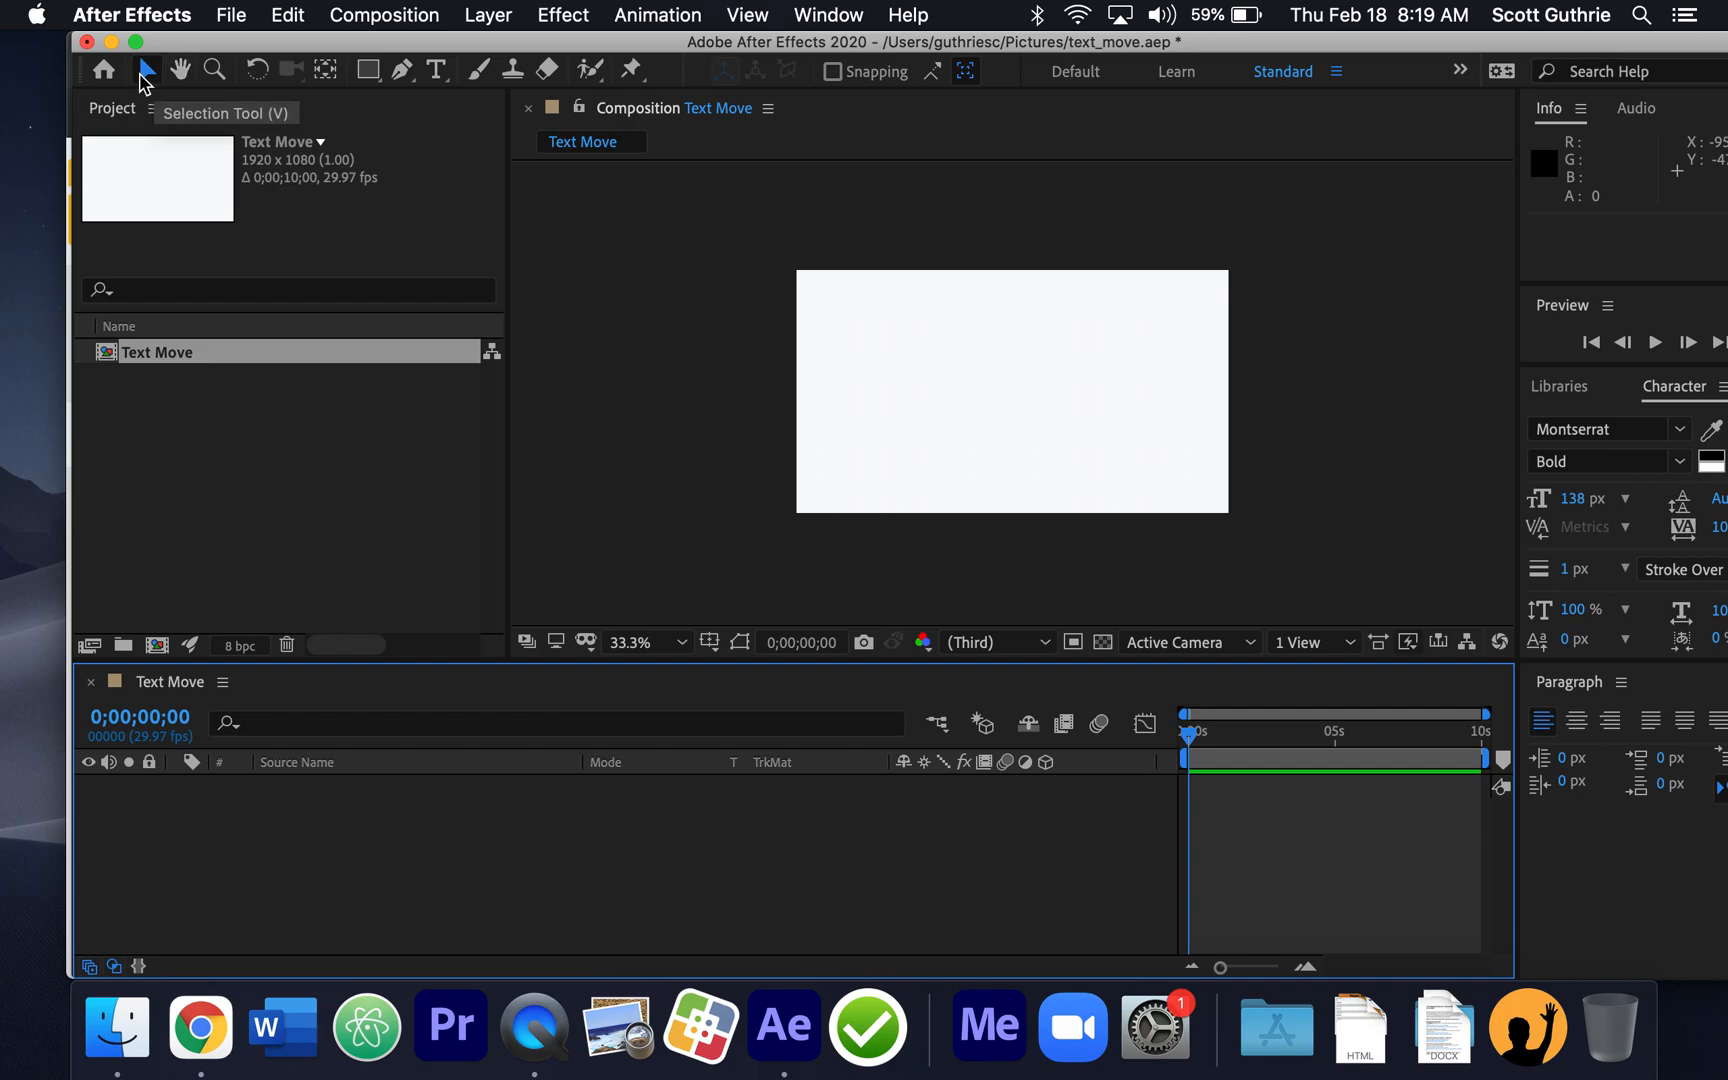
pyautogui.click(433, 72)
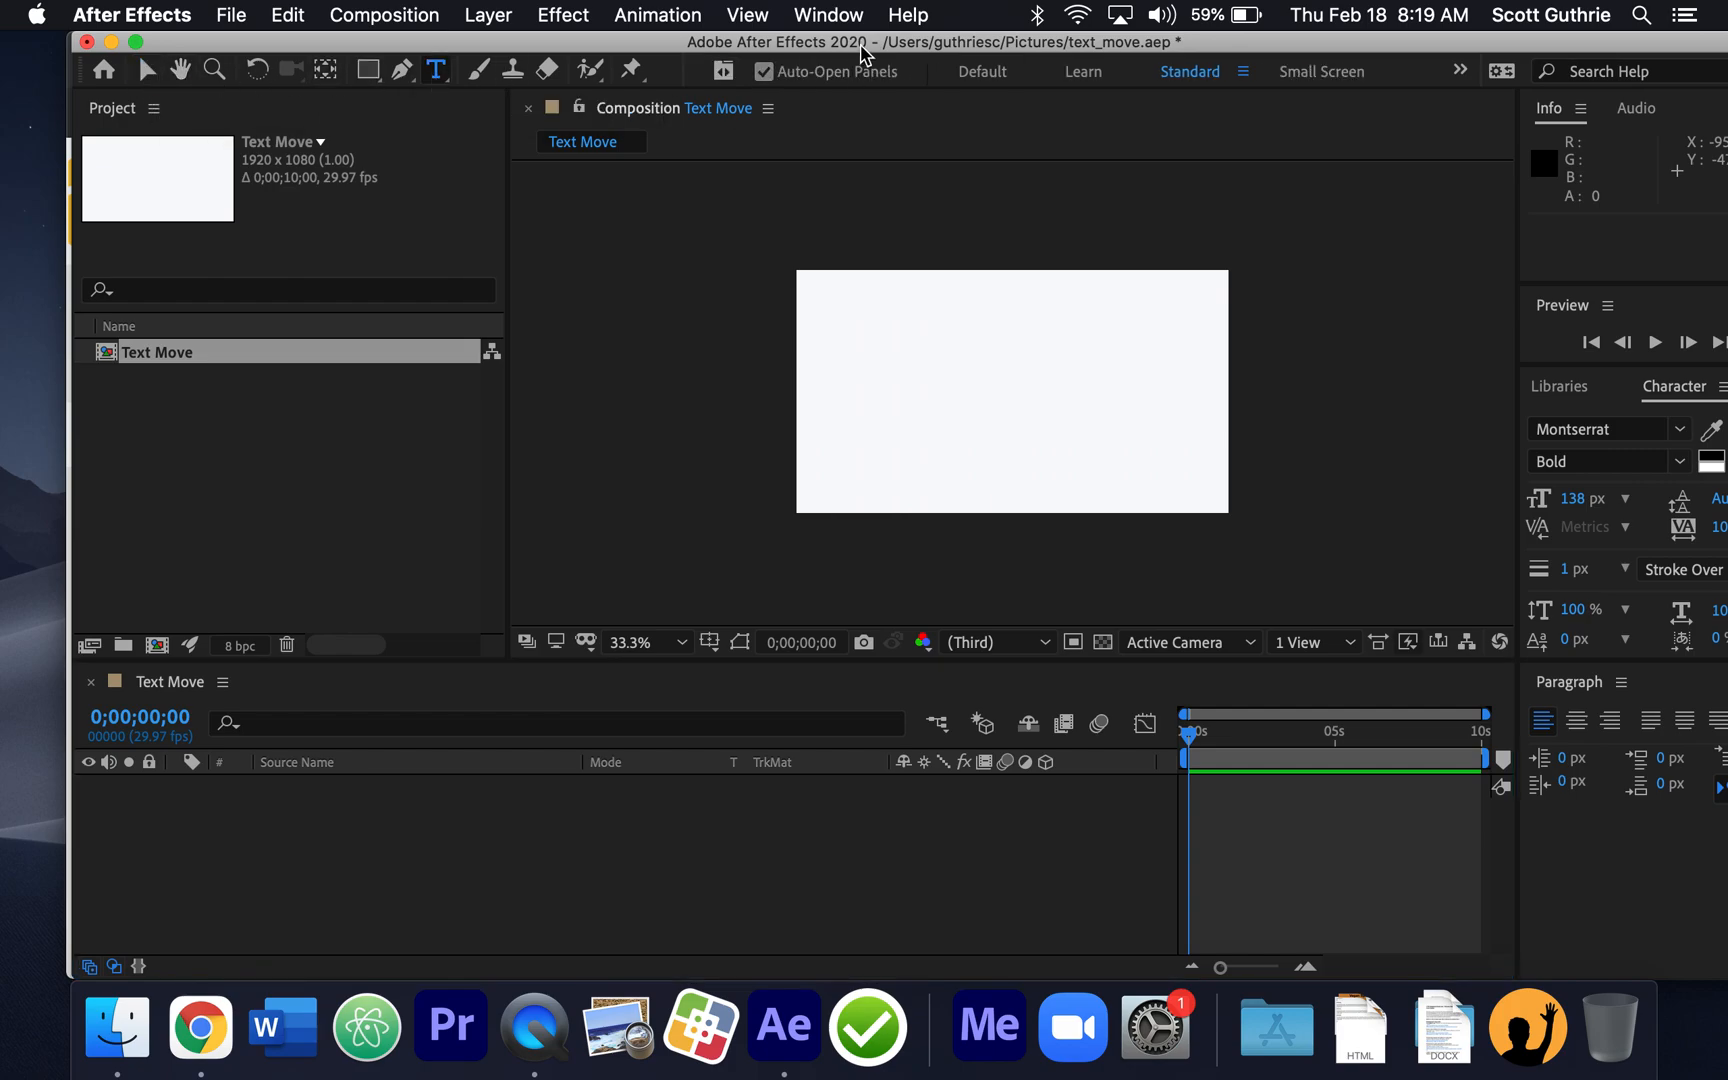
pyautogui.moveTo(866, 42); pyautogui.dragTo(800, 42)
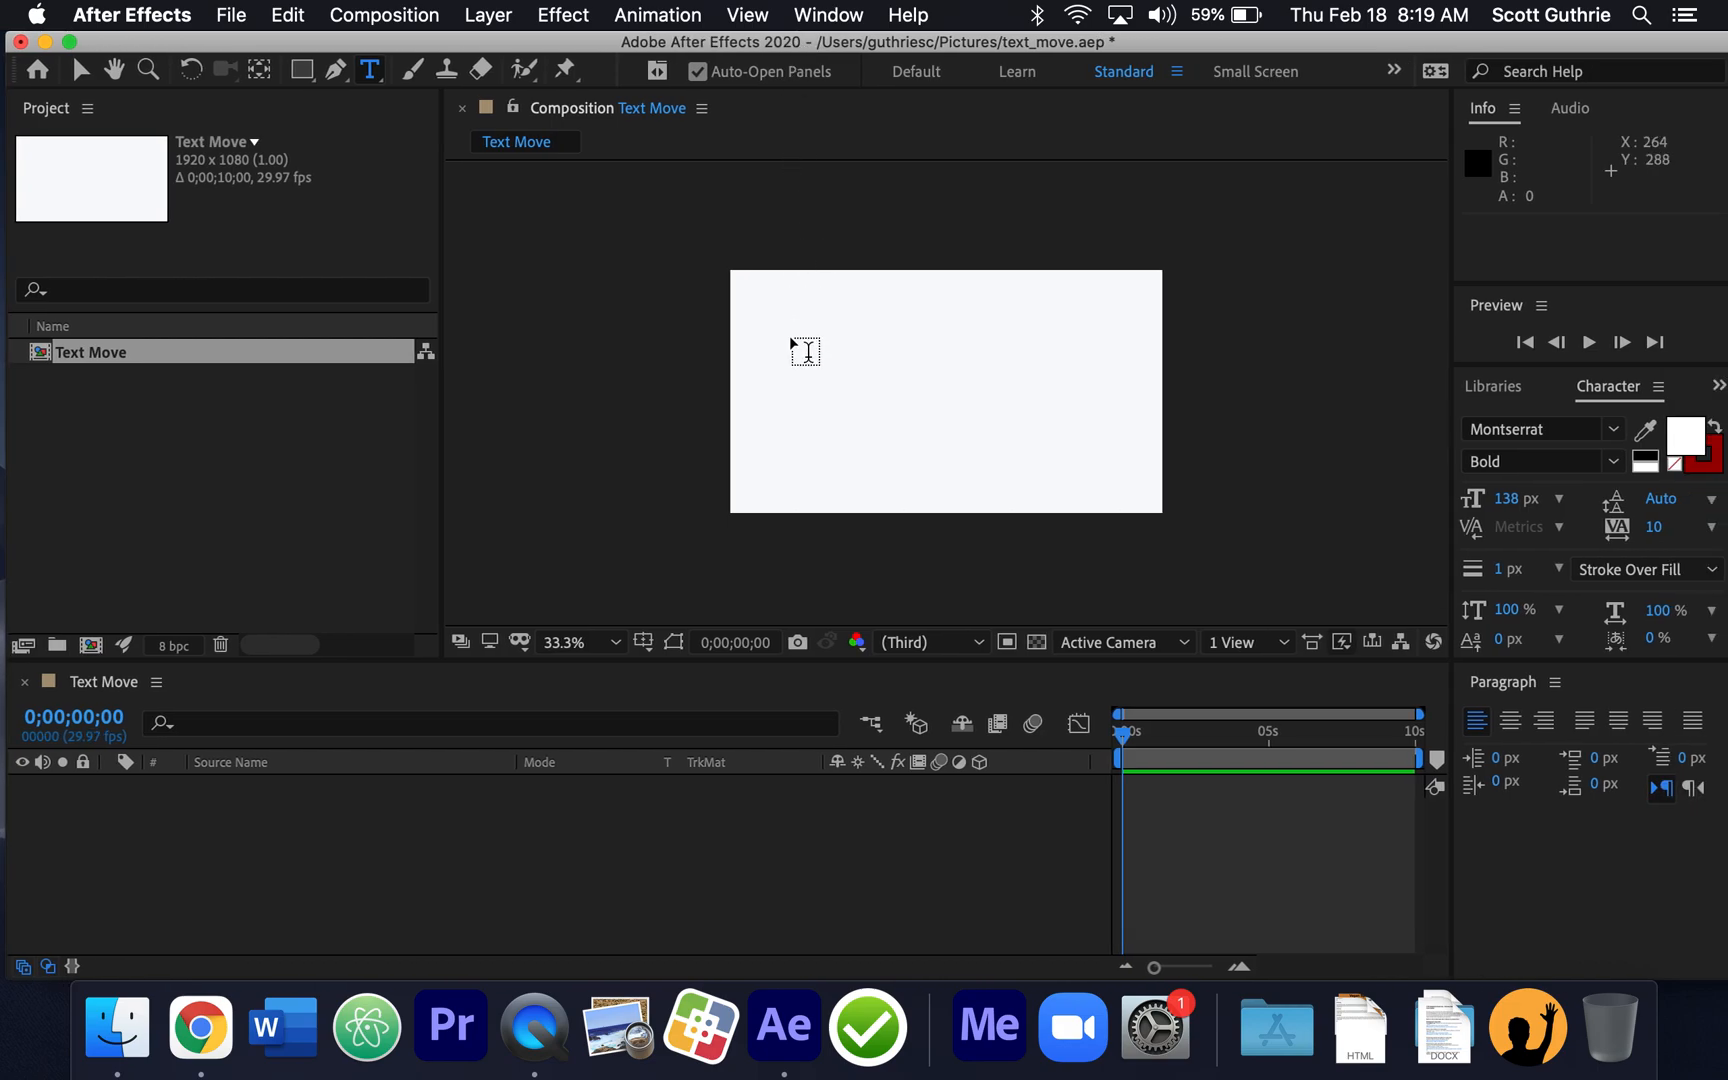
pyautogui.click(792, 390)
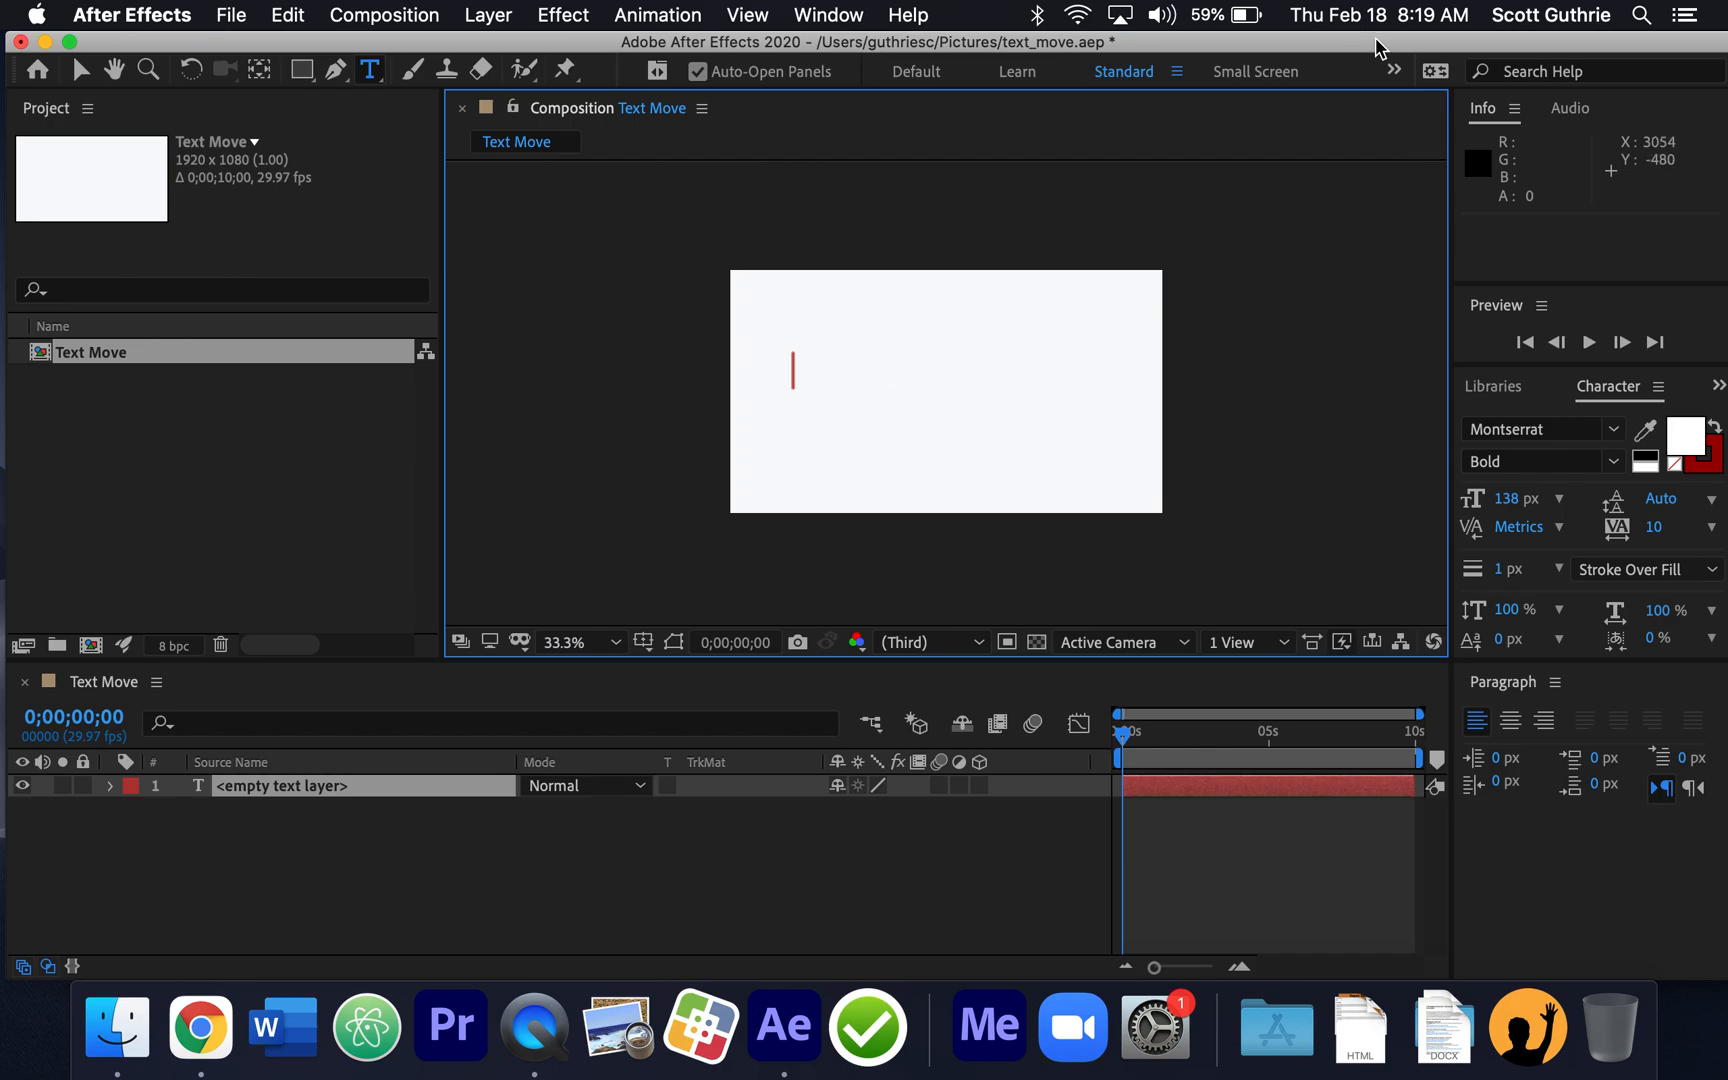
# - Set the fill color of the new text to a dark blue
pyautogui.moveTo(1382, 45); pyautogui.dragTo(1312, 45)
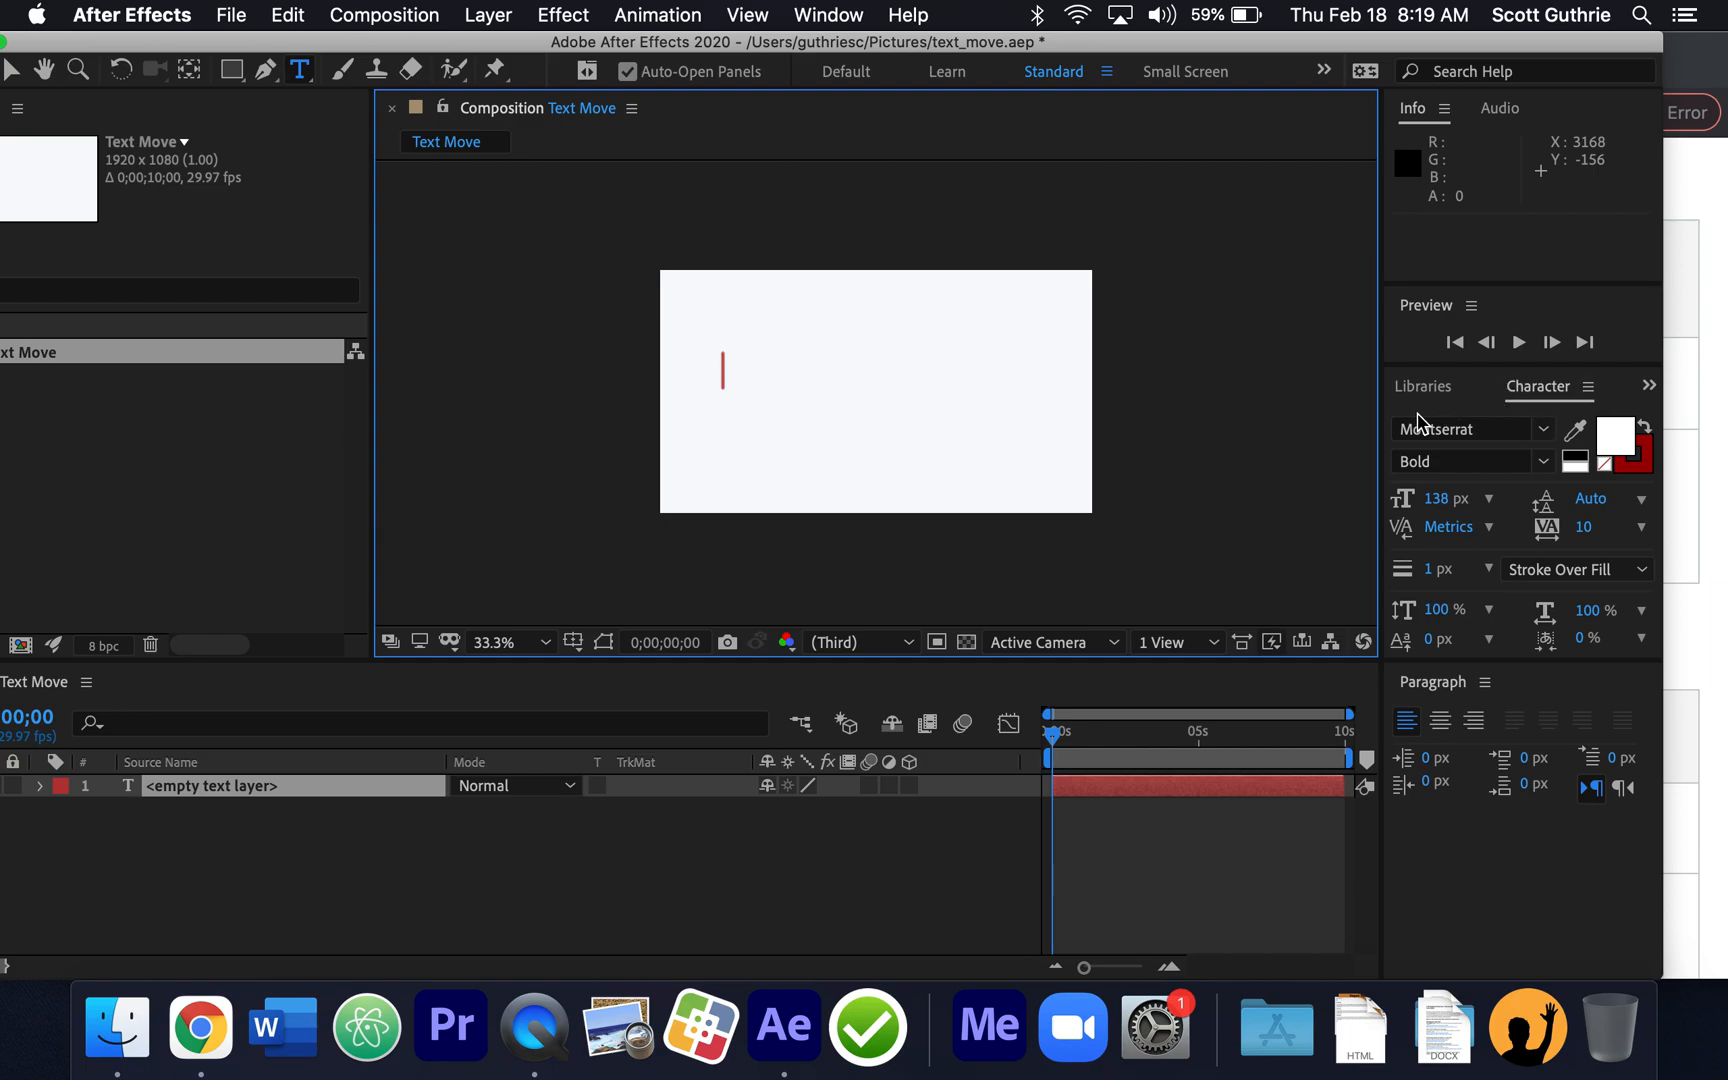
pyautogui.click(822, 16)
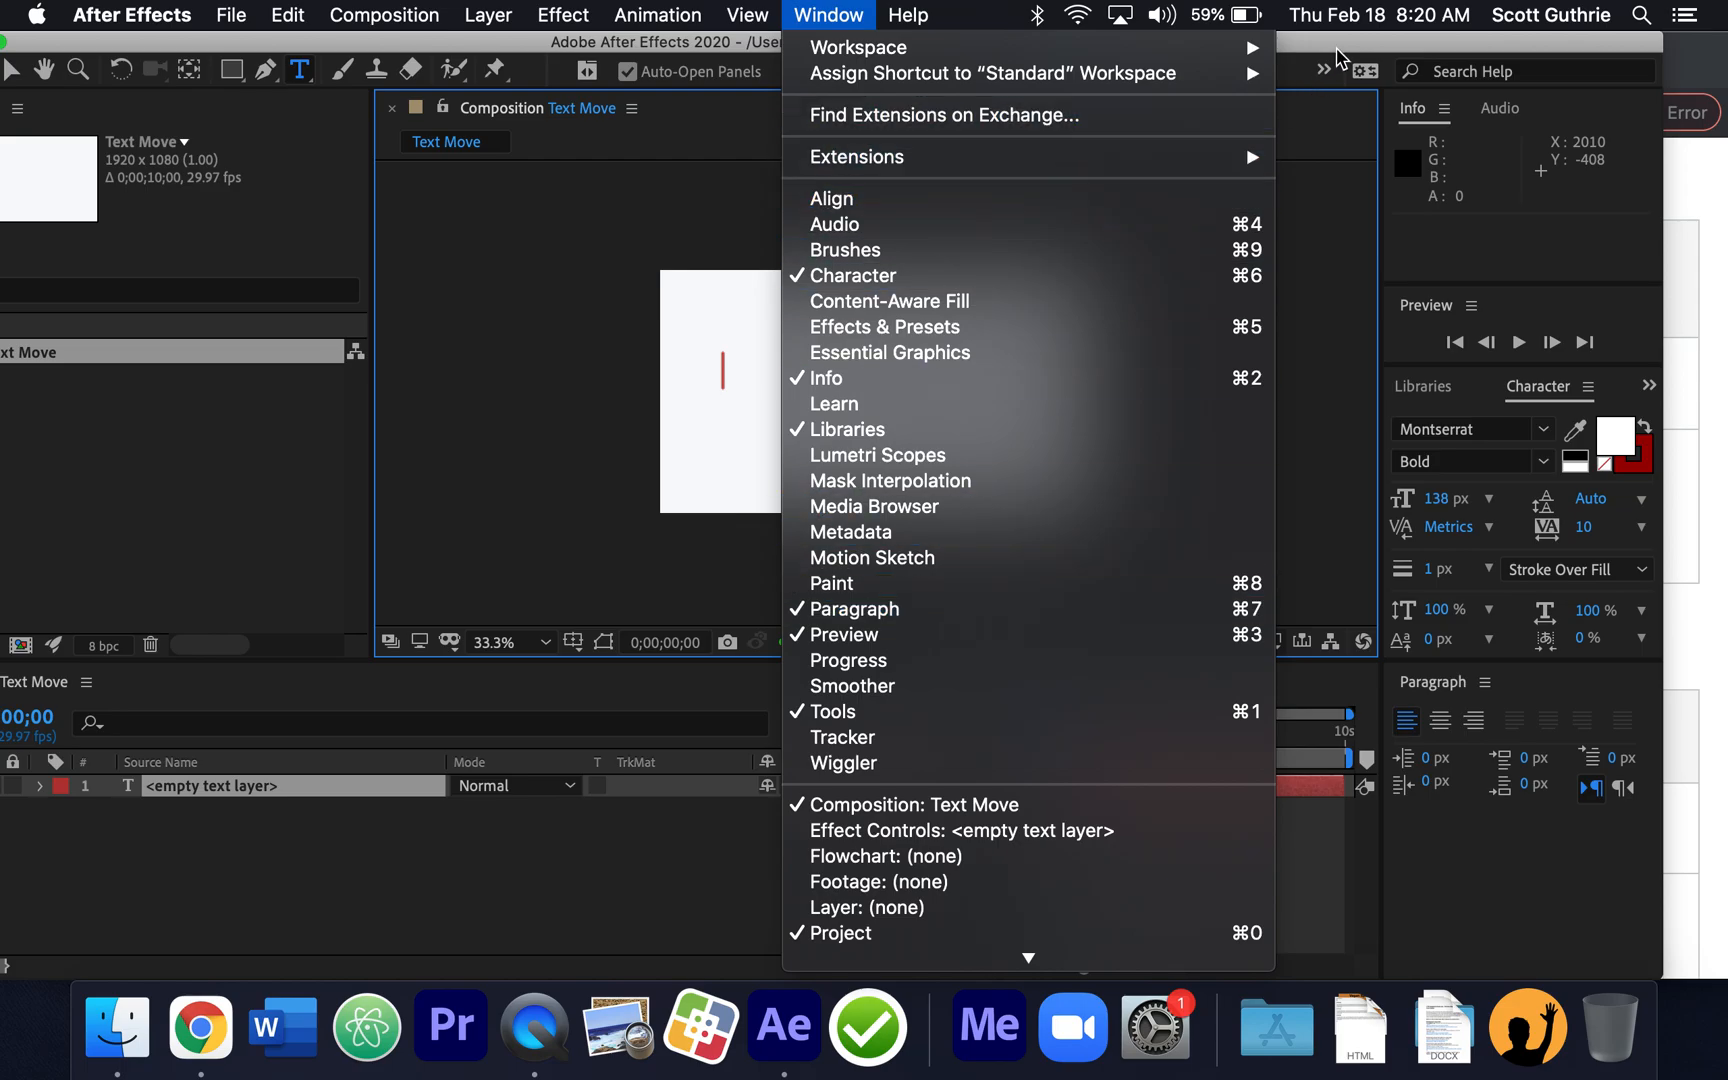
pyautogui.click(1345, 40)
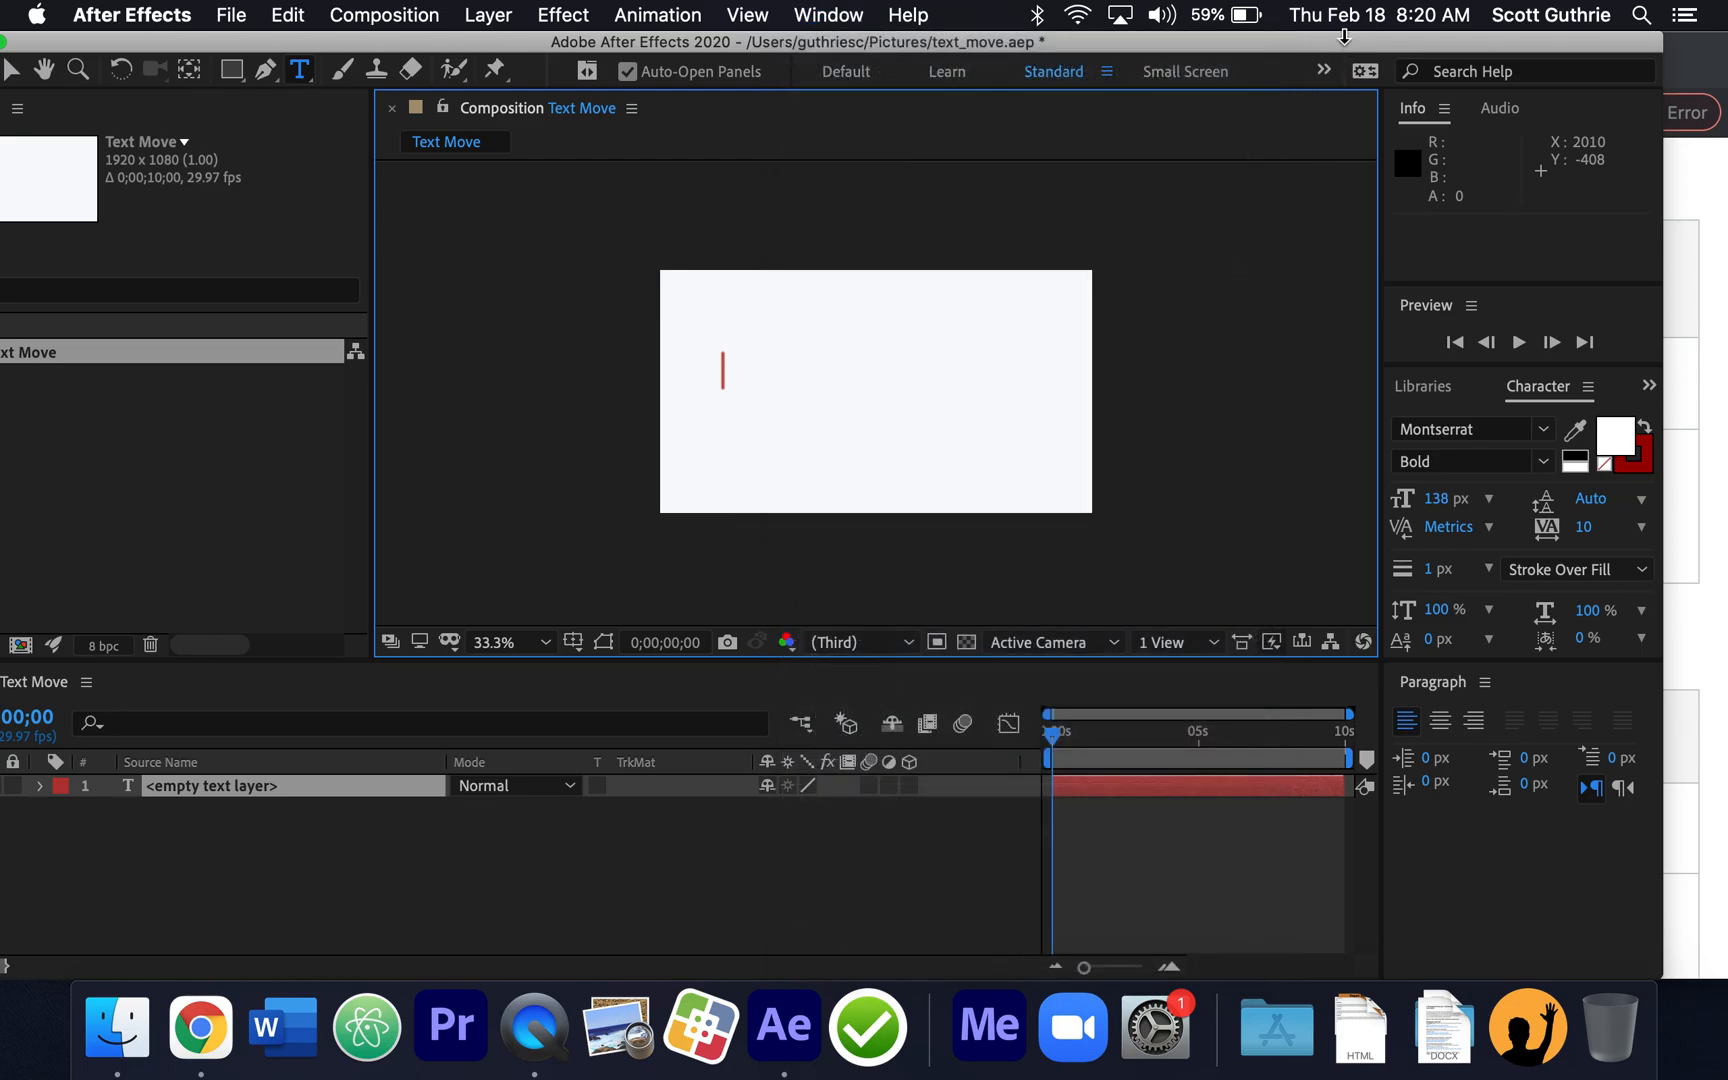
pyautogui.click(1543, 391)
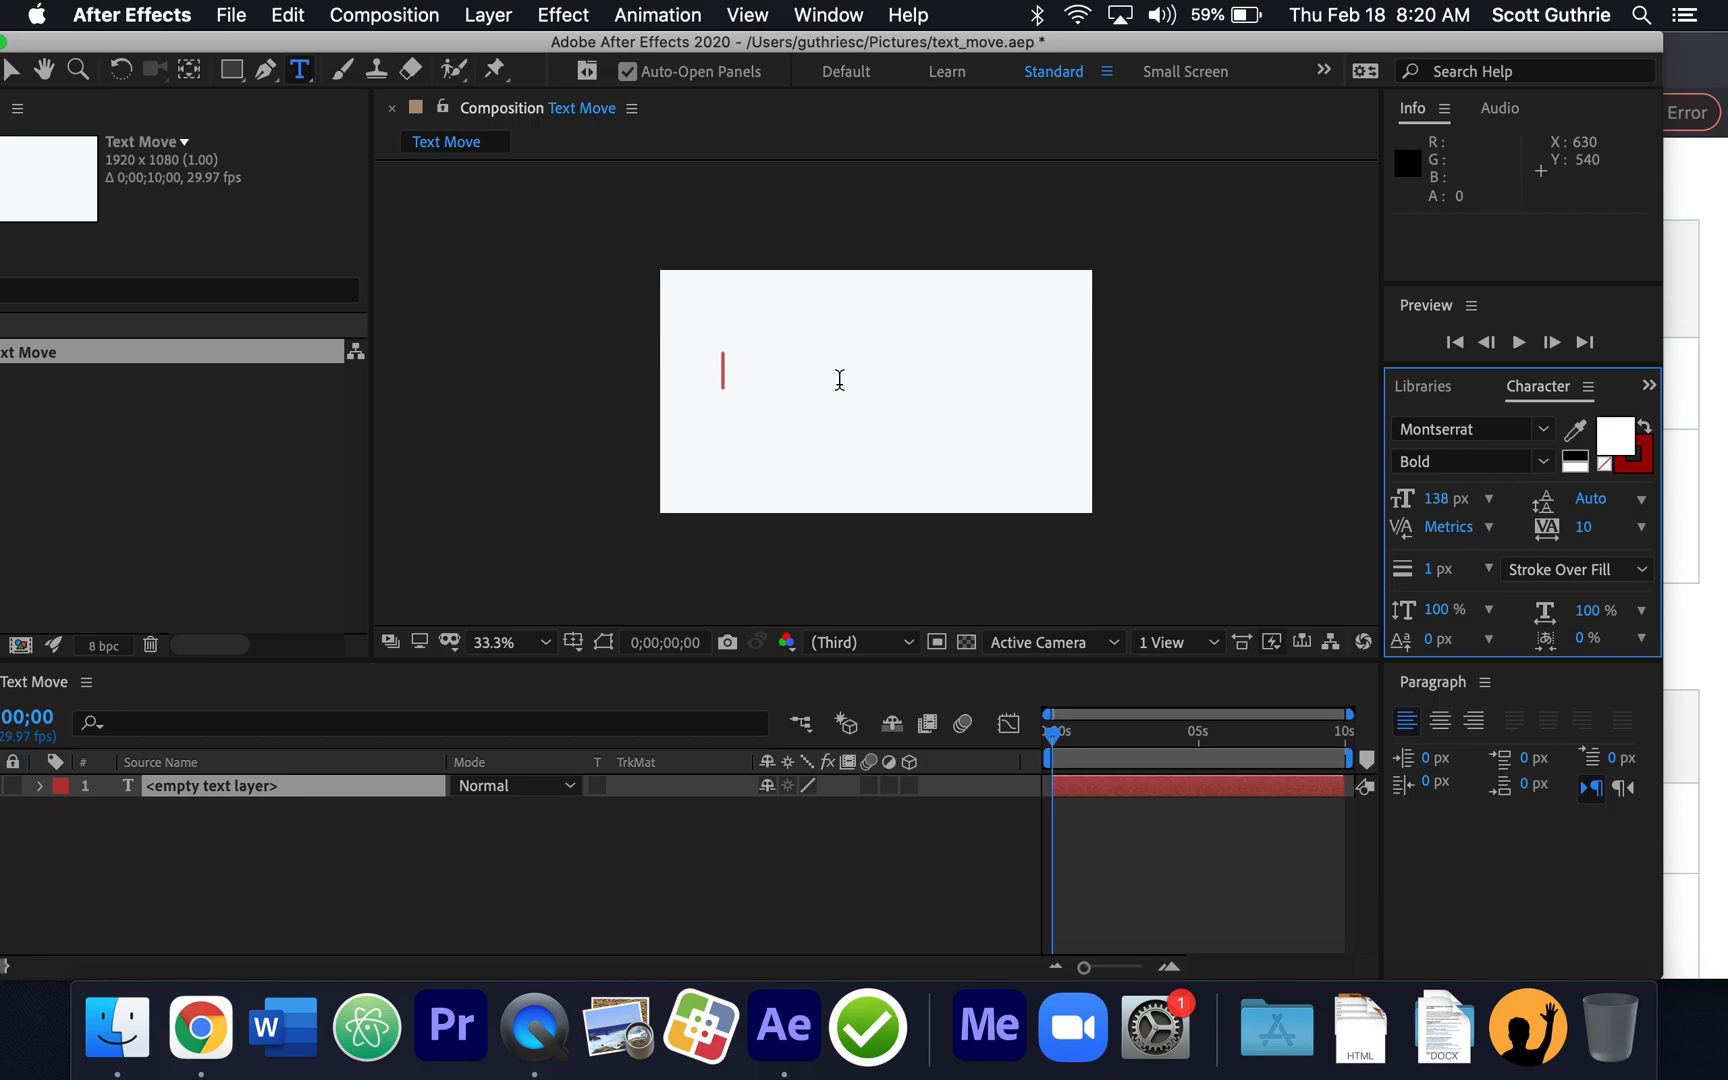
pyautogui.click(1625, 438)
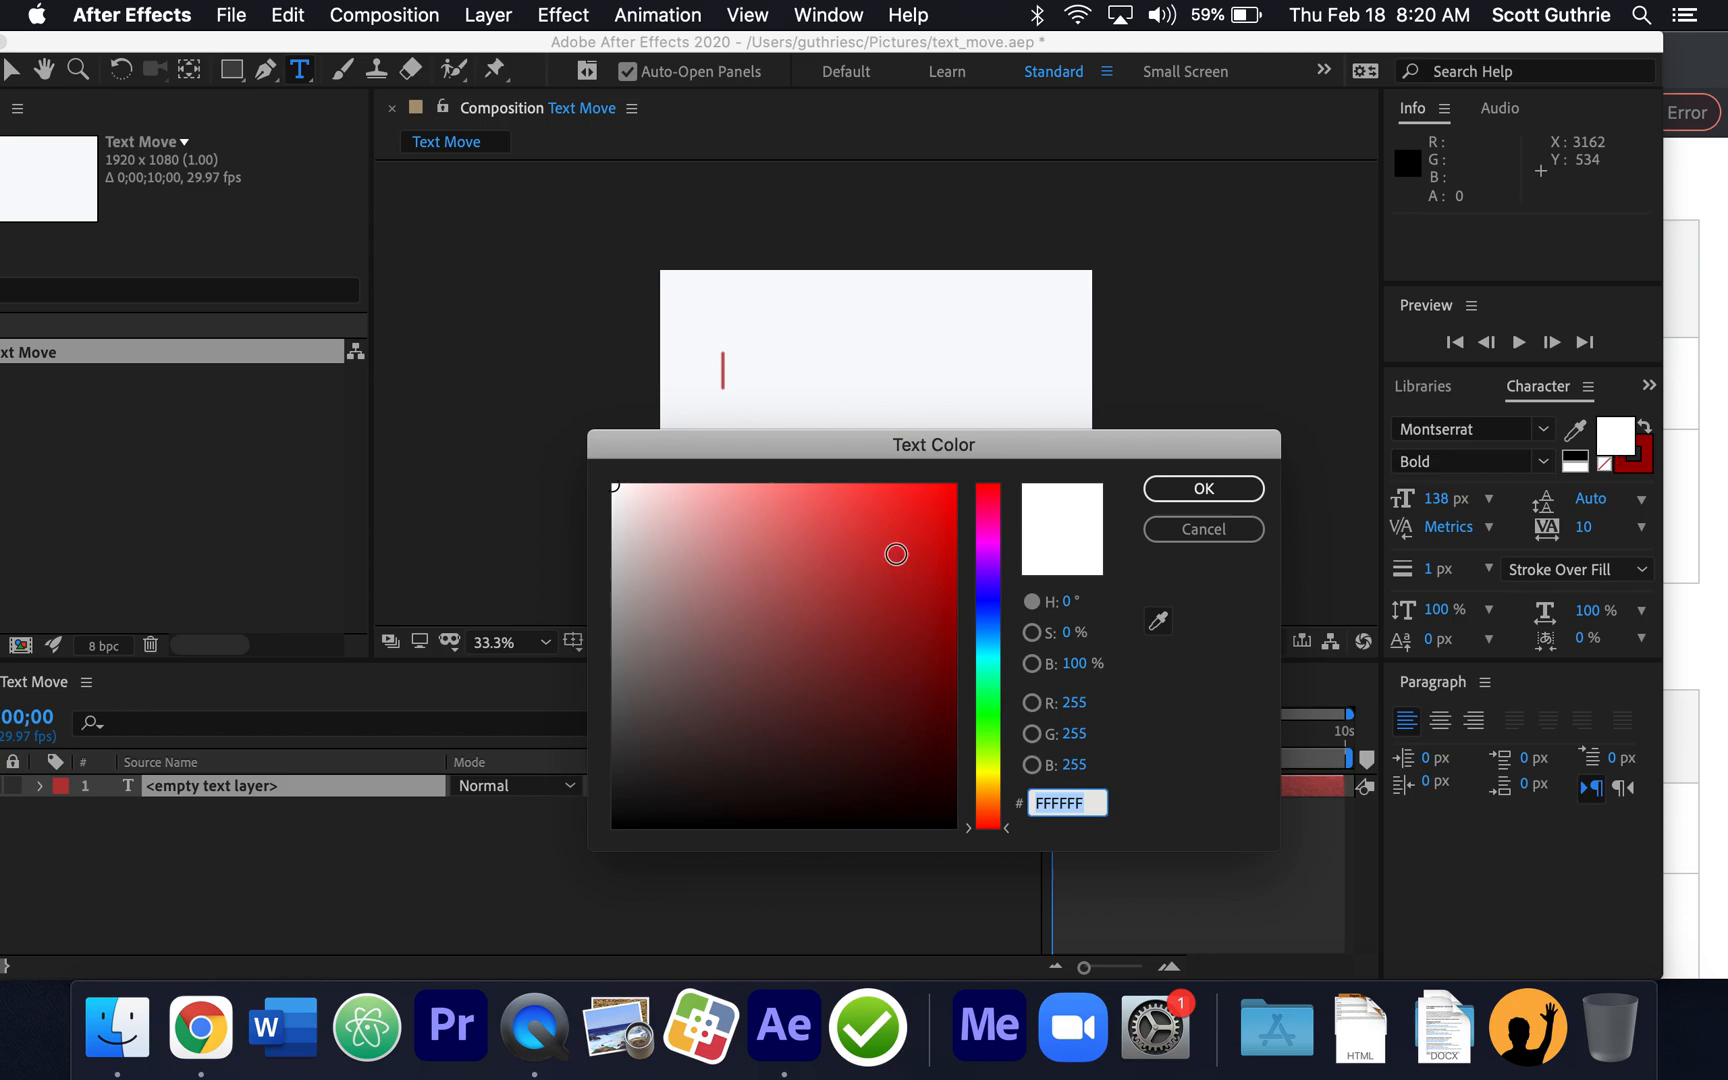
pyautogui.click(991, 589)
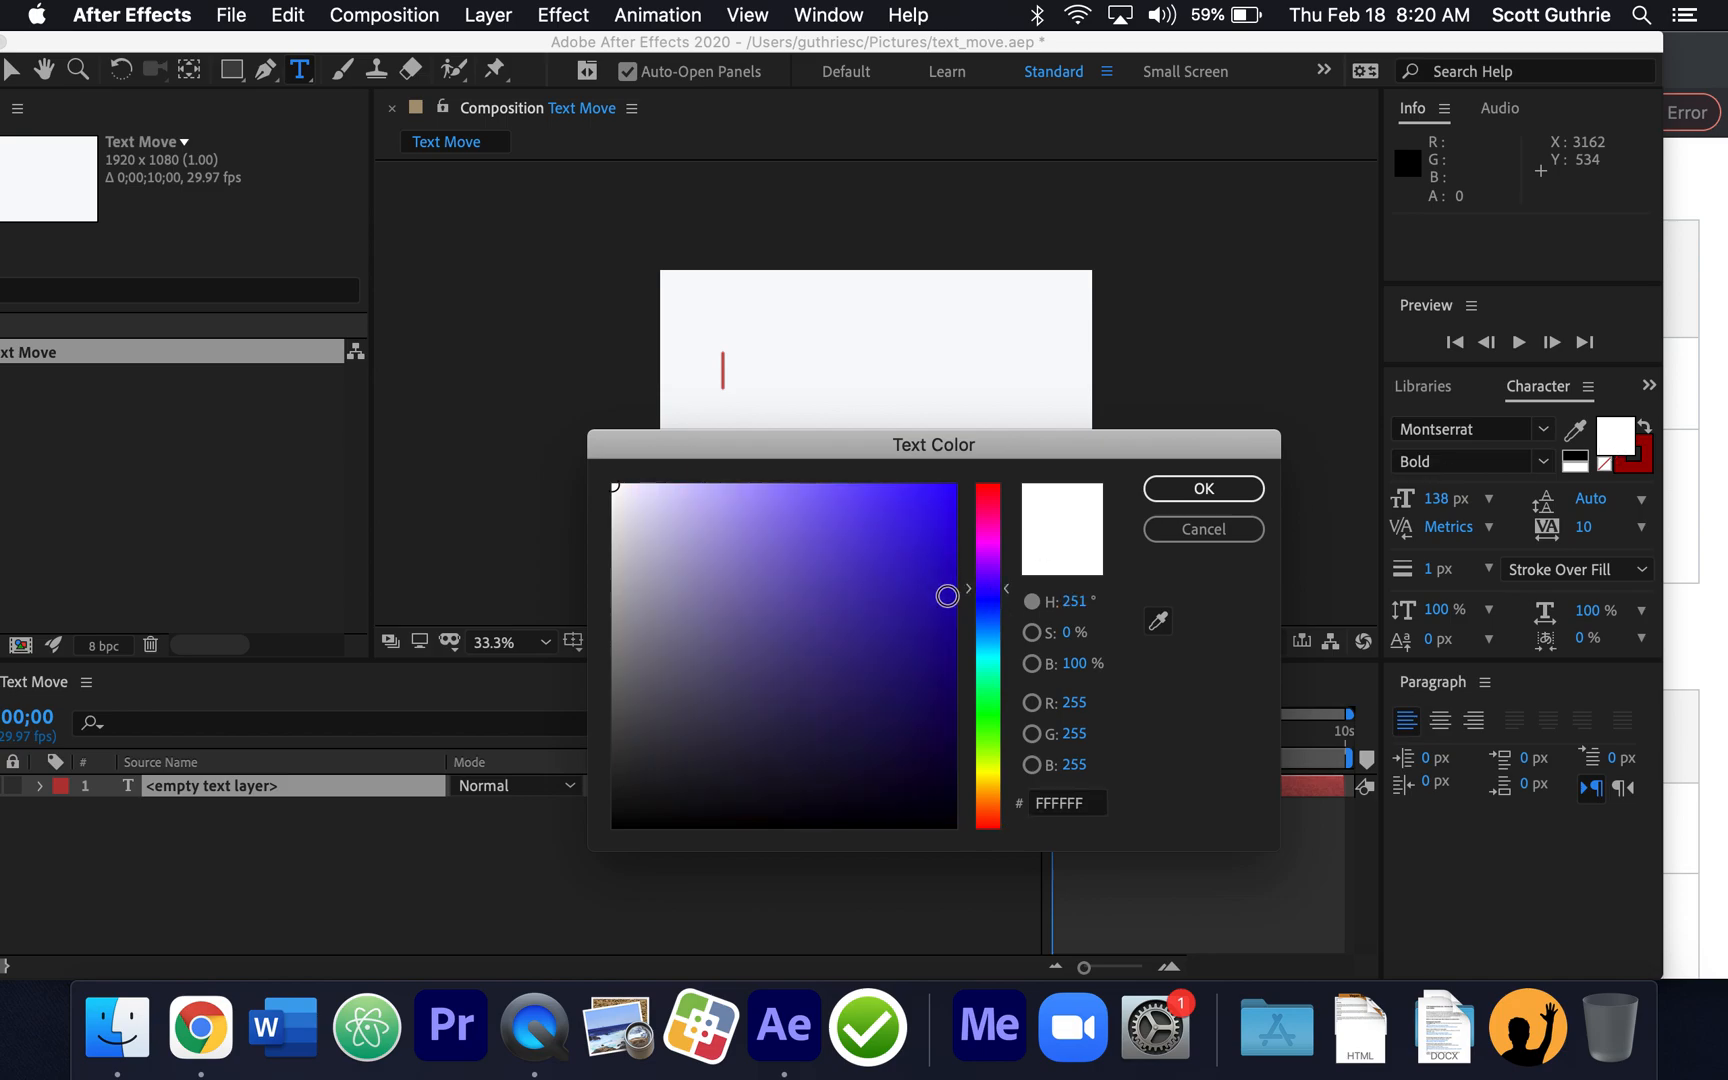
pyautogui.click(940, 612)
pyautogui.click(1190, 489)
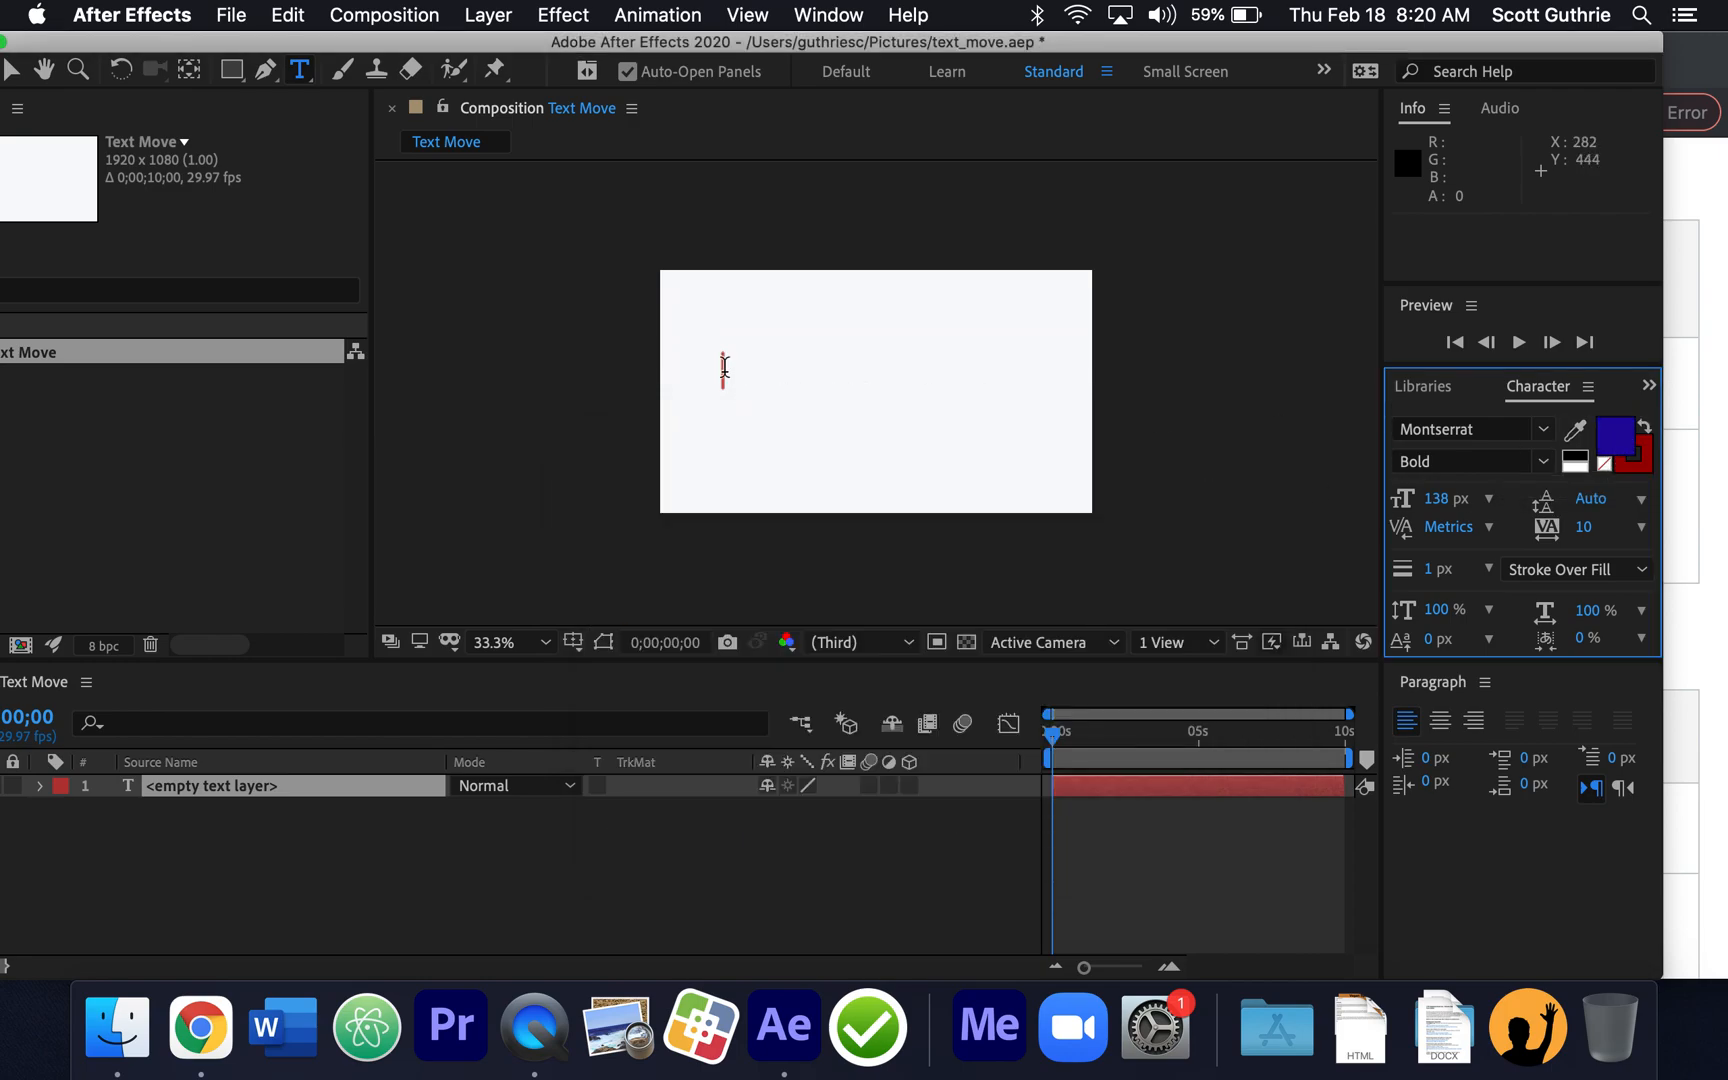
# - Enter the word "Text" in the empty text layer
pyautogui.click(733, 367)
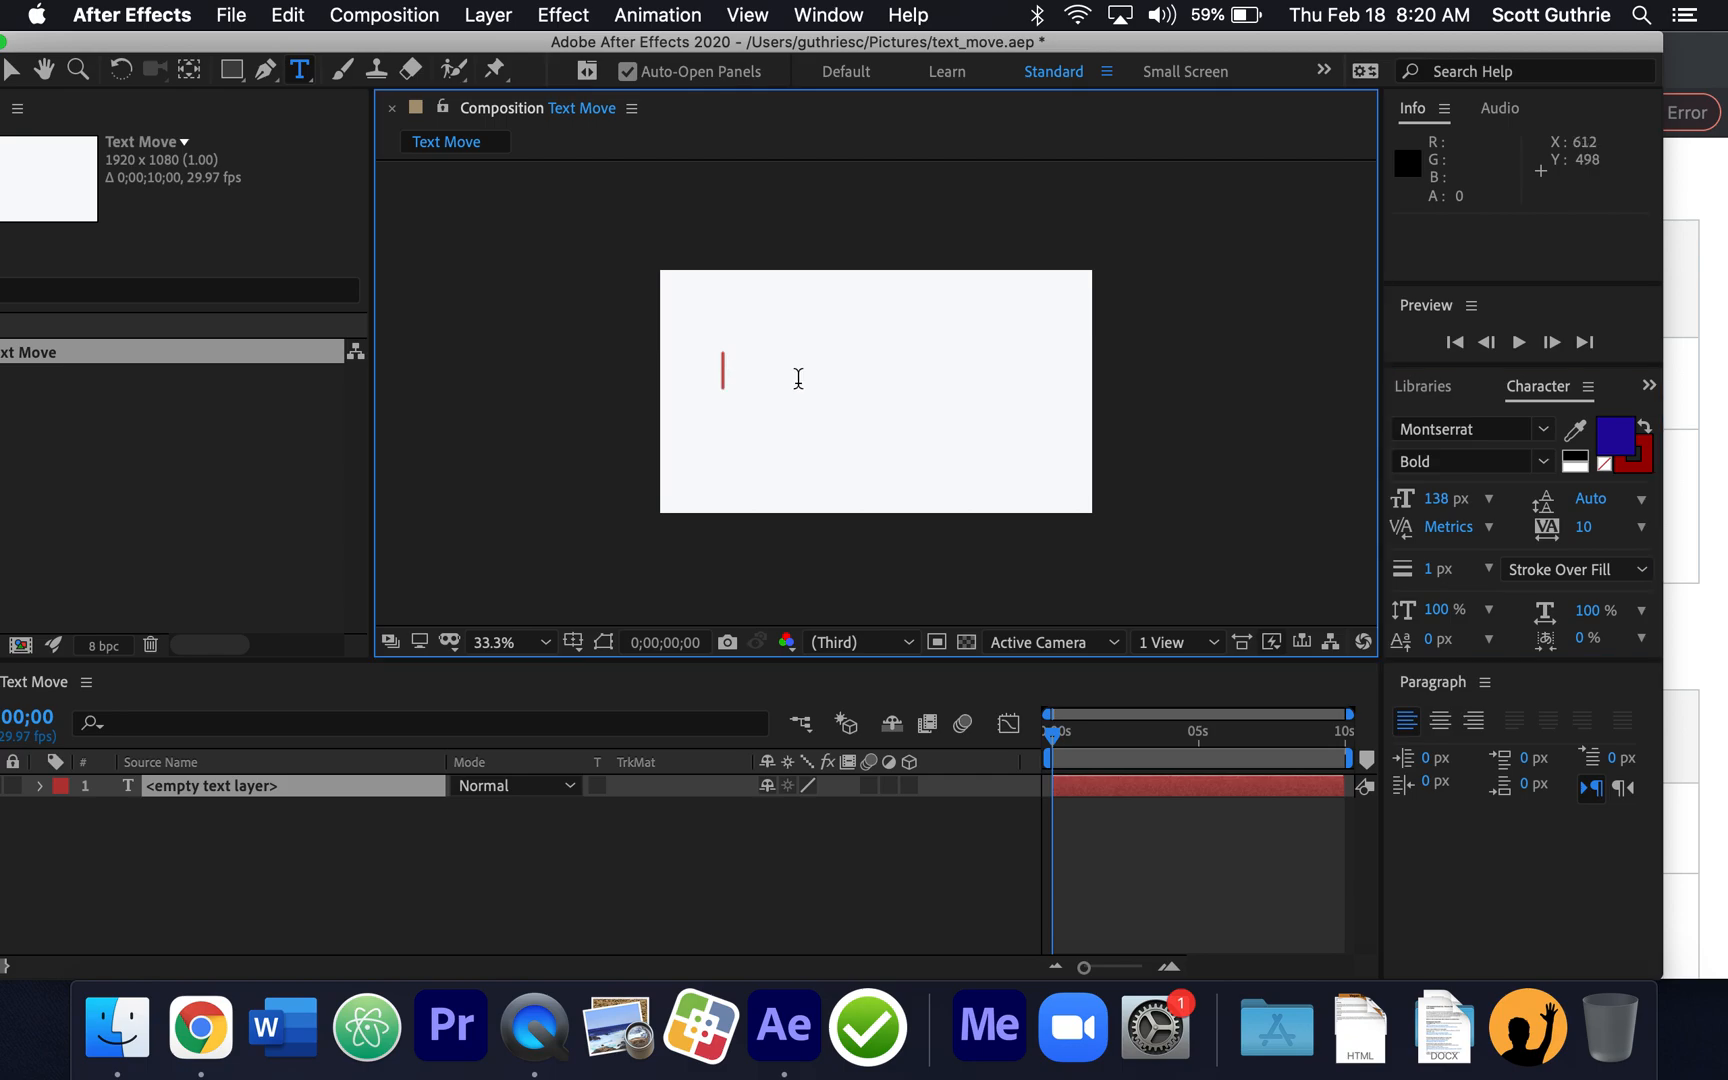
pyautogui.write('Th')
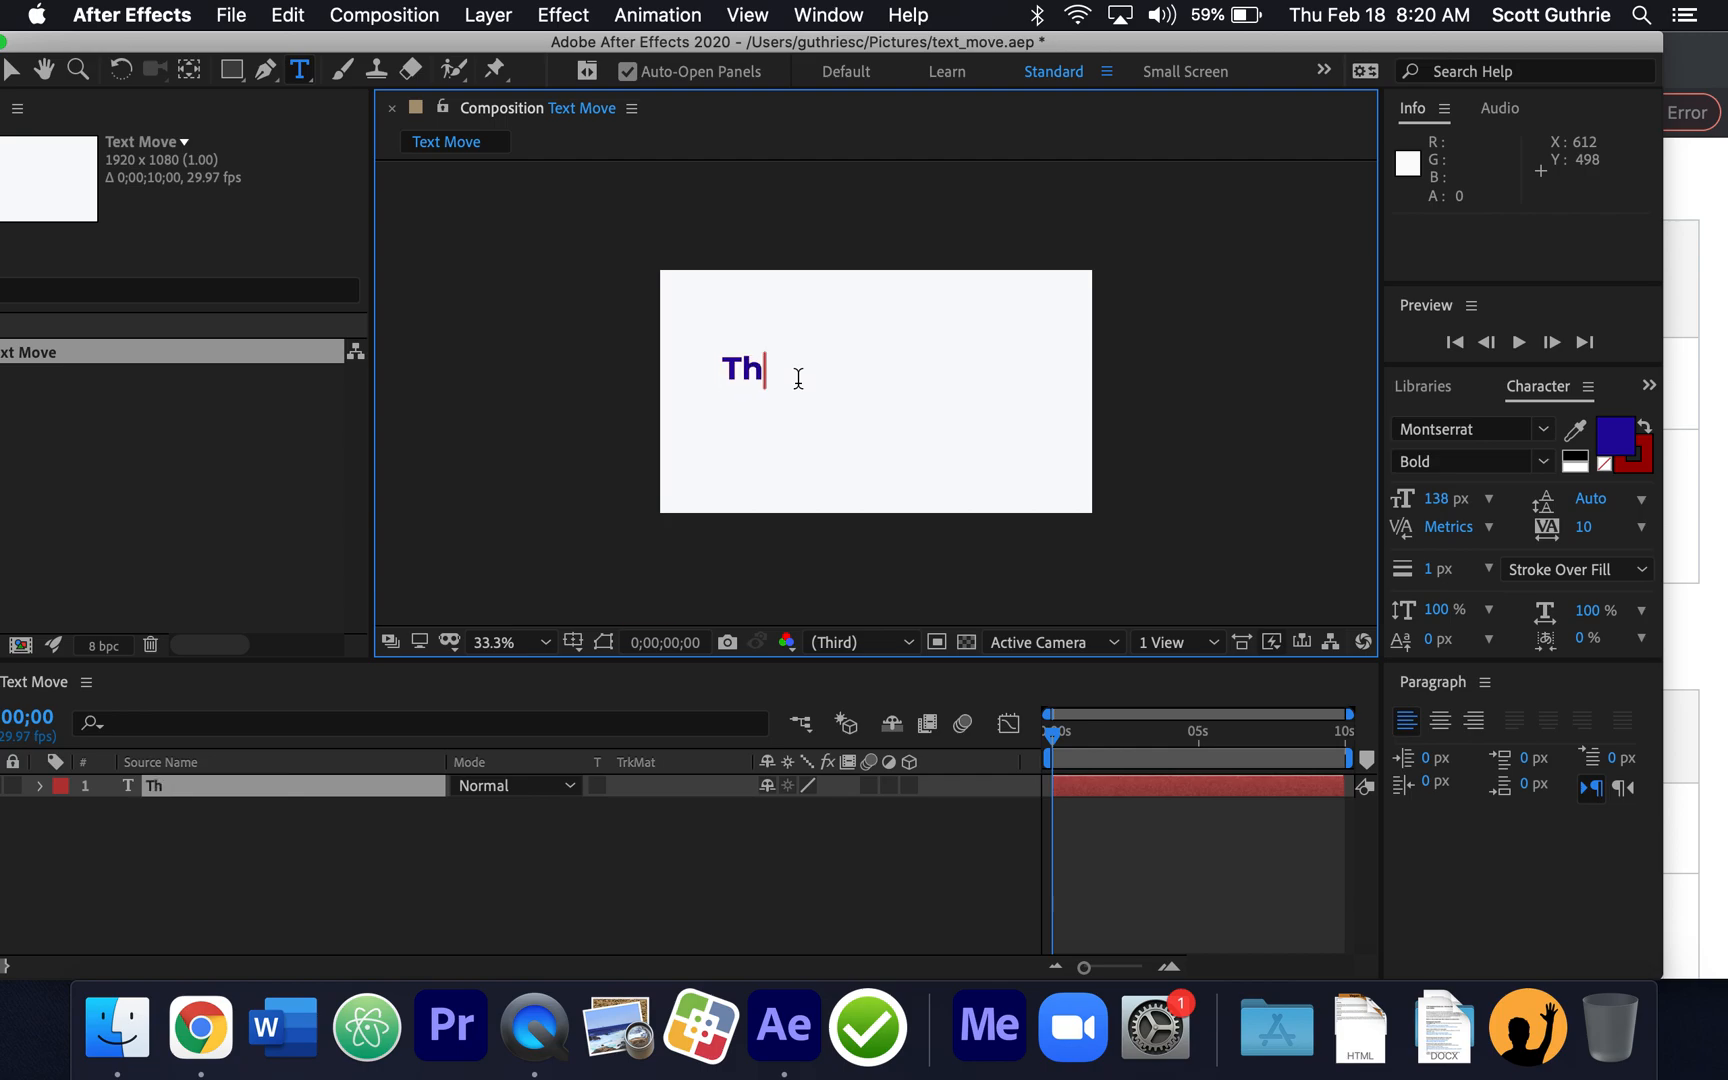
pyautogui.press('Left')
pyautogui.write('ext')
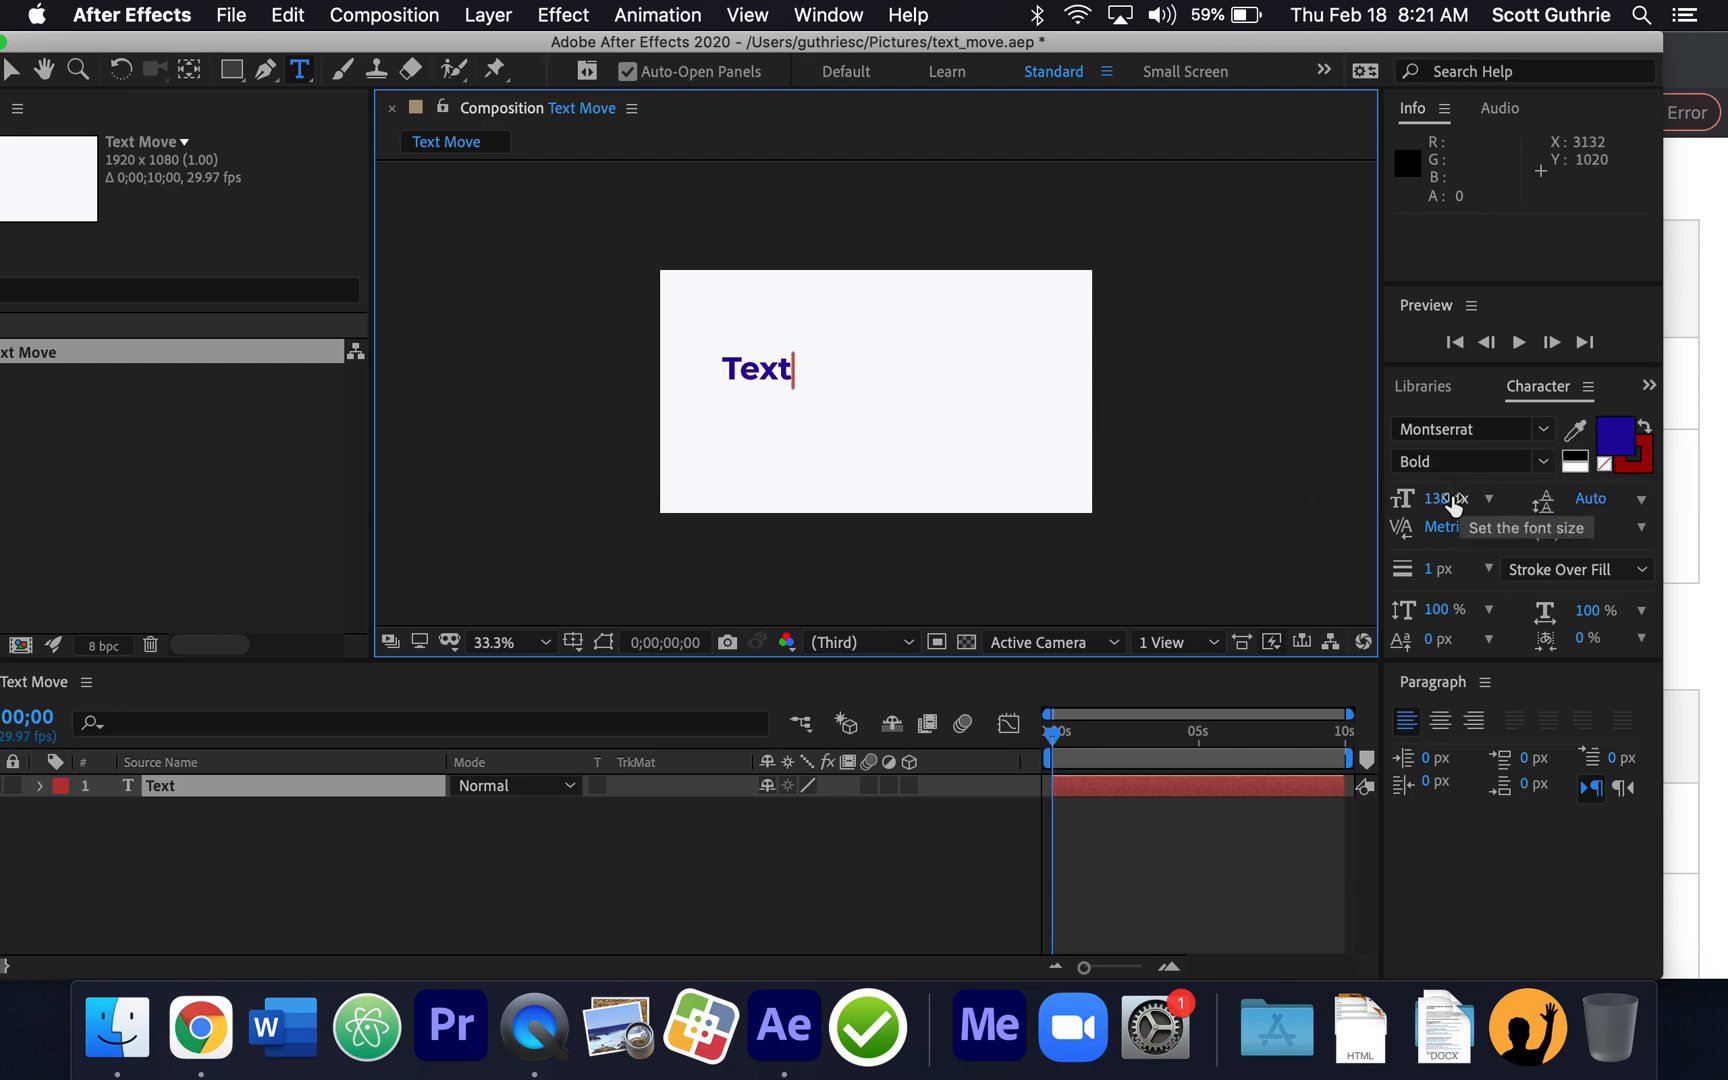
# - Select the whole word in the composition and set its font size to 198 px
pyautogui.moveTo(886, 42); pyautogui.dragTo(917, 42)
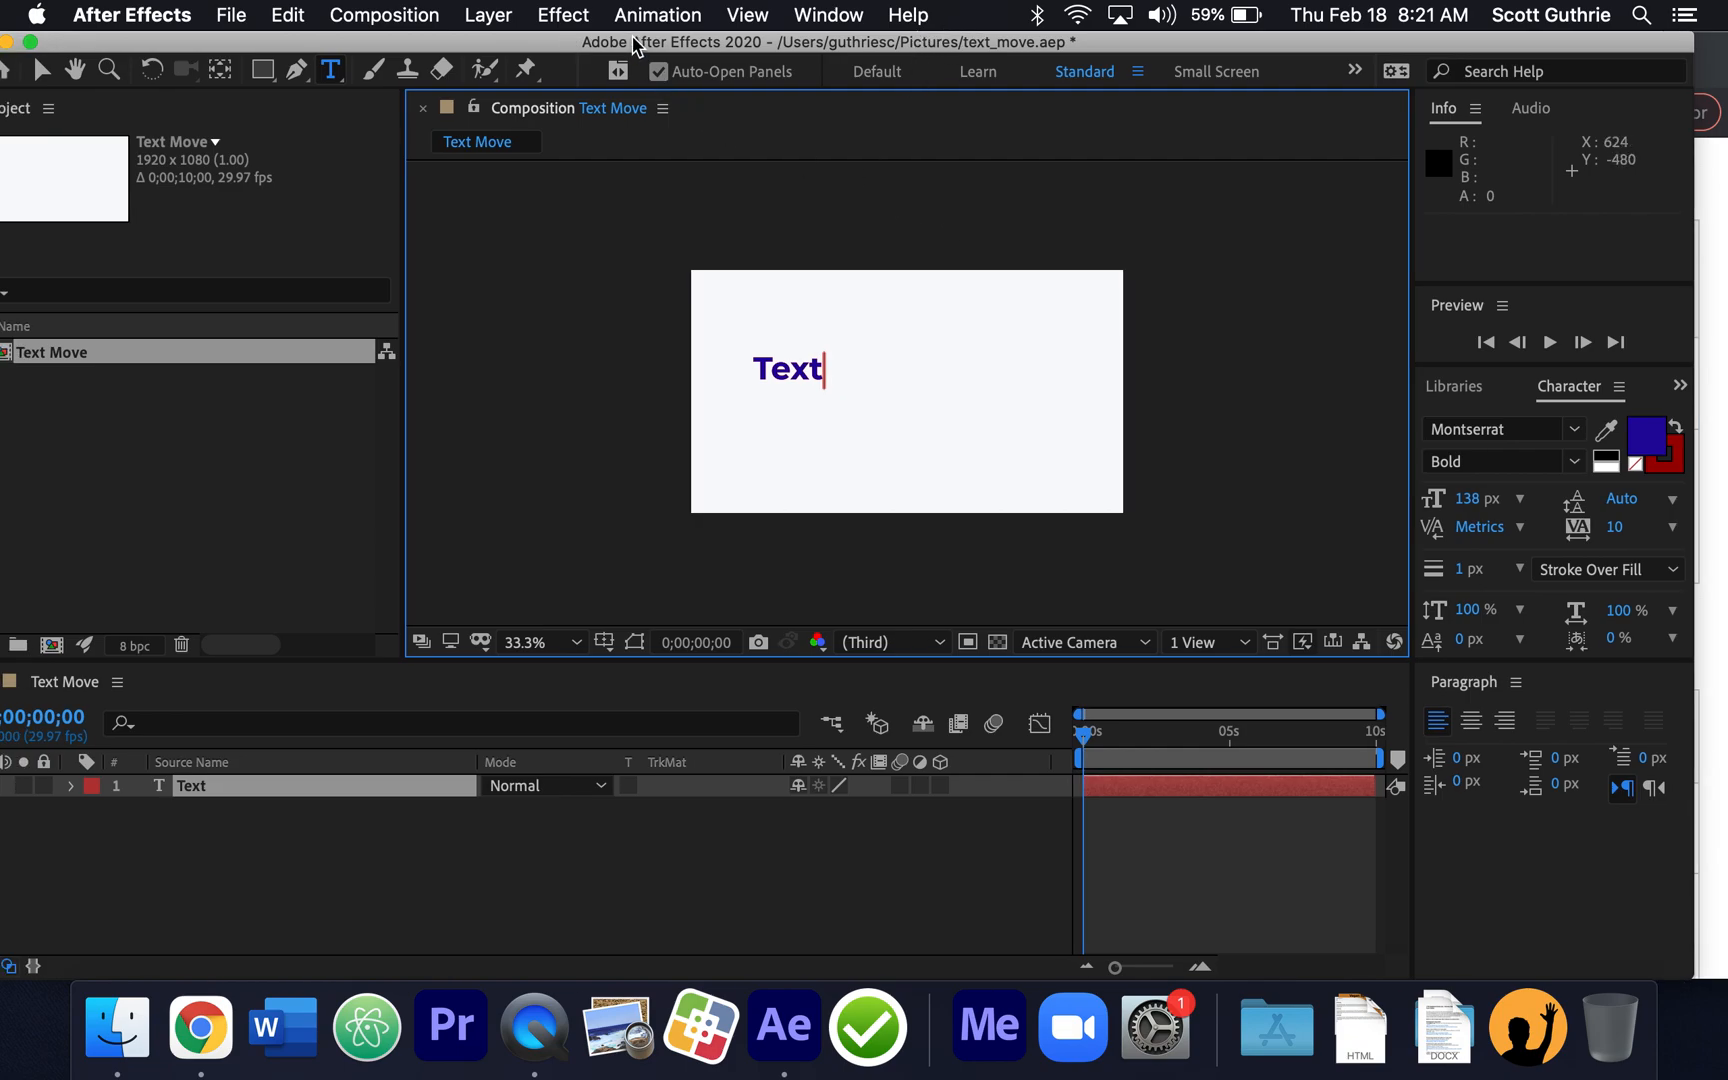
pyautogui.moveTo(632, 44); pyautogui.dragTo(710, 42)
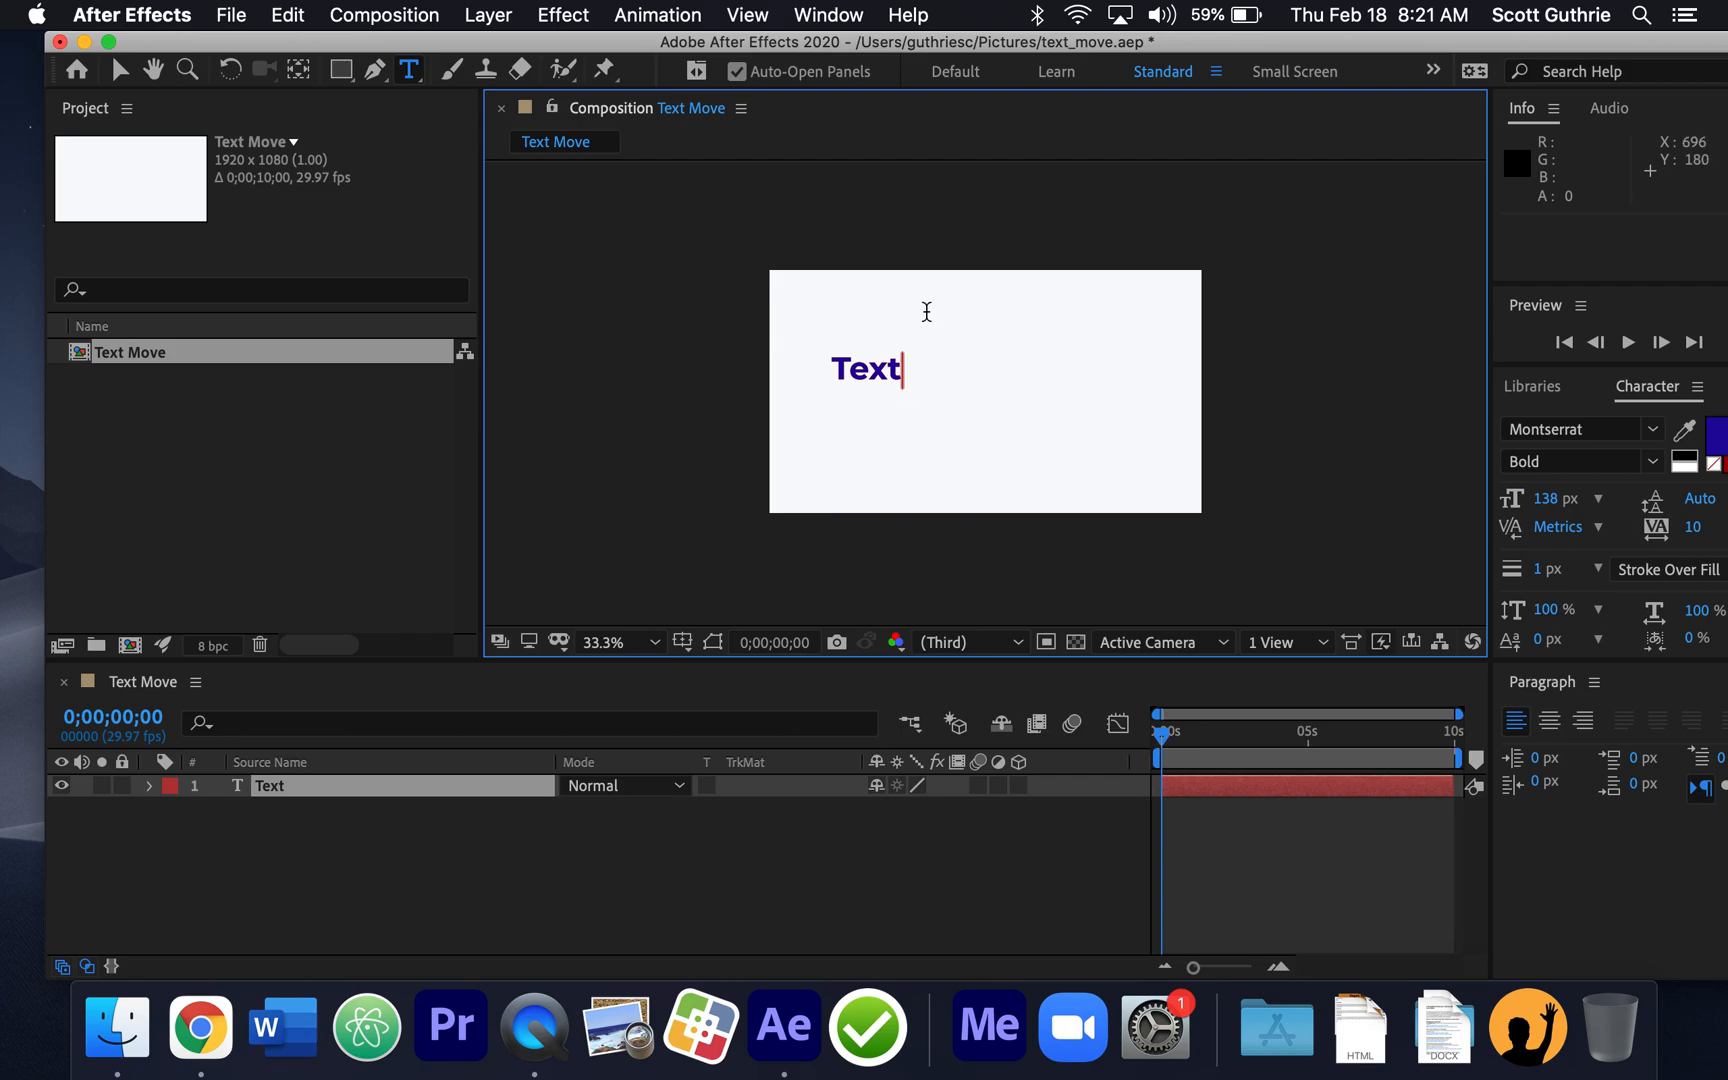
pyautogui.moveTo(903, 370); pyautogui.dragTo(810, 374)
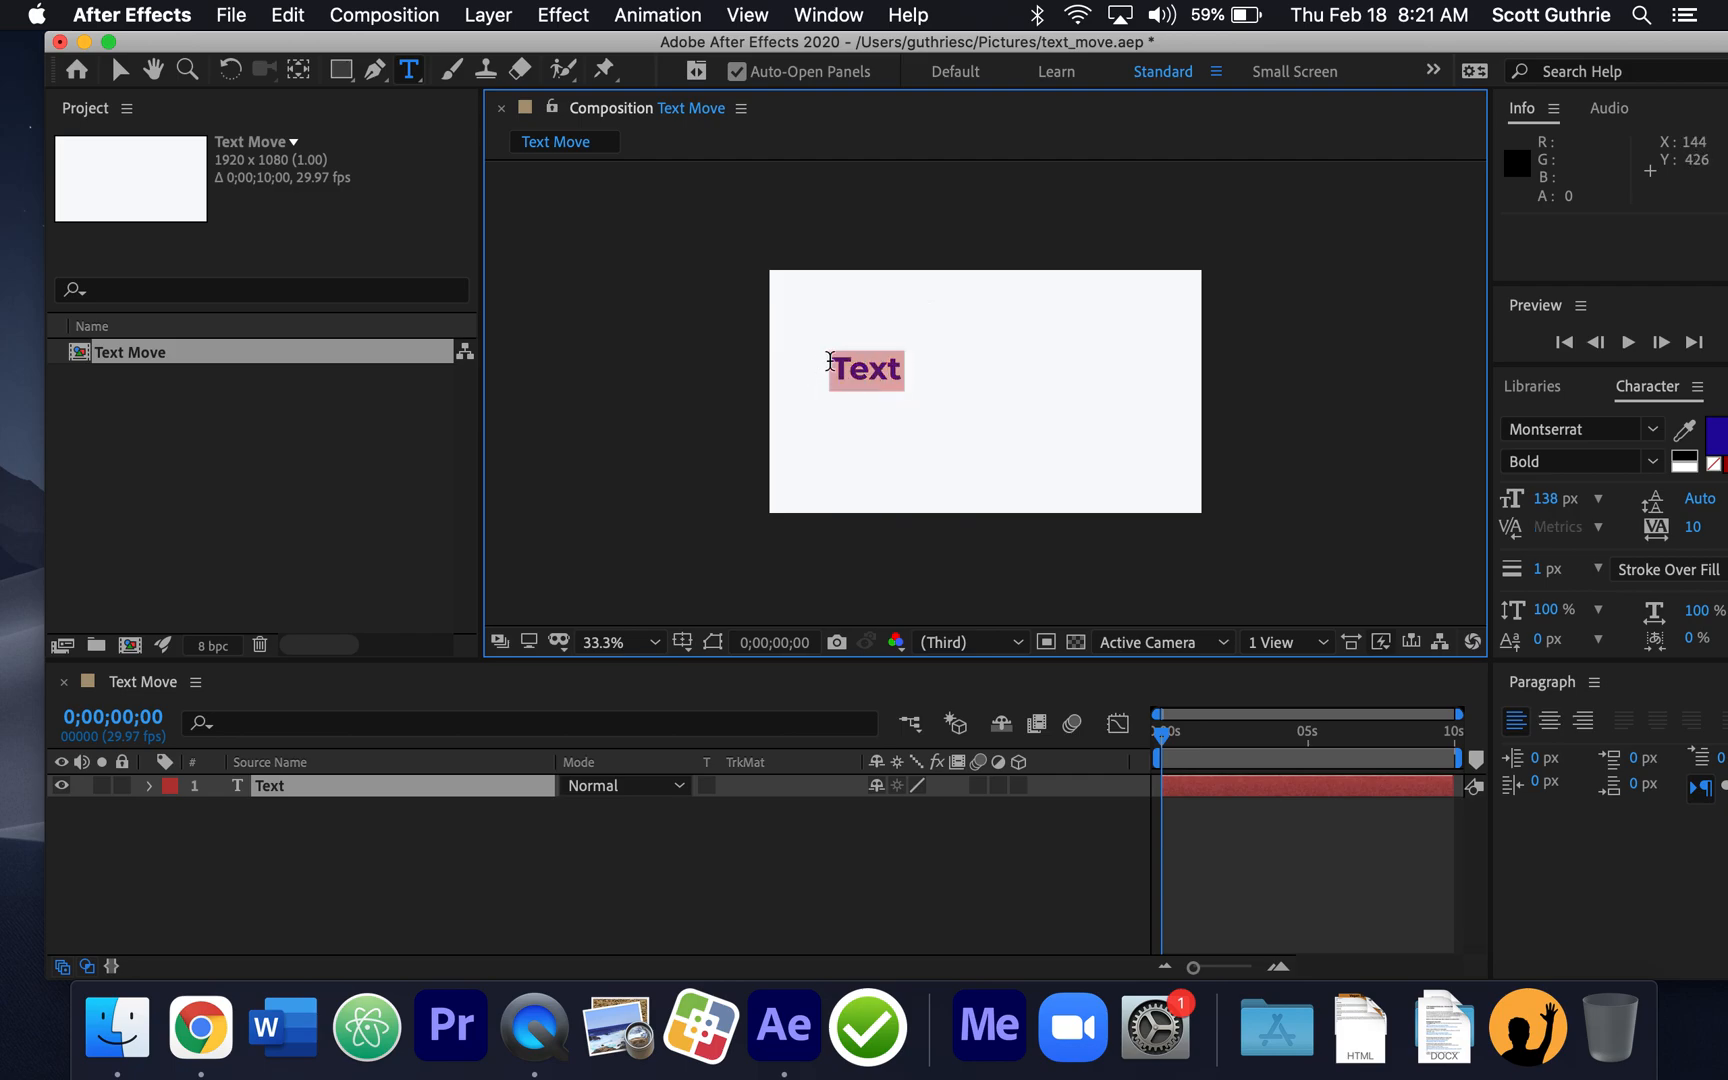
pyautogui.moveTo(1545, 498); pyautogui.dragTo(1622, 484)
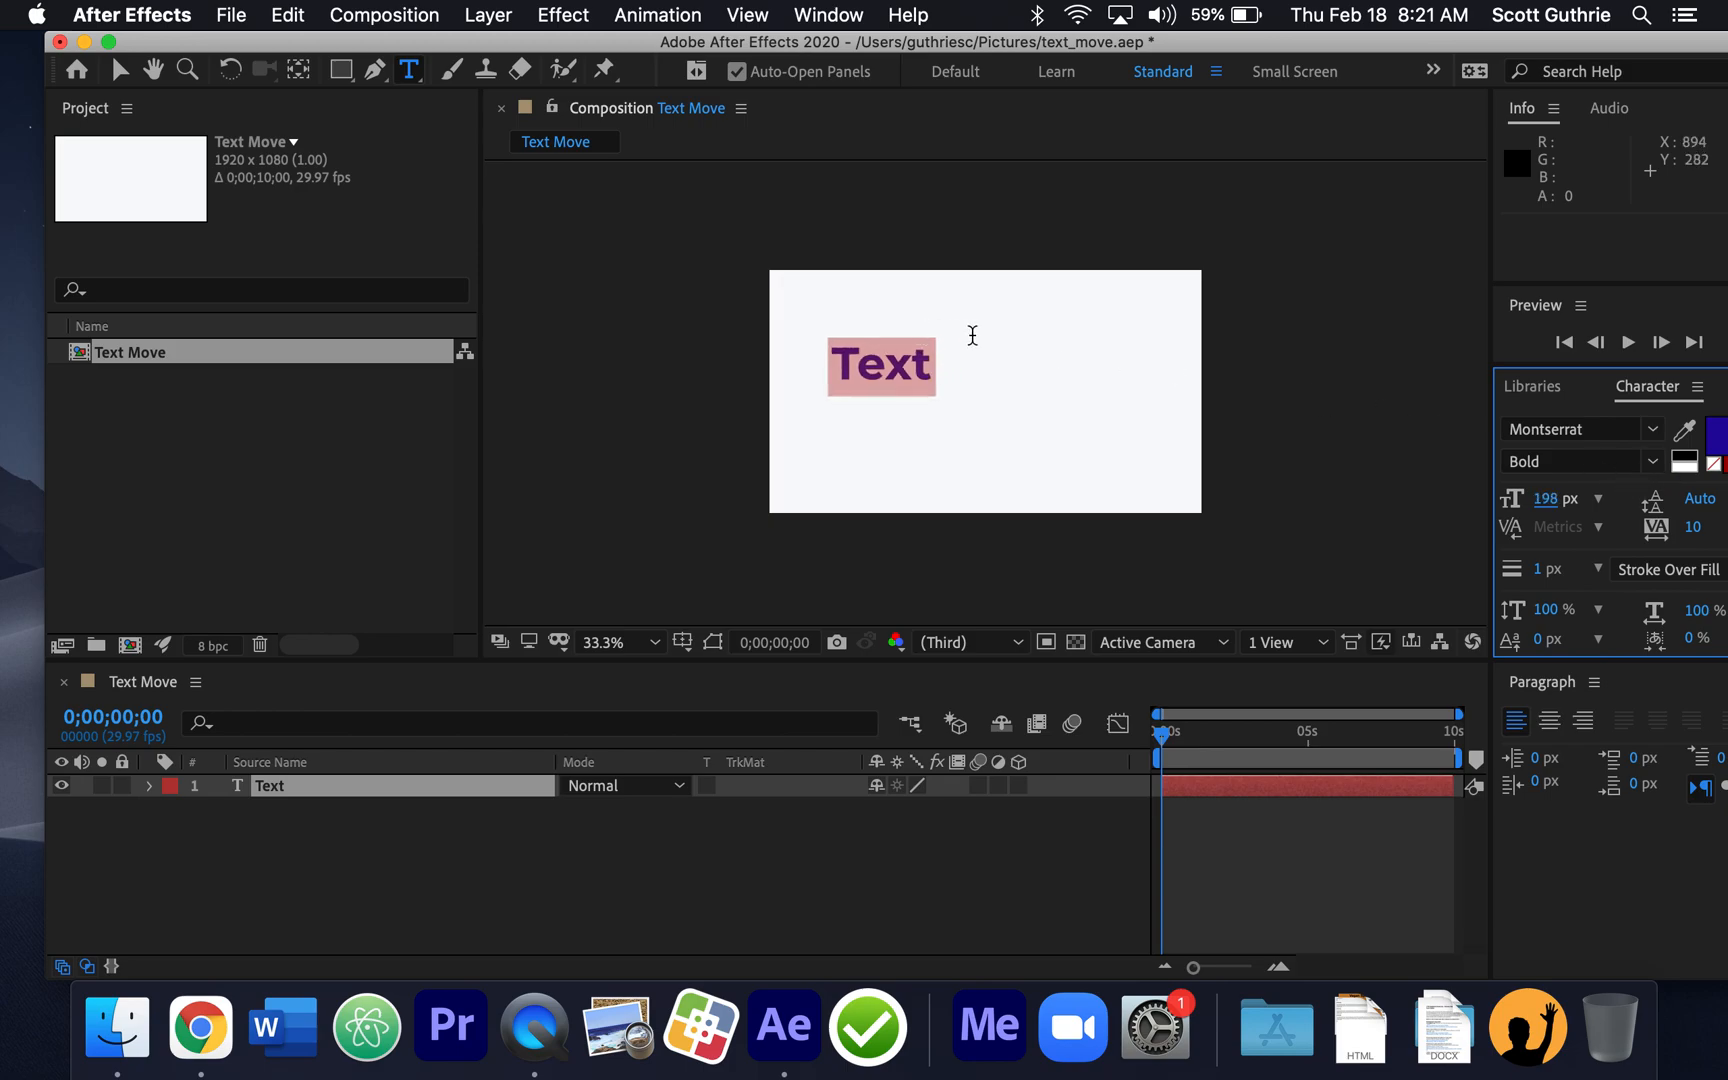
pyautogui.click(974, 348)
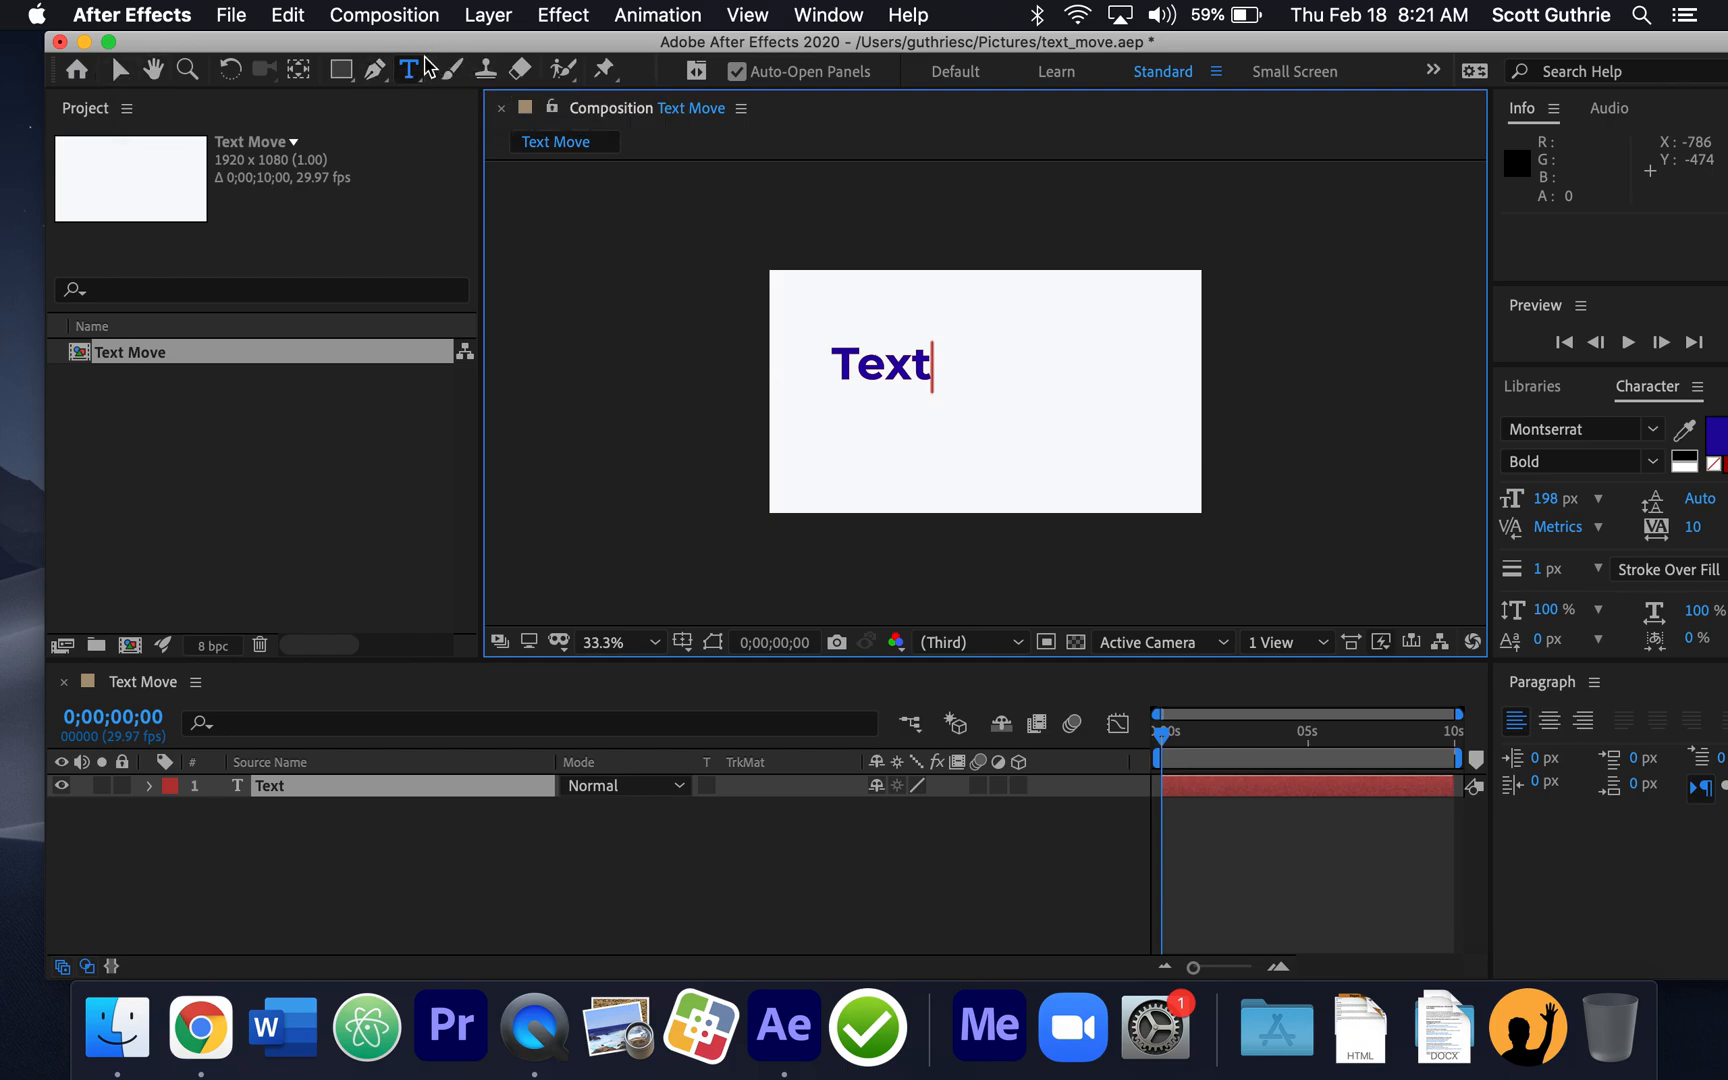
# - Select the text layer as an object and set its font size to 373 px
pyautogui.click(121, 70)
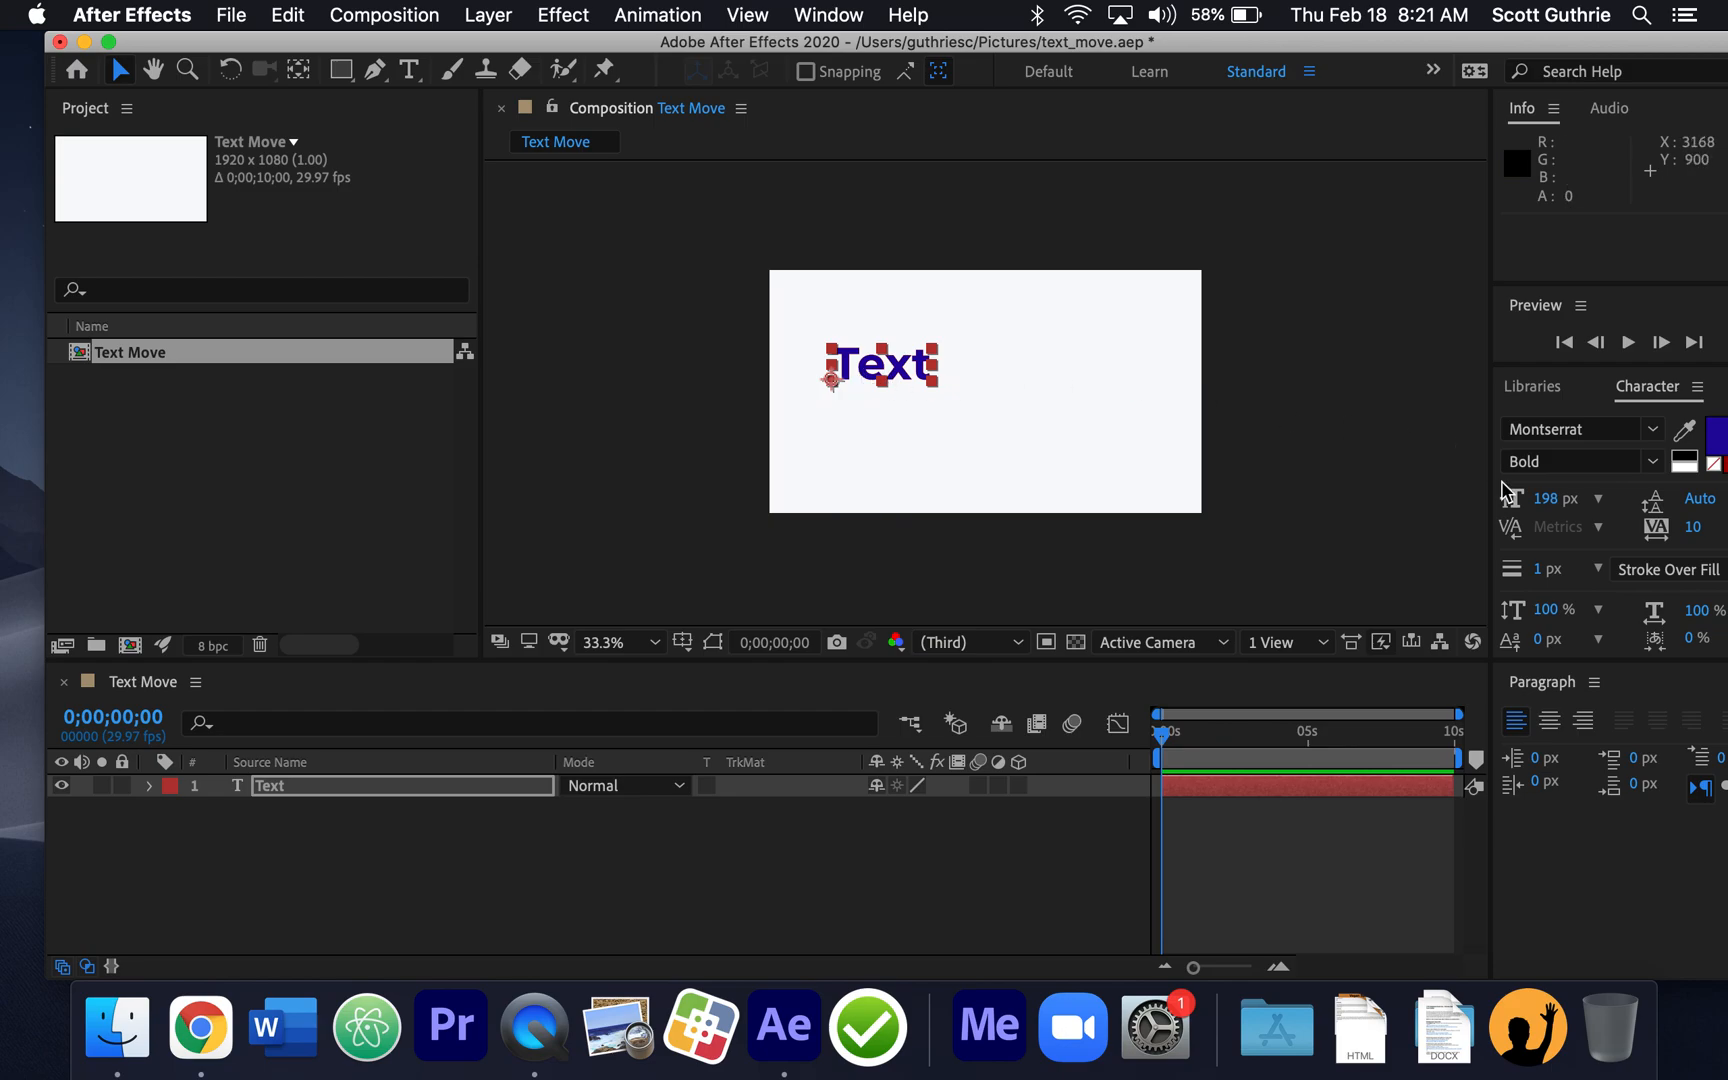
pyautogui.moveTo(1563, 497); pyautogui.dragTo(1722, 488)
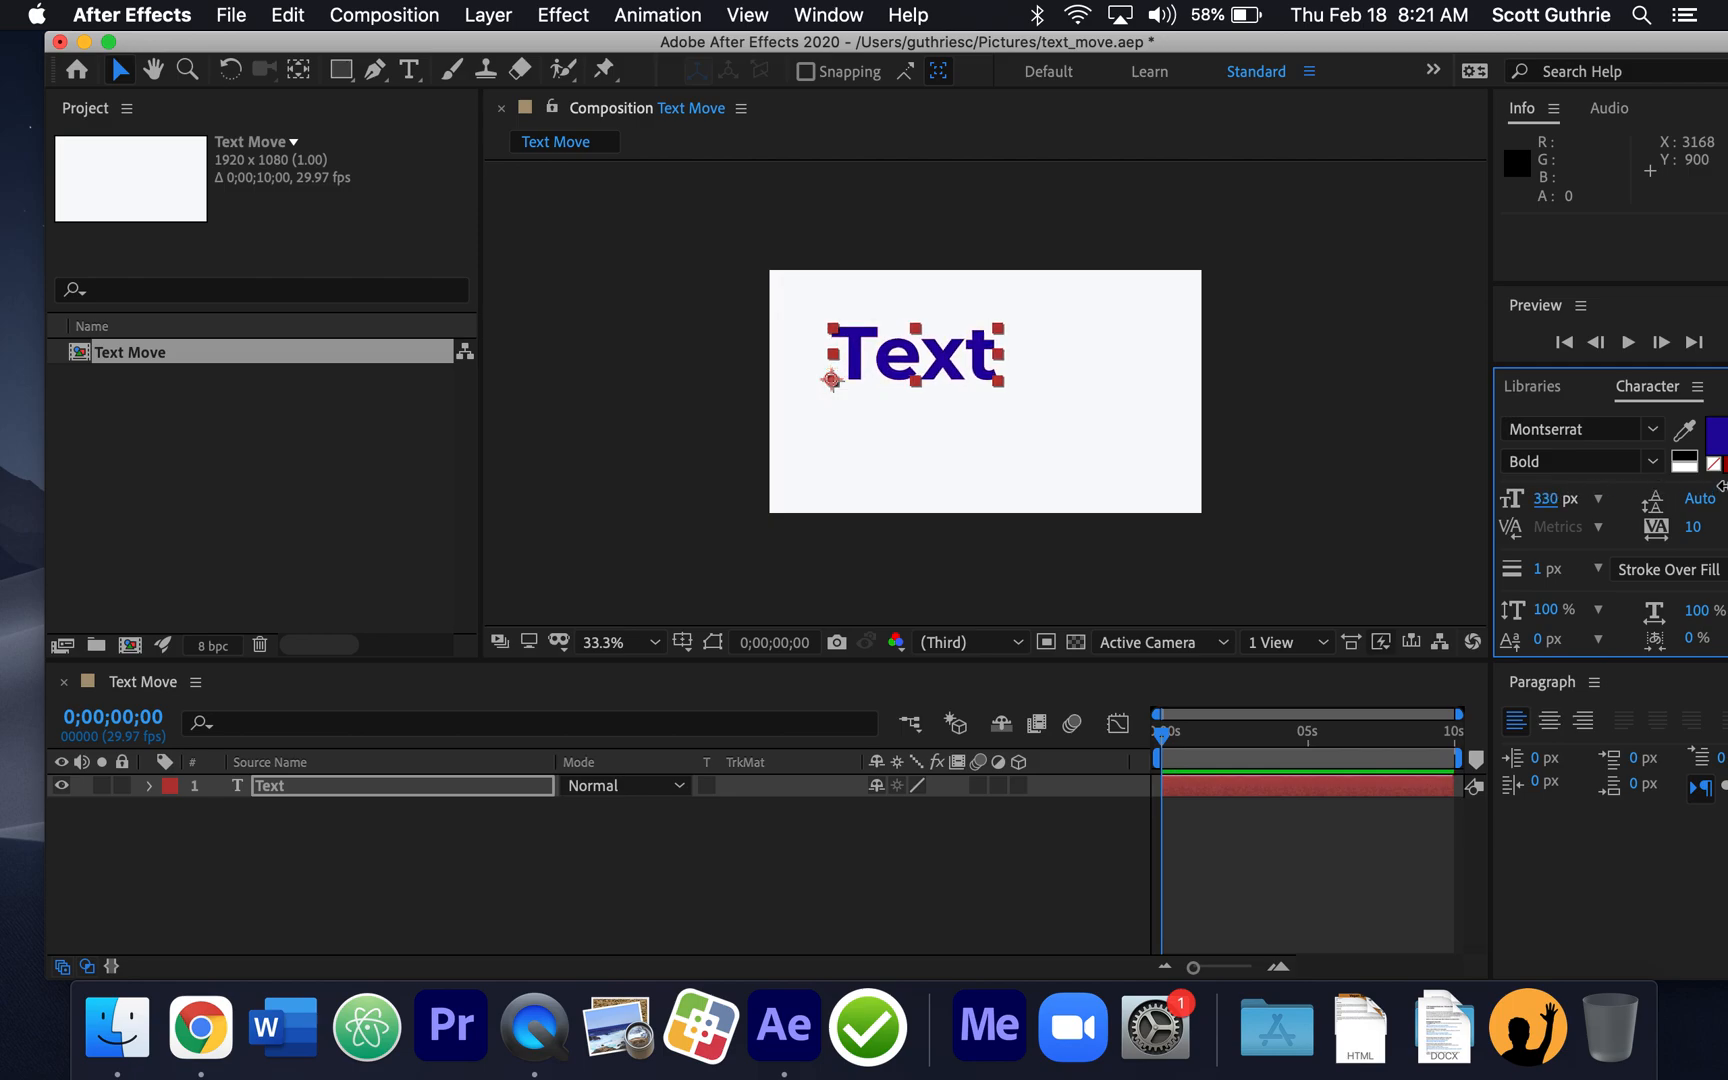
pyautogui.moveTo(1542, 500); pyautogui.dragTo(1601, 496)
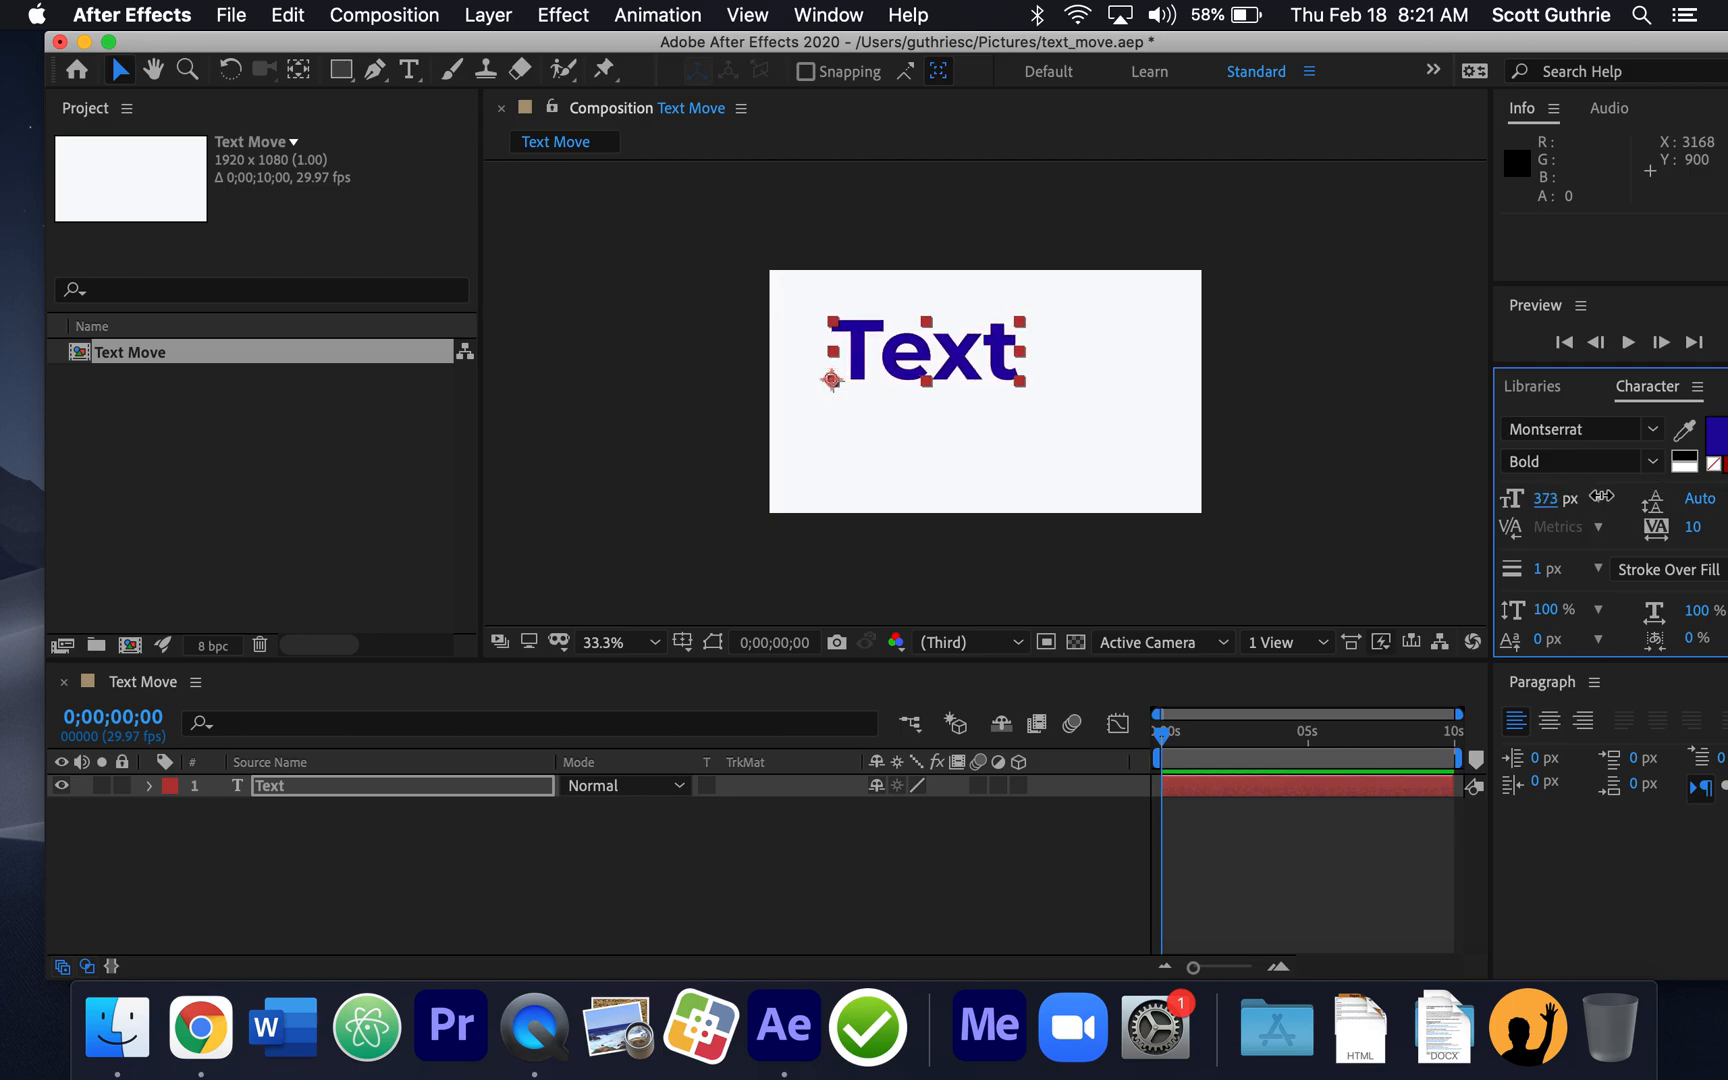
# - View the composition at 100% and move the text layer to about position 524, 596, near the middle of the frame
pyautogui.moveTo(905, 345)
pyautogui.mouseDown()
pyautogui.moveTo(975, 372)
pyautogui.moveTo(850, 385)
pyautogui.moveTo(905, 368)
pyautogui.mouseUp()
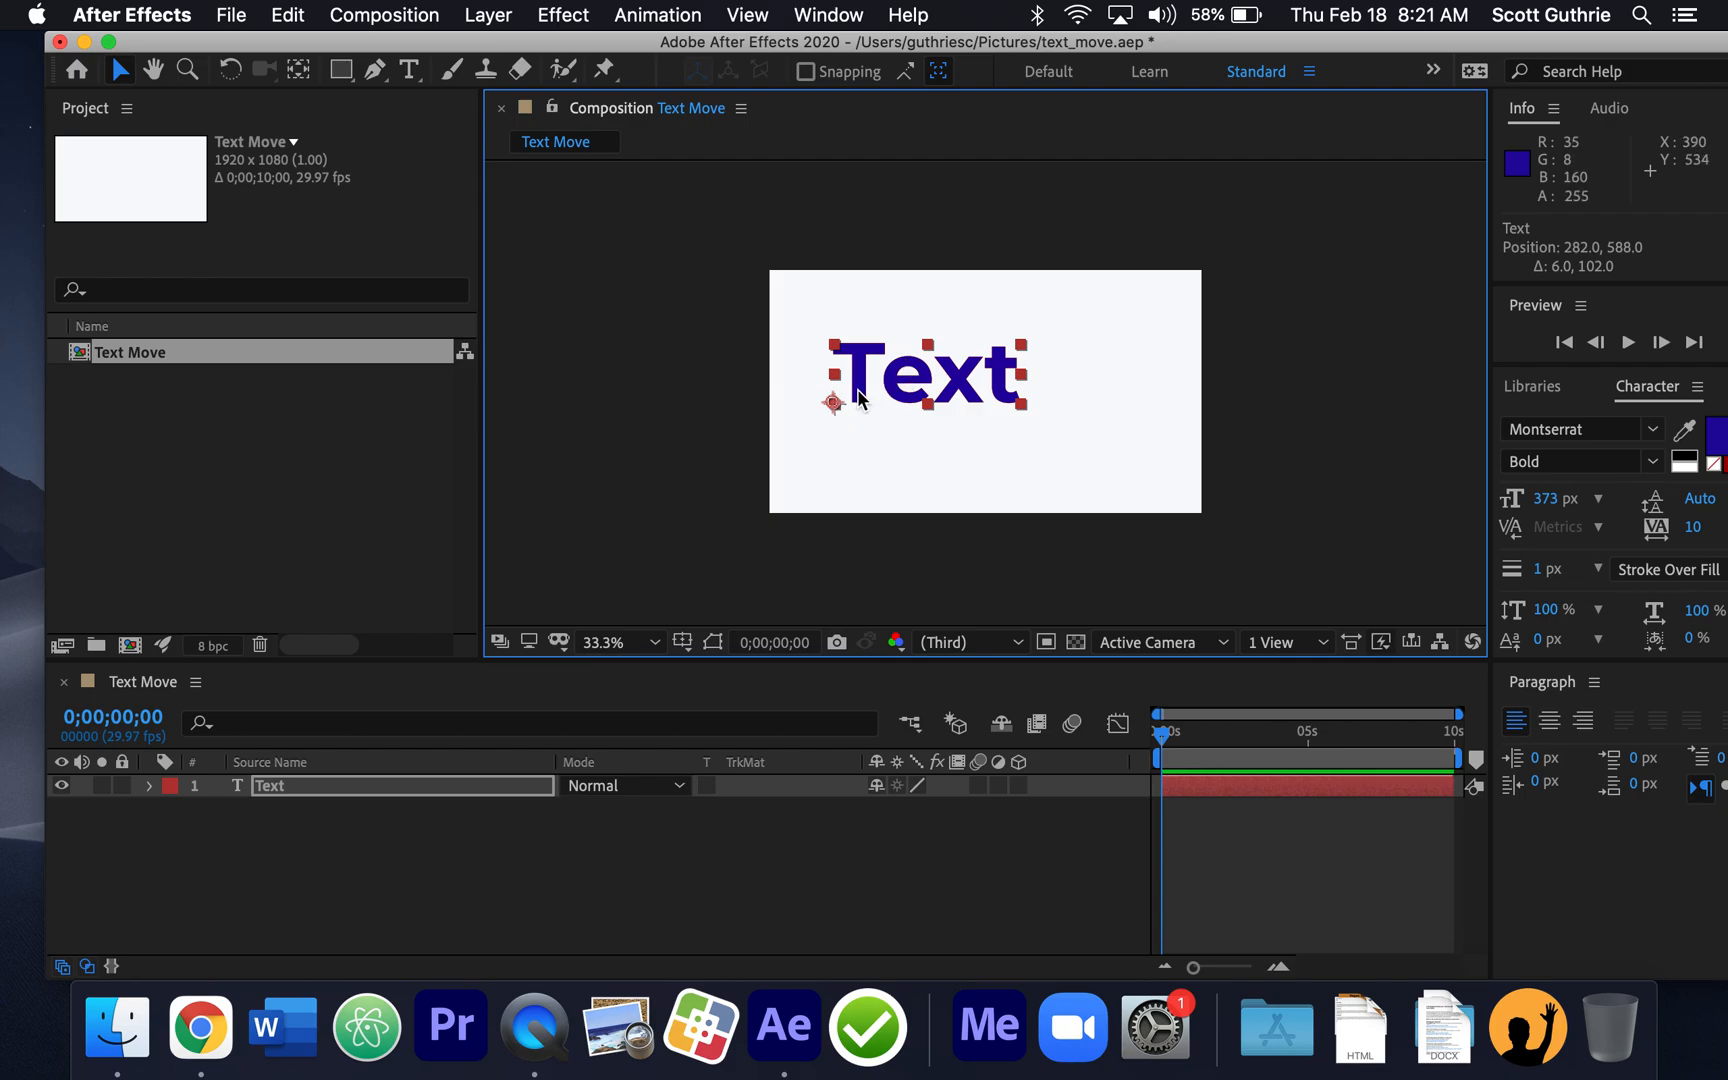
pyautogui.click(656, 646)
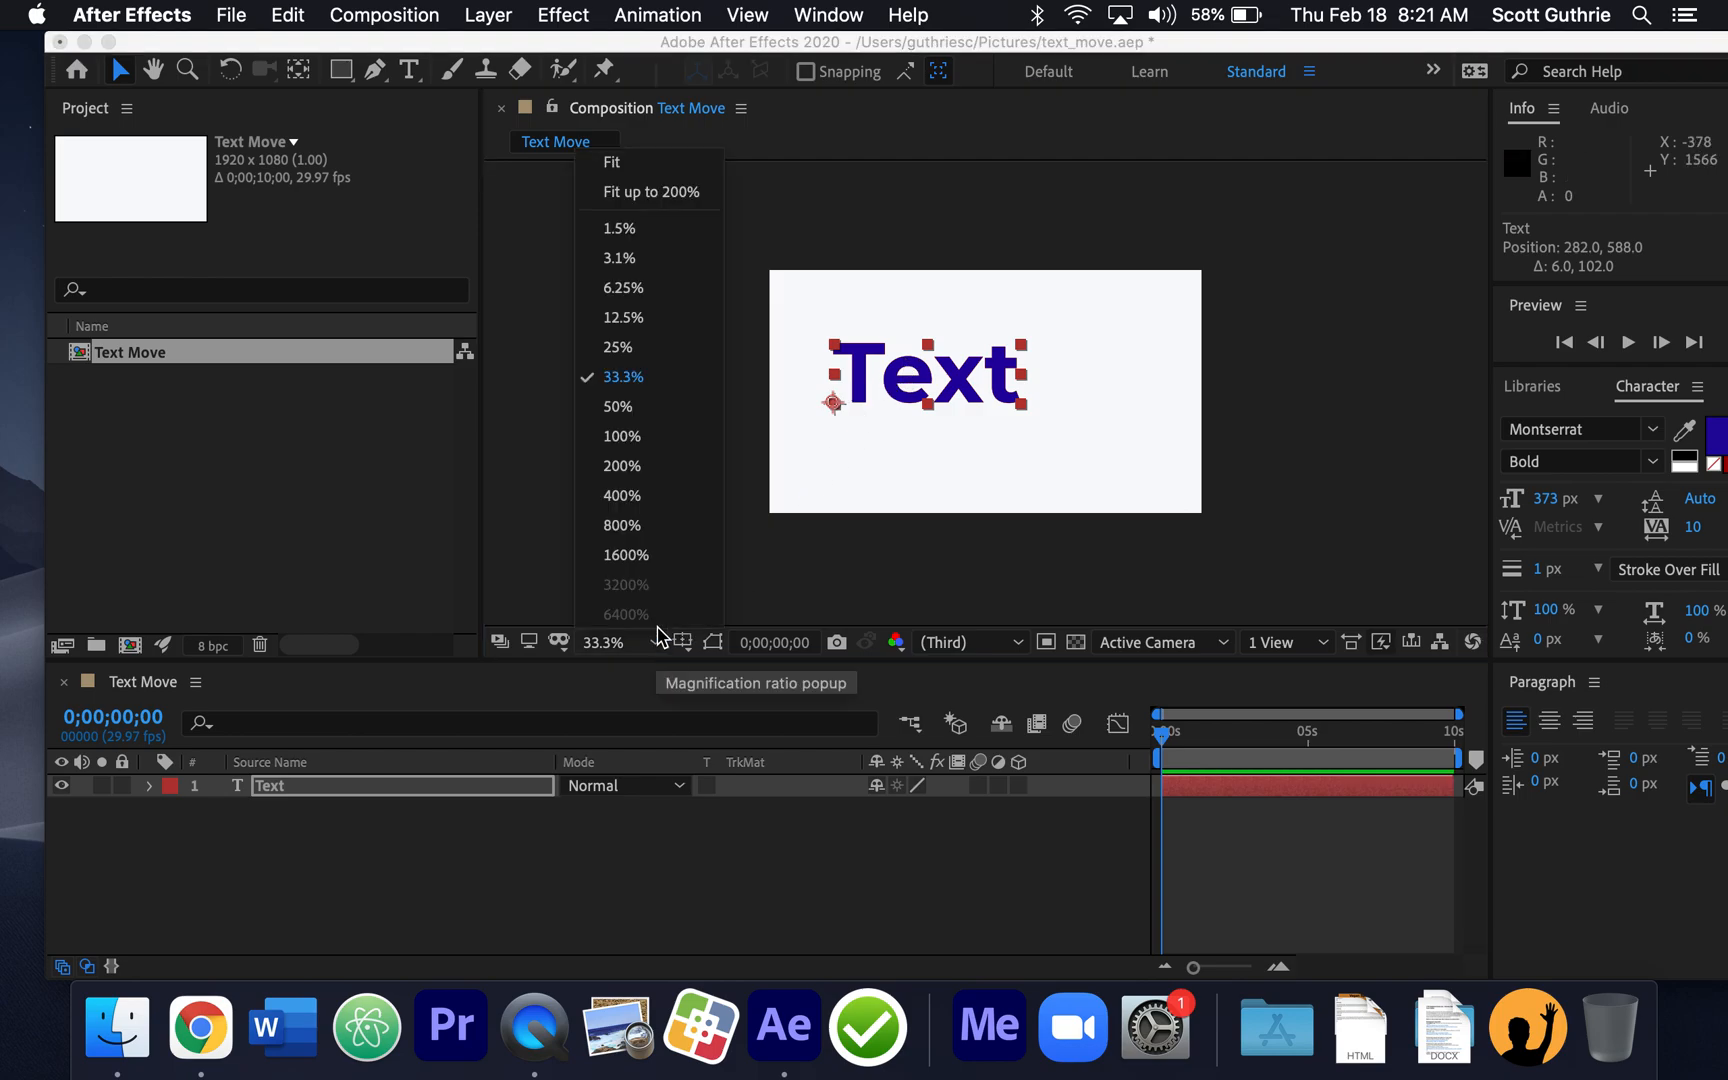
pyautogui.click(636, 436)
pyautogui.moveTo(643, 263); pyautogui.dragTo(806, 268)
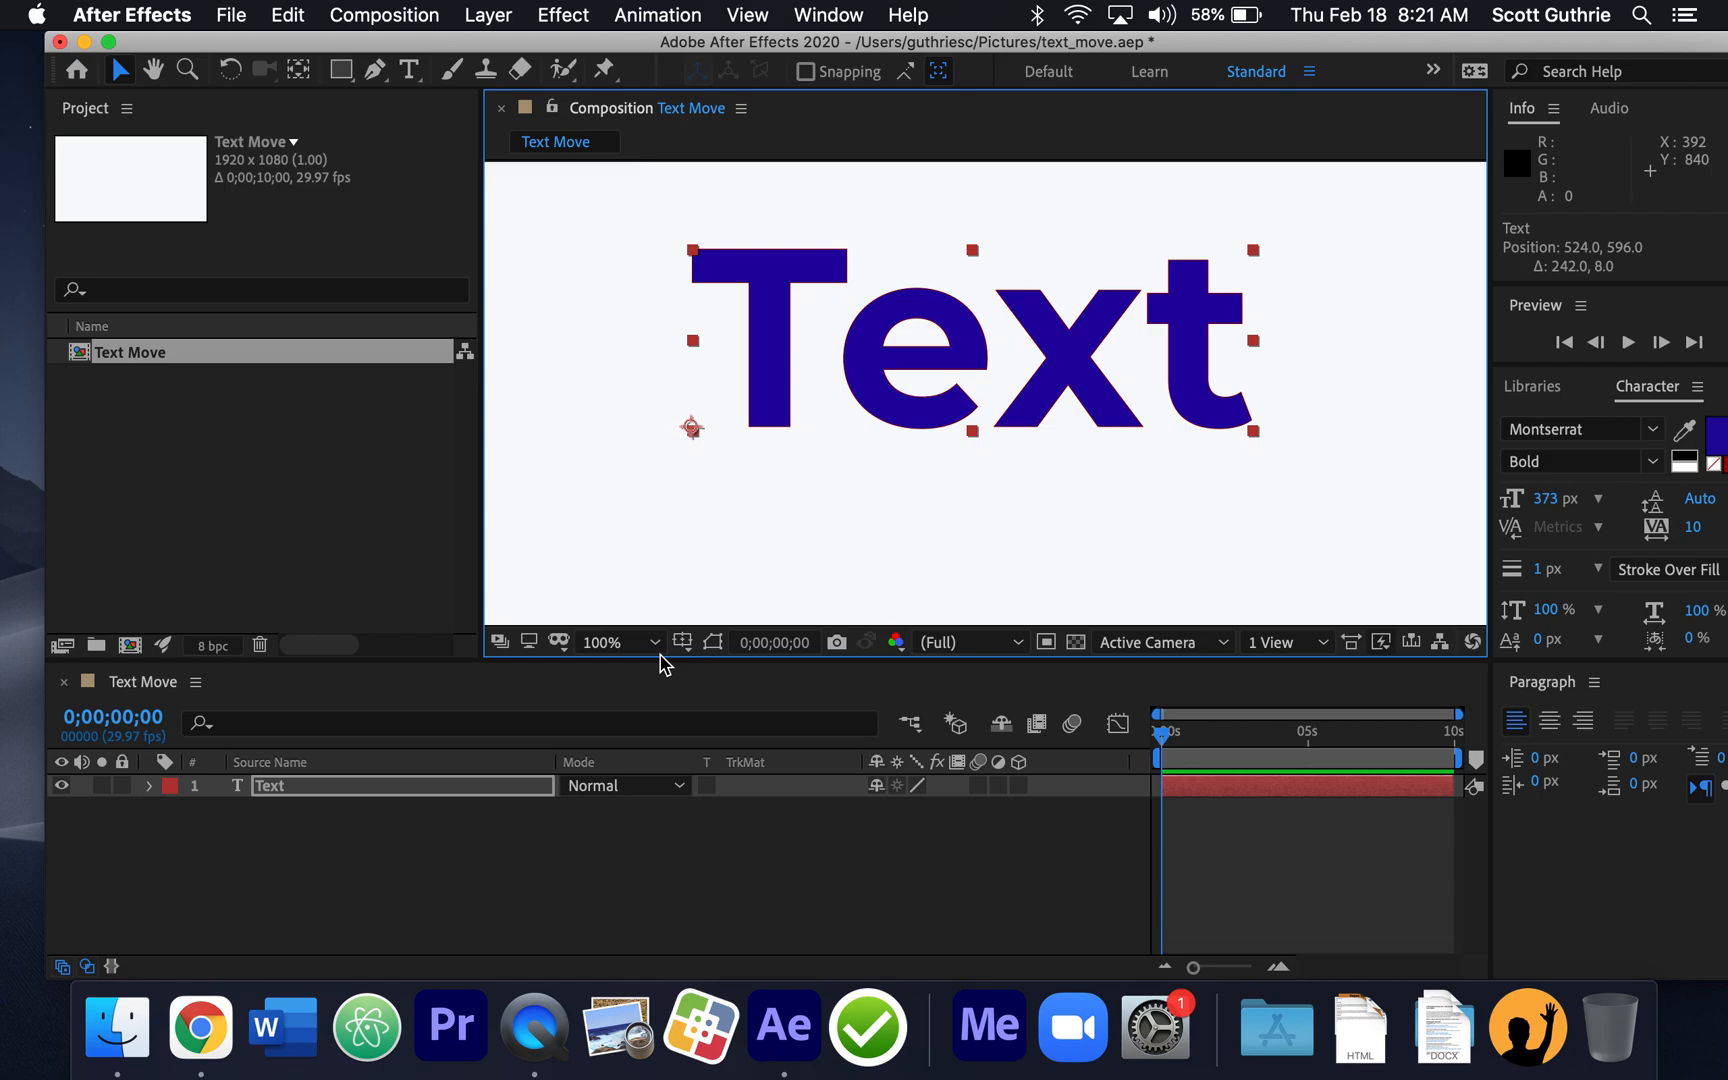
# - Reveal the text layer's Rotation property, try a rotation of -2.0°, and undo it
pyautogui.press('r')
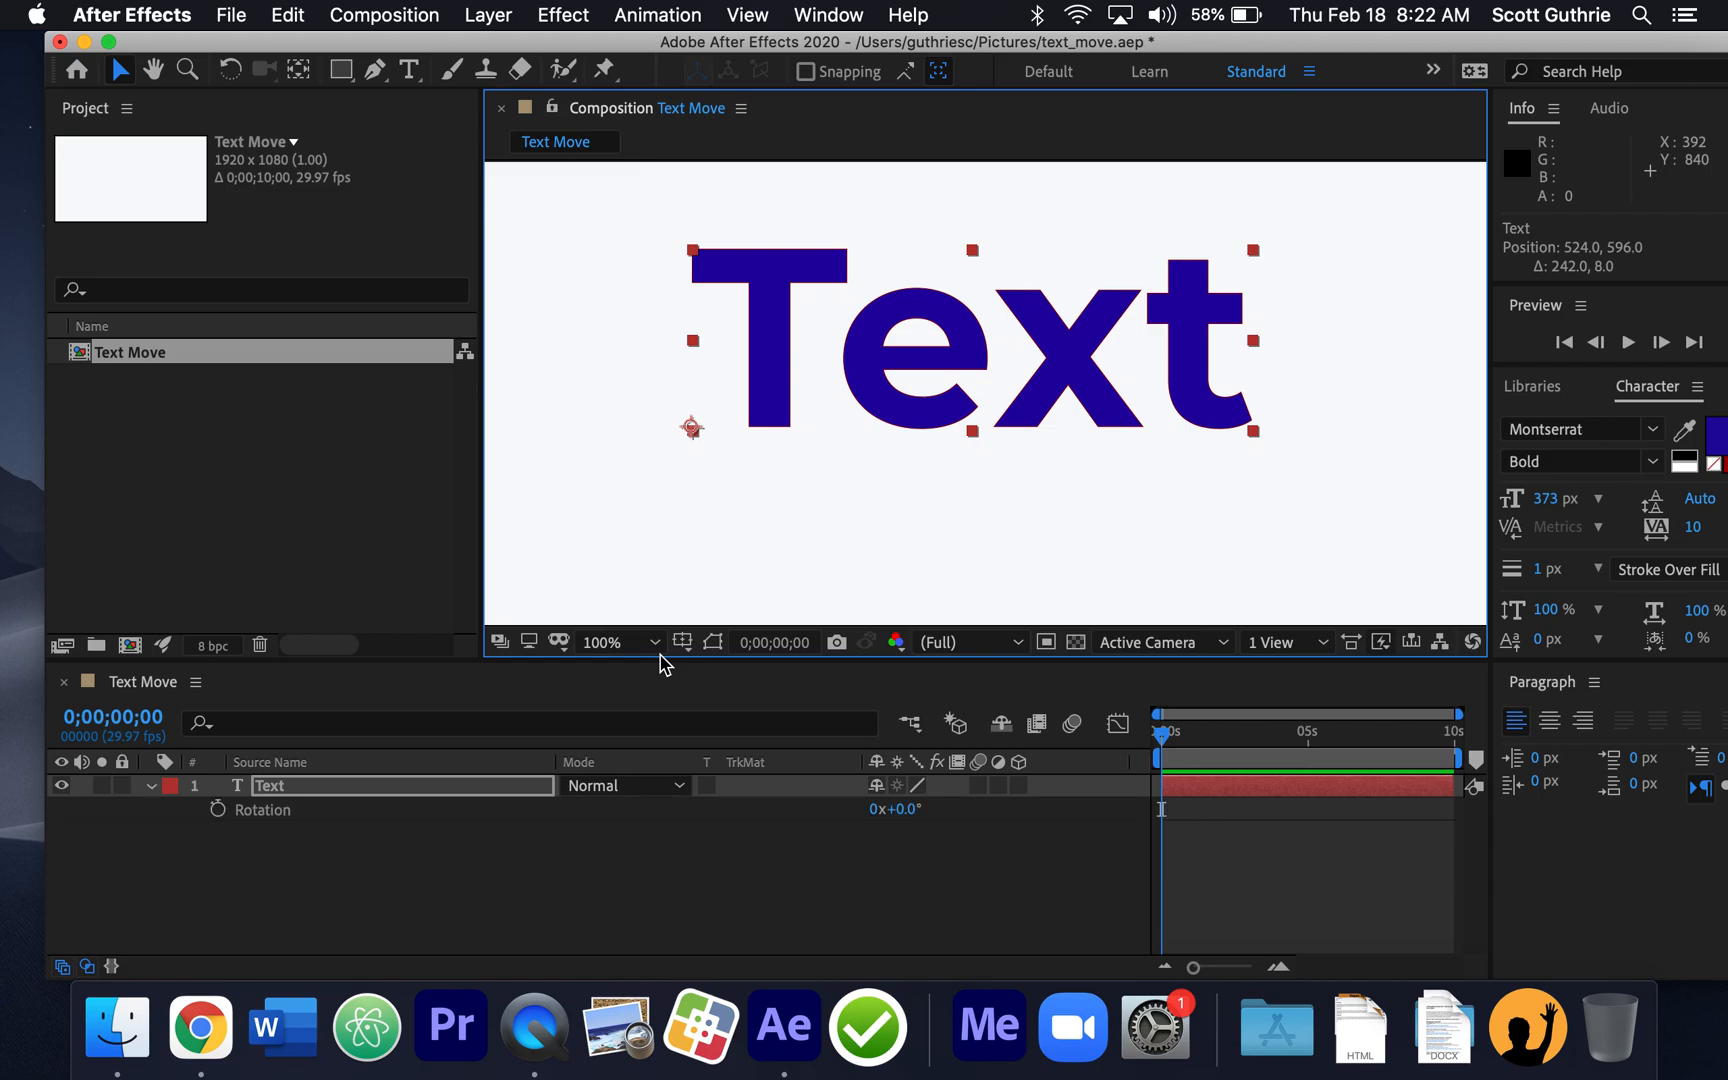
pyautogui.moveTo(900, 809)
pyautogui.mouseDown()
pyautogui.moveTo(946, 807)
pyautogui.moveTo(896, 805)
pyautogui.mouseUp()
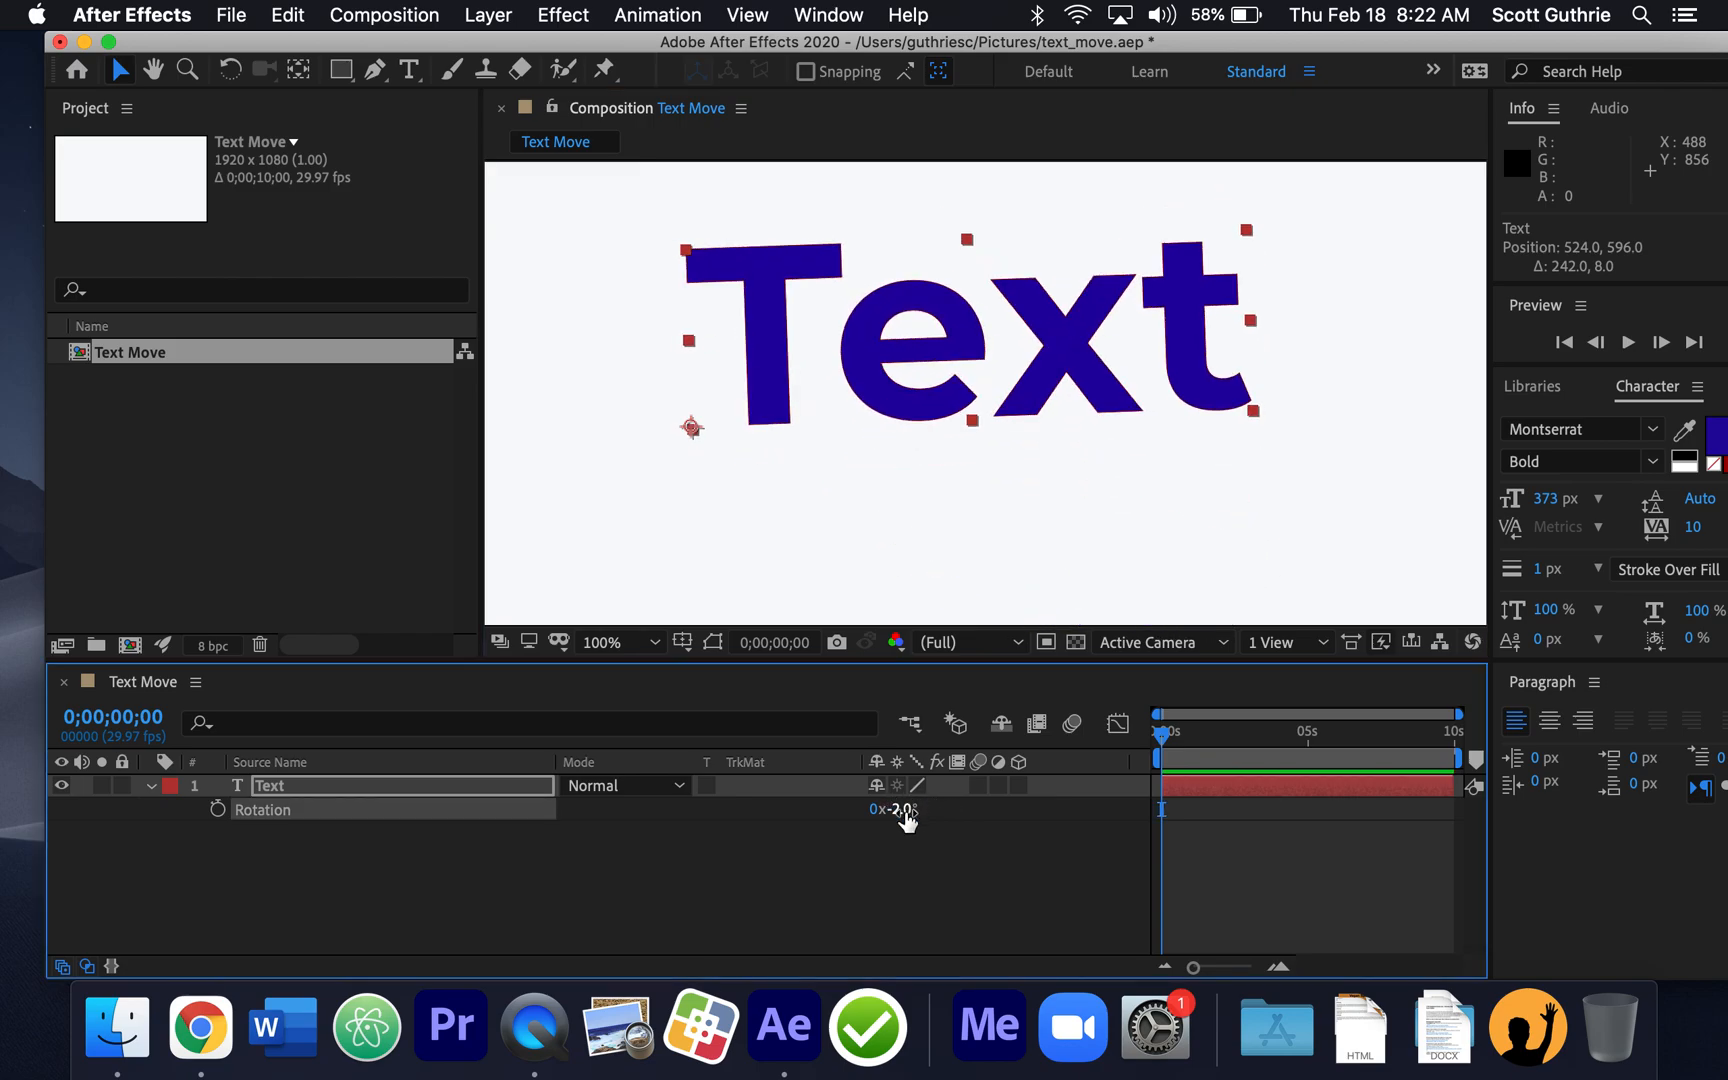
pyautogui.press('super+z')
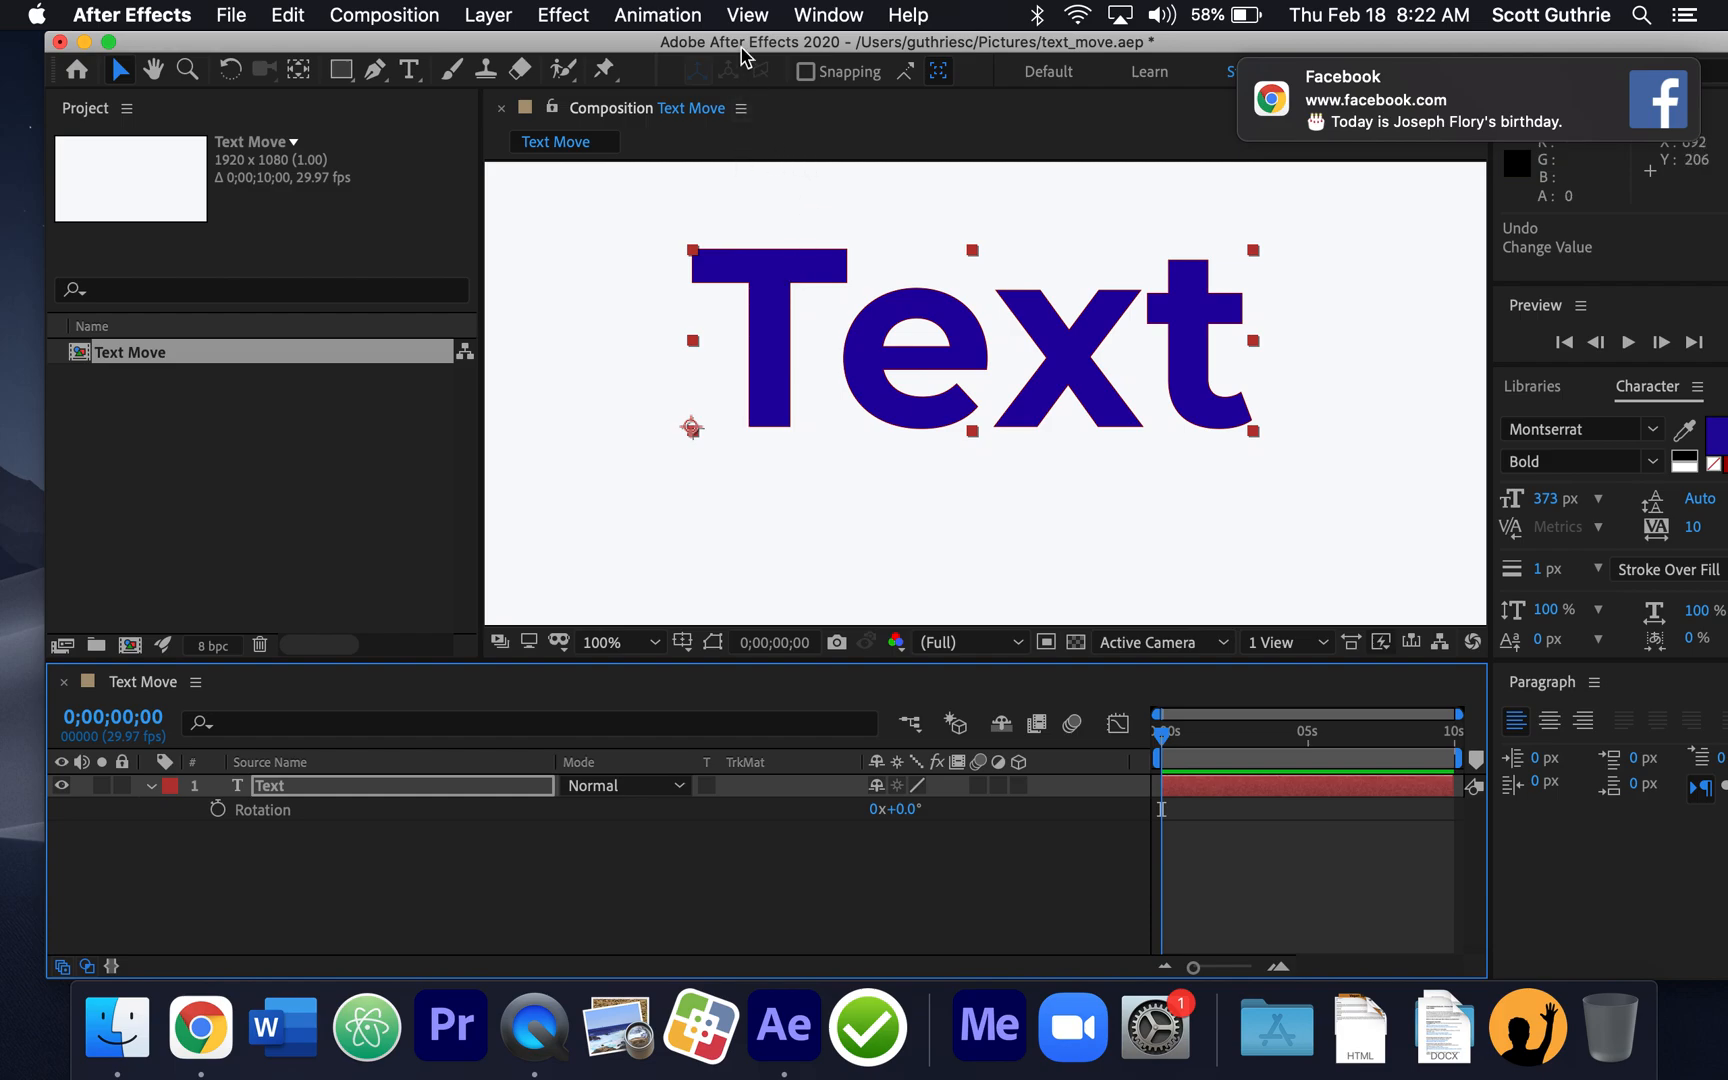
# - Center the text layer's anchor point in its layer content
pyautogui.click(487, 18)
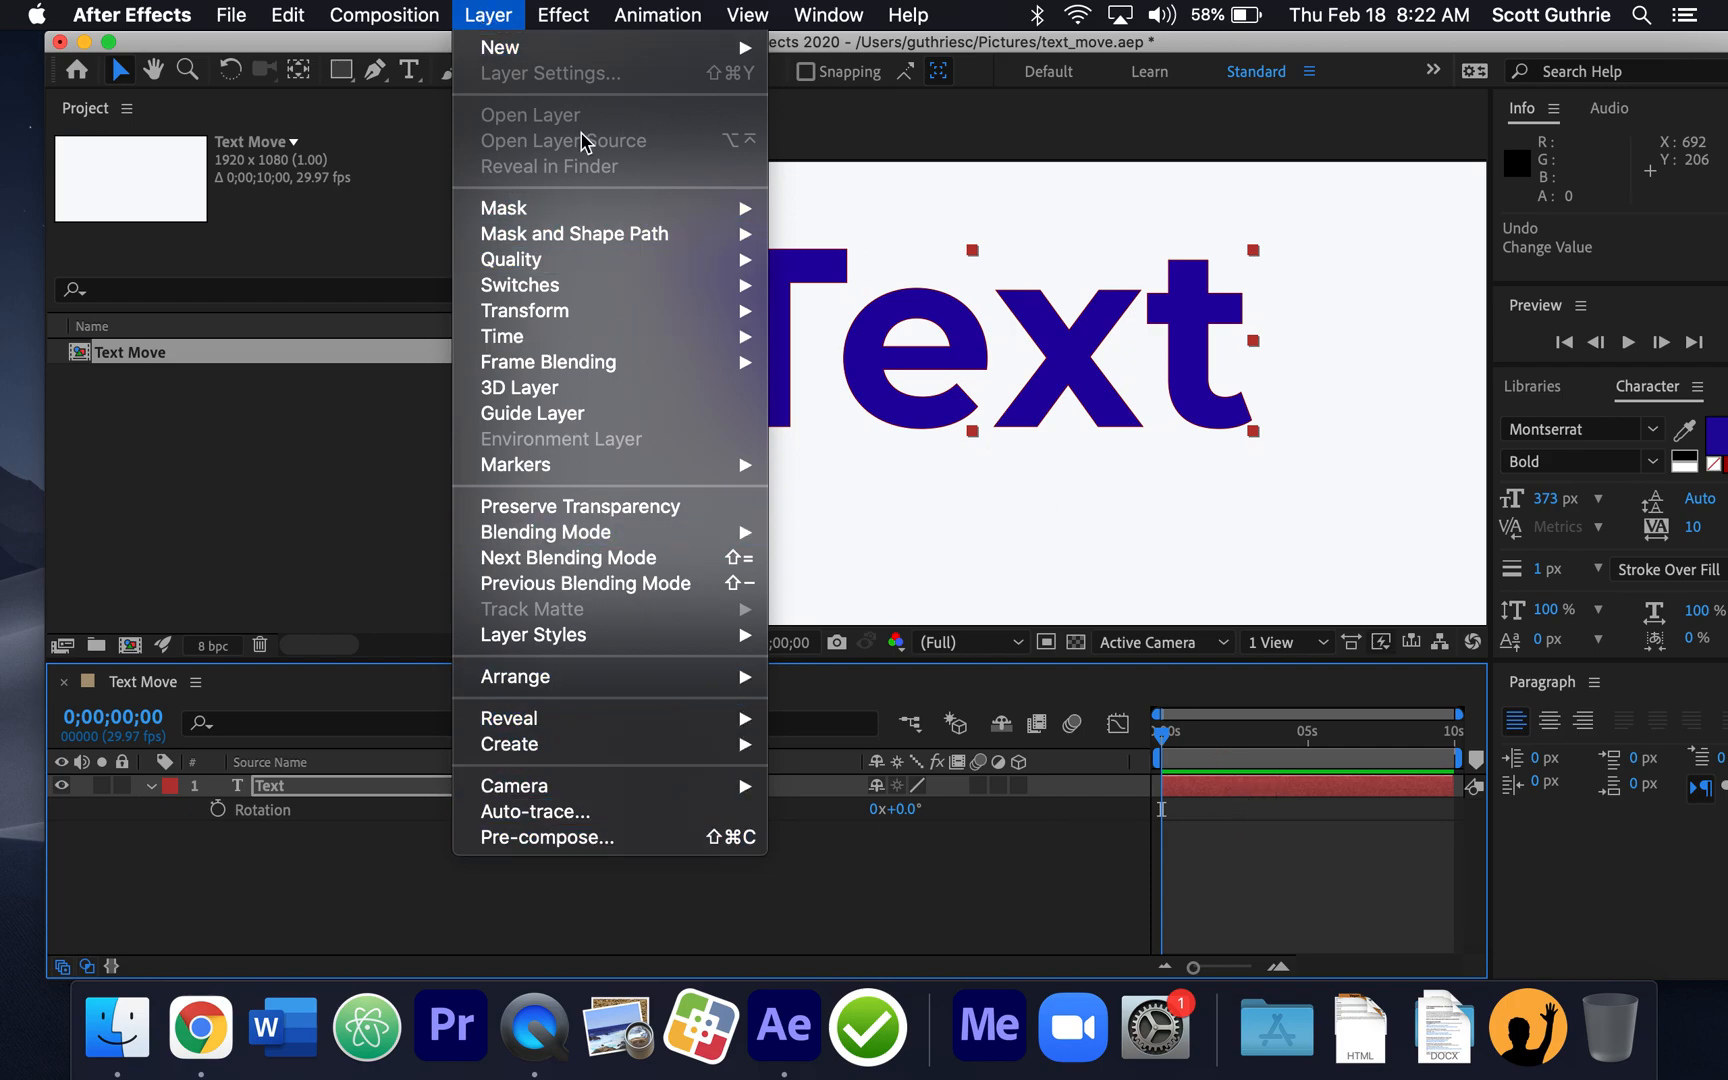
pyautogui.moveTo(540, 297)
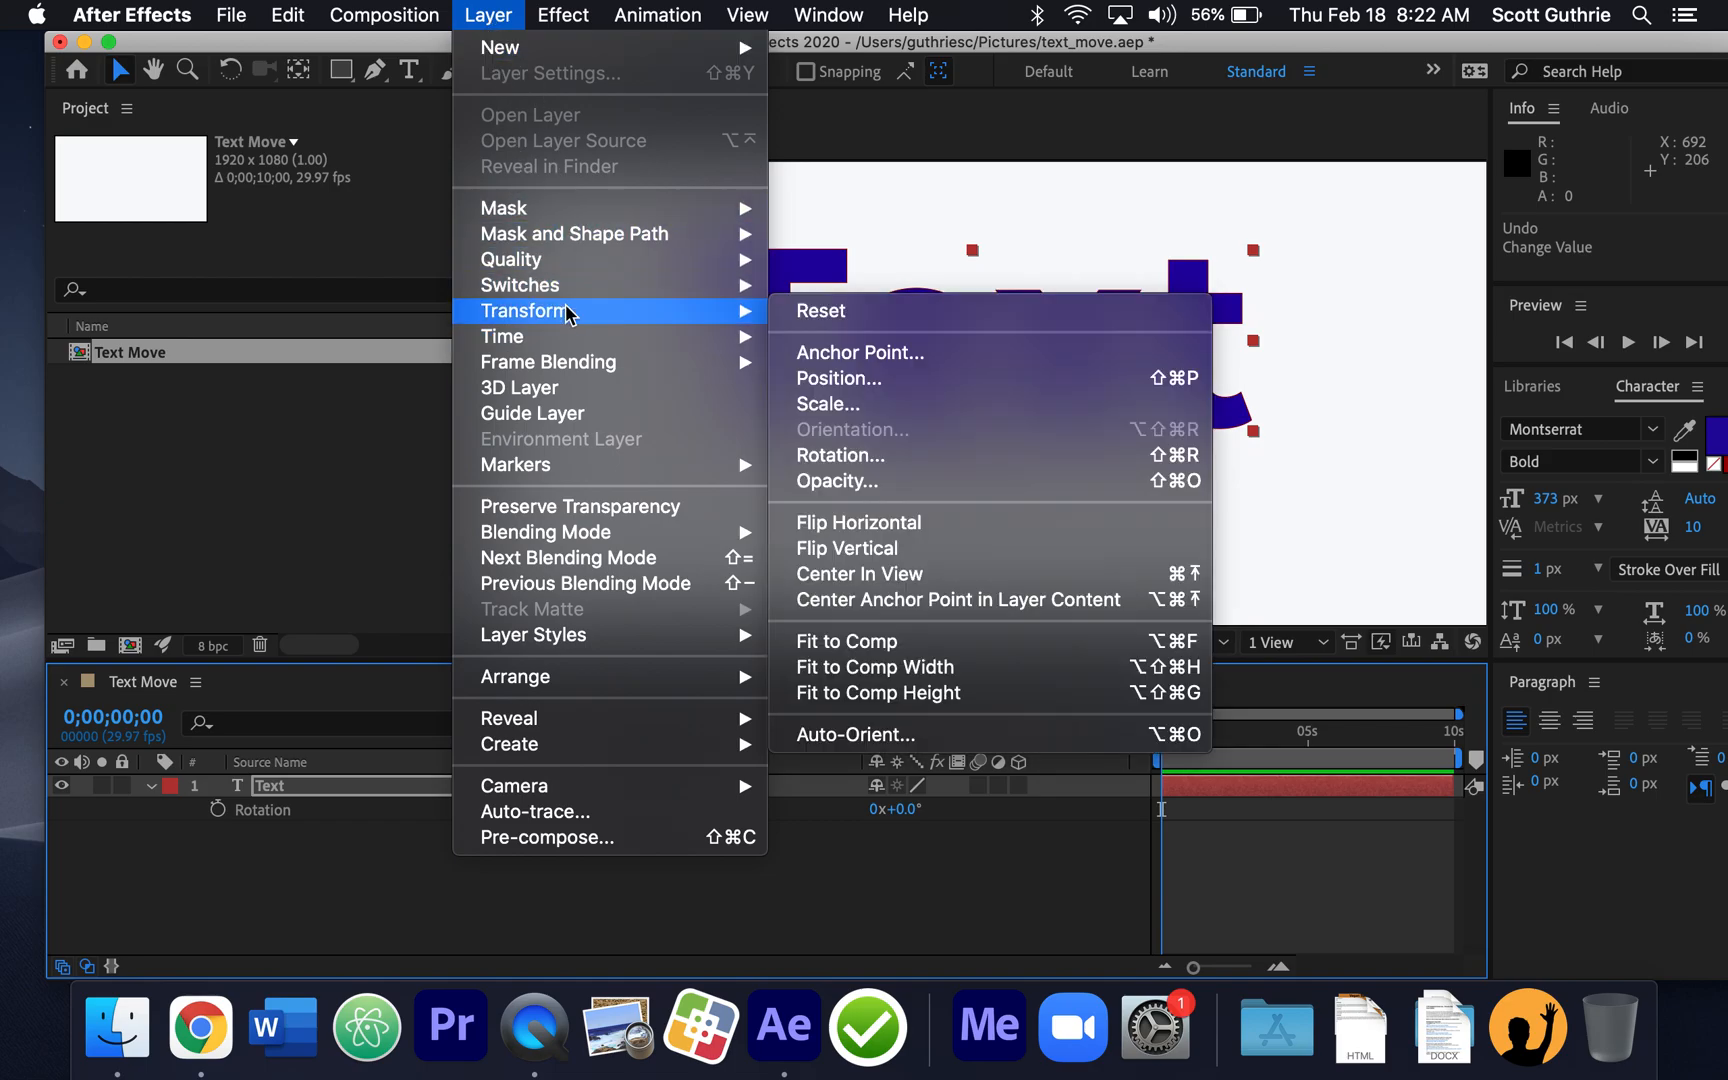
pyautogui.click(1080, 603)
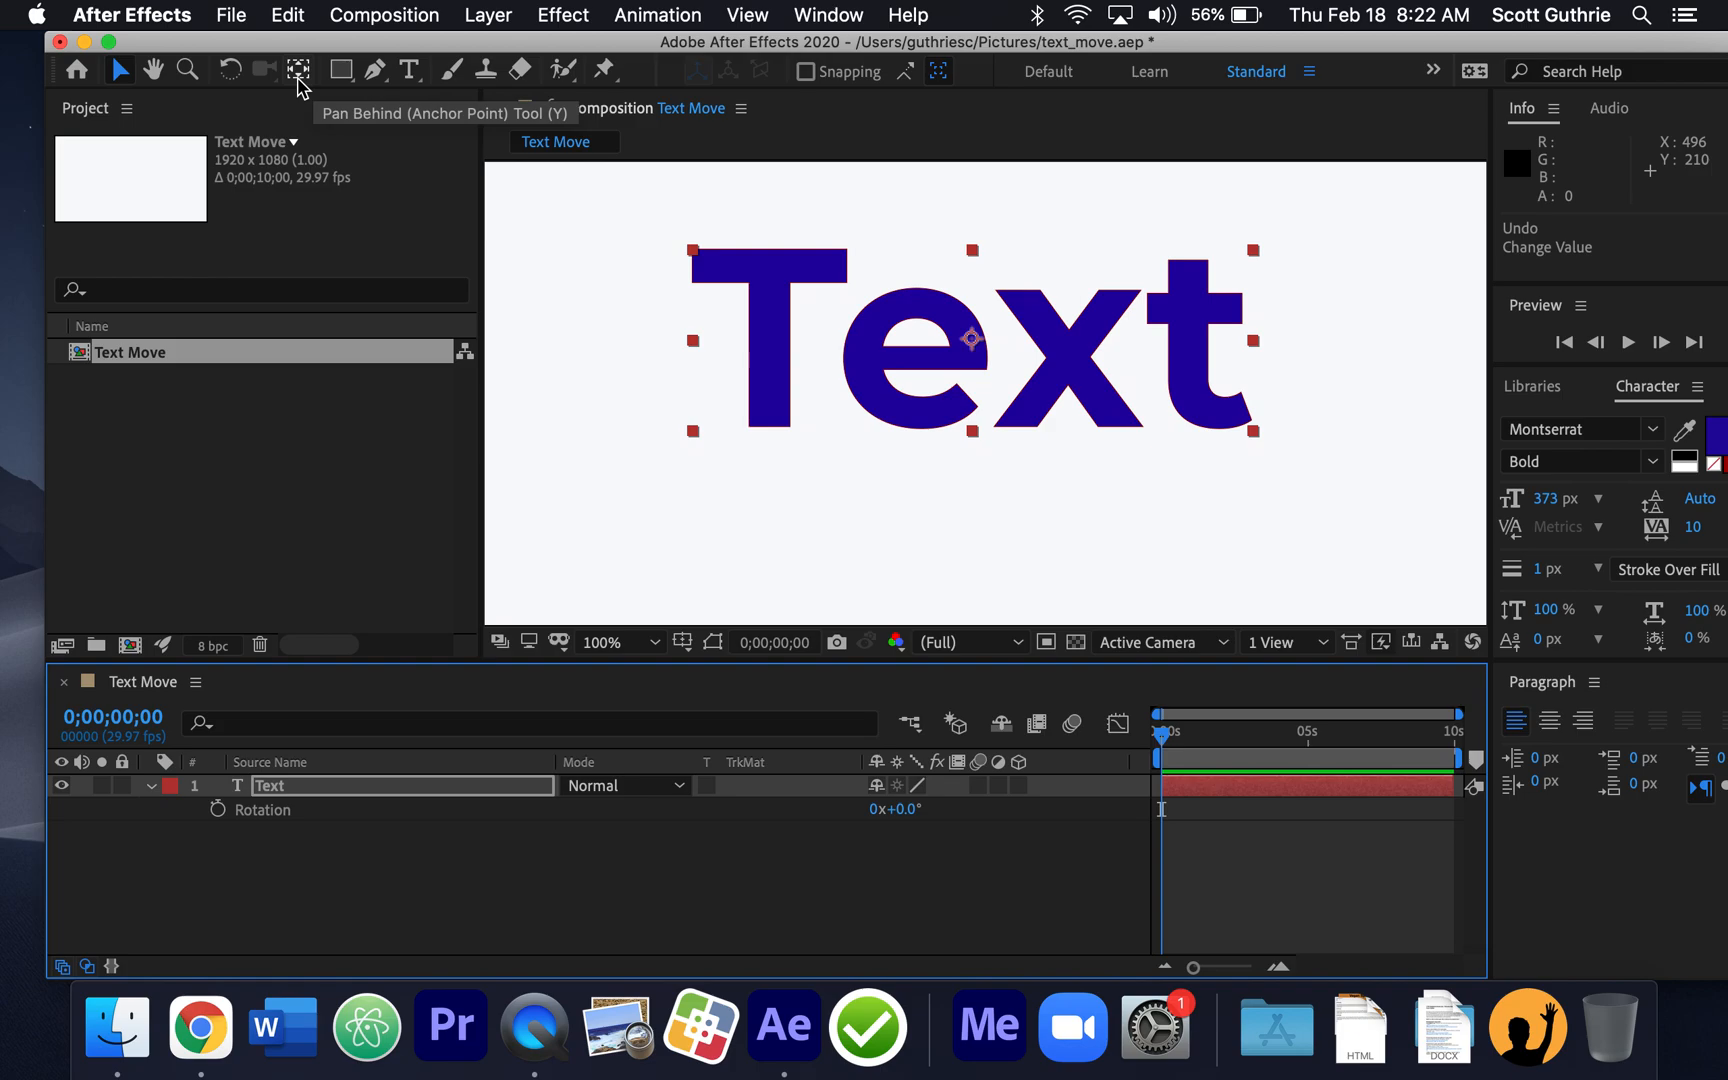
# - Shift the text layer's anchor point manually by about 20, 10 with the Pan Behind tool and return to the Selection tool
pyautogui.click(298, 72)
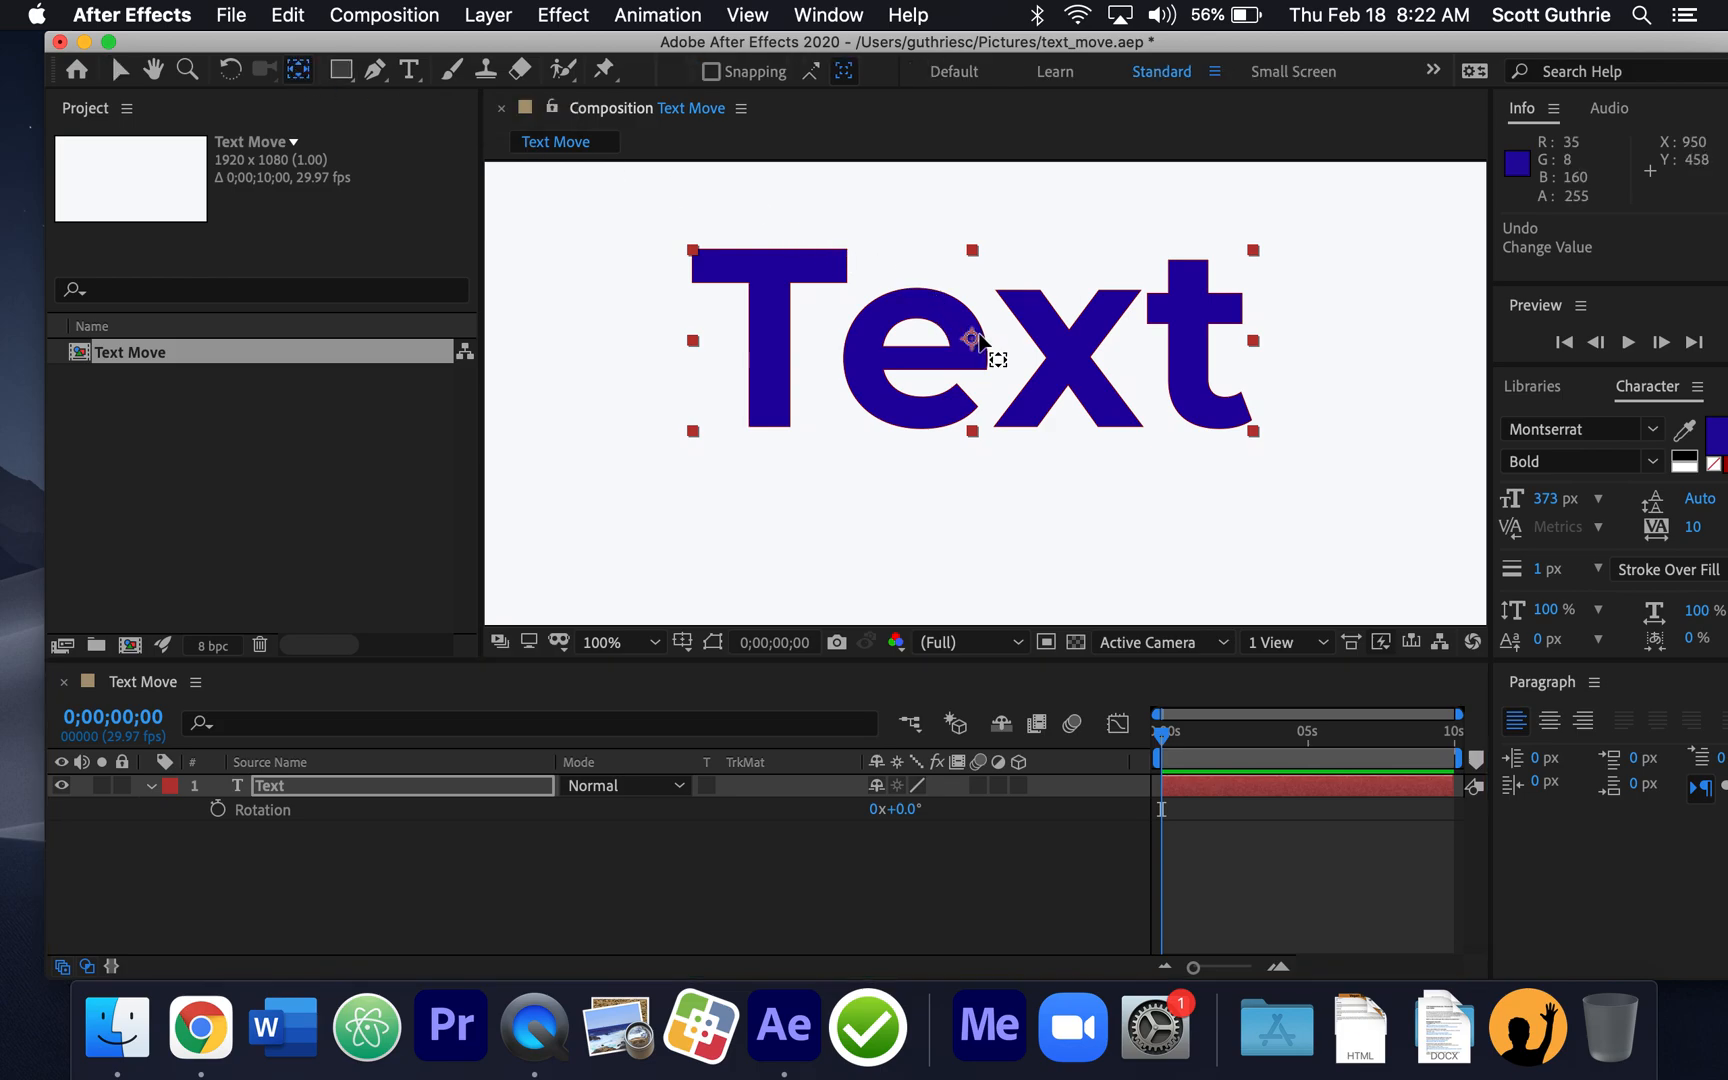
pyautogui.moveTo(974, 338)
pyautogui.mouseDown()
pyautogui.moveTo(938, 362)
pyautogui.moveTo(1002, 358)
pyautogui.moveTo(987, 350)
pyautogui.mouseUp()
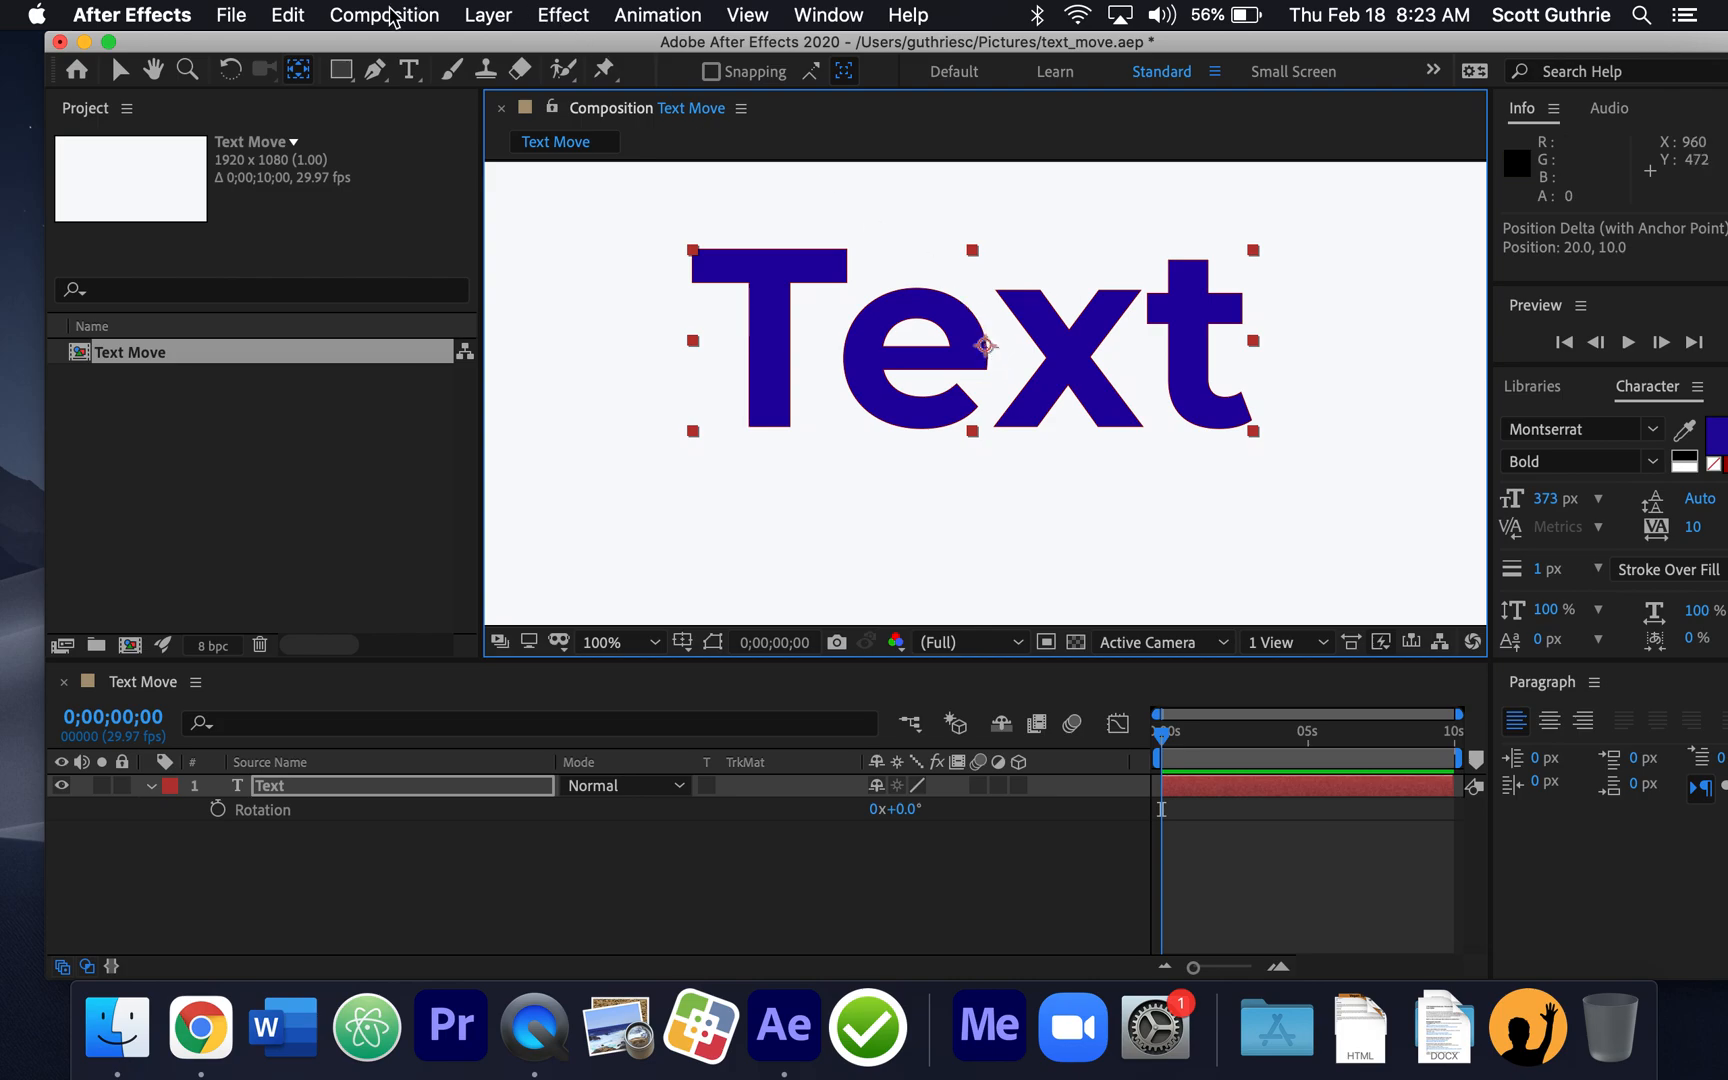
pyautogui.click(124, 71)
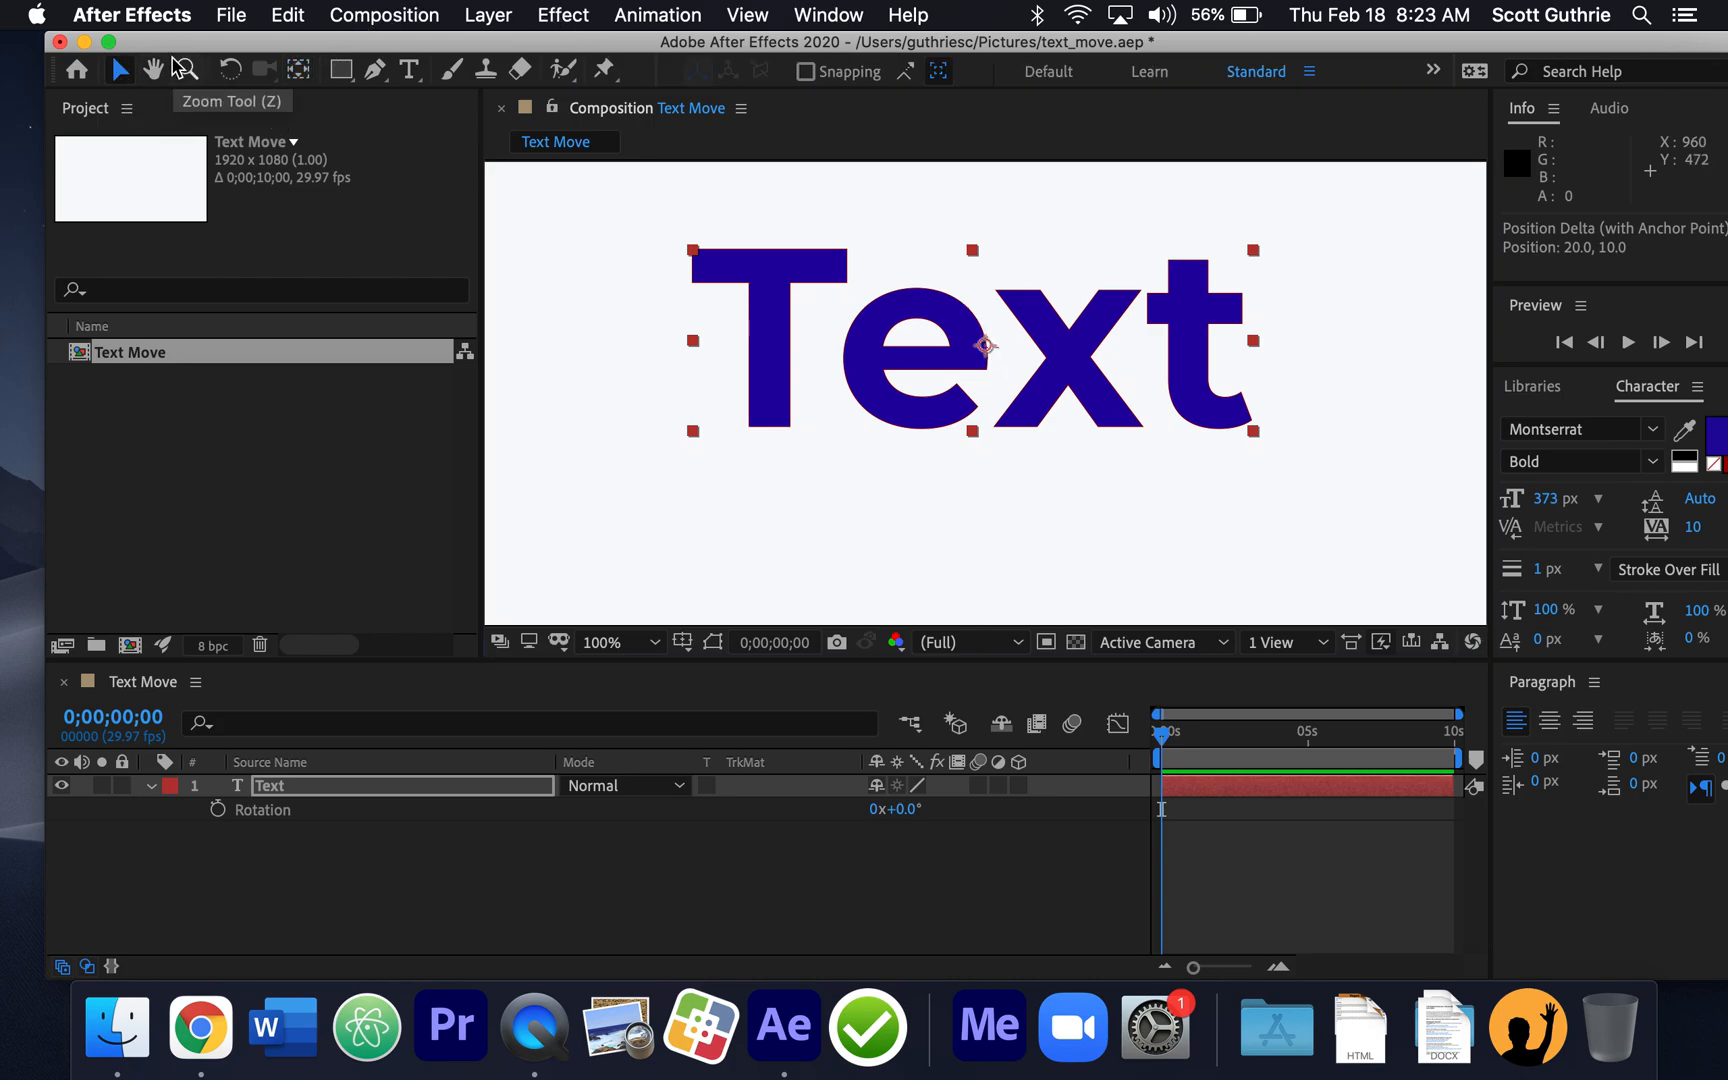
# - Recenter the text layer's anchor point in its layer content and collapse the layer's Rotation property
pyautogui.click(496, 18)
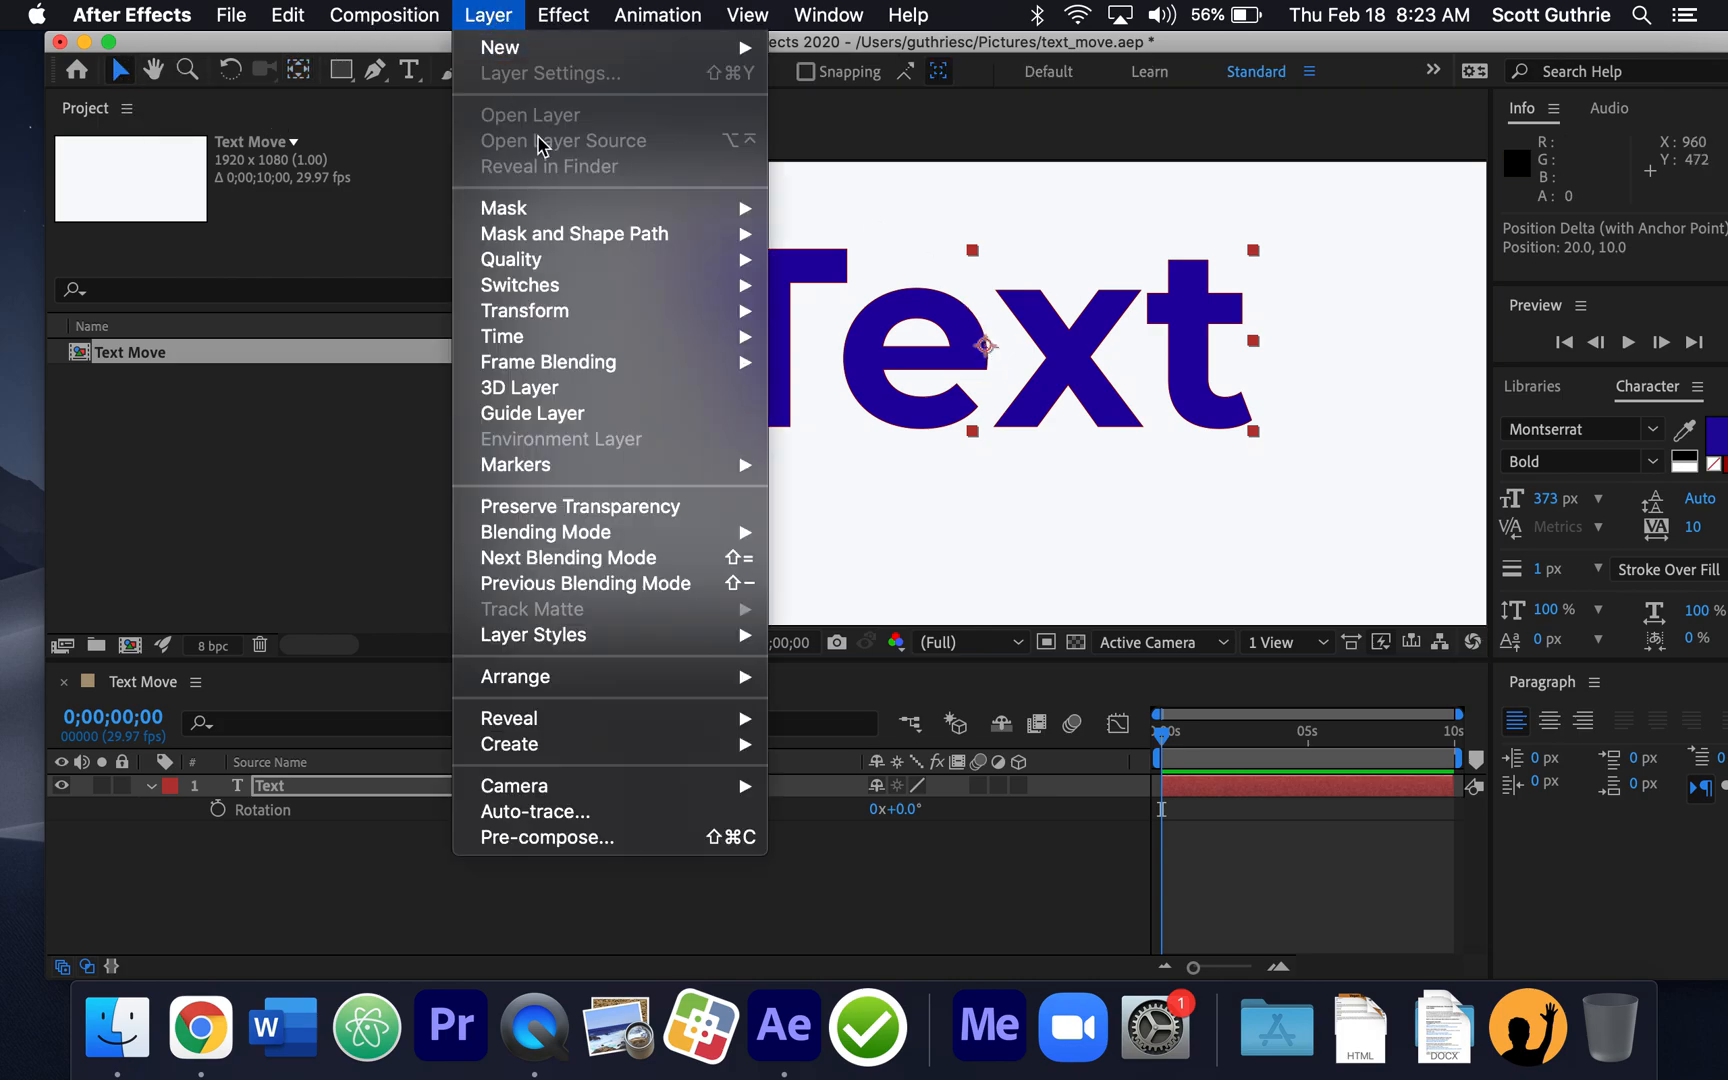
pyautogui.moveTo(678, 316)
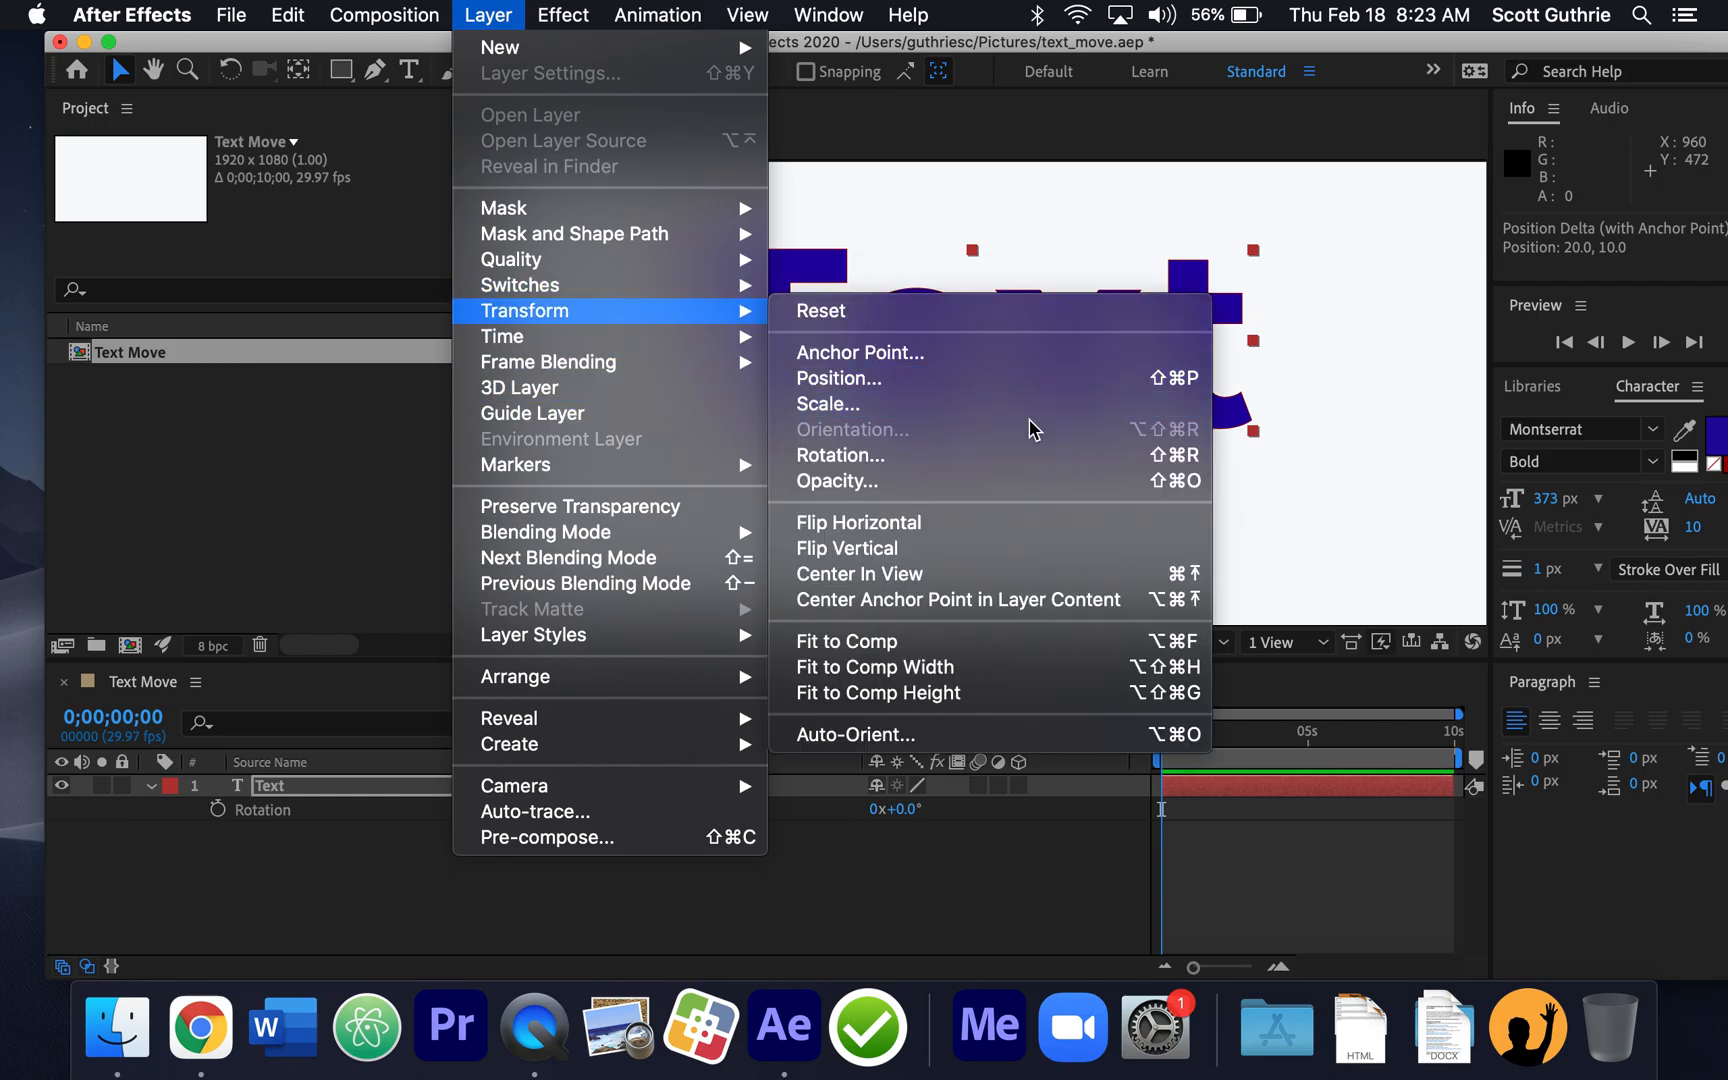
pyautogui.click(1113, 607)
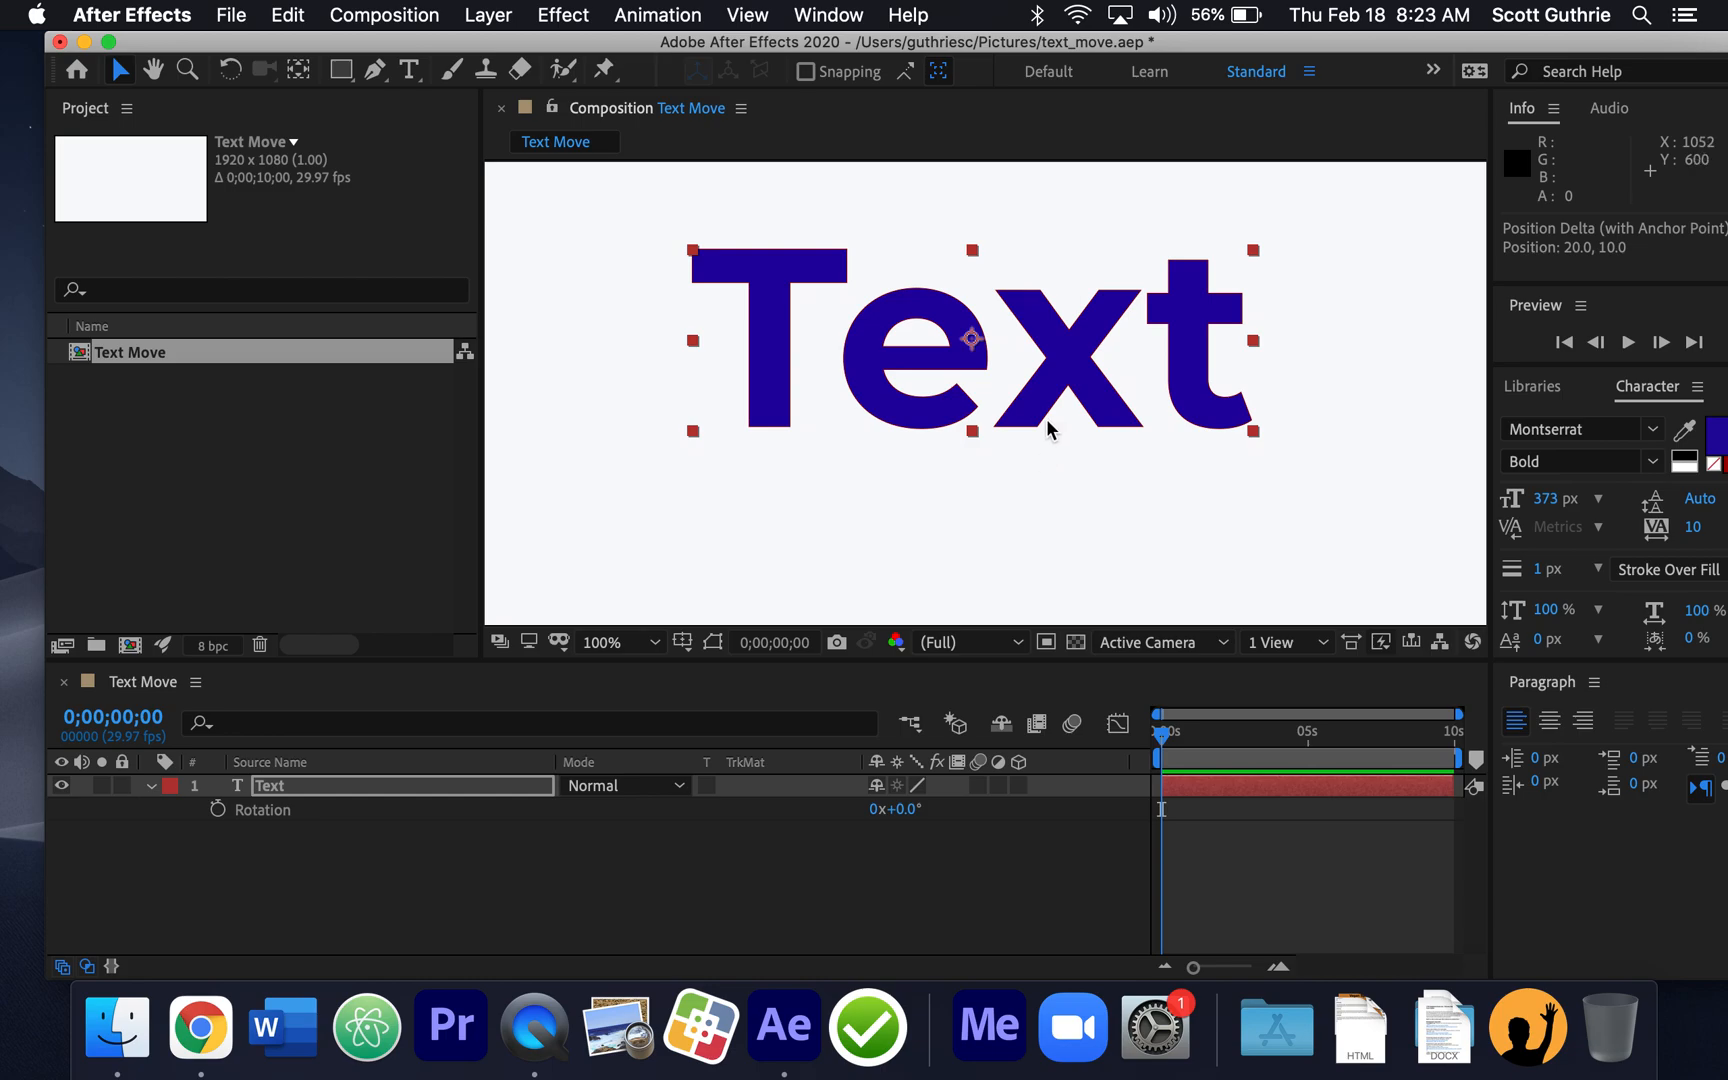
pyautogui.moveTo(905, 820)
pyautogui.mouseDown()
pyautogui.moveTo(935, 820)
pyautogui.moveTo(885, 806)
pyautogui.mouseUp()
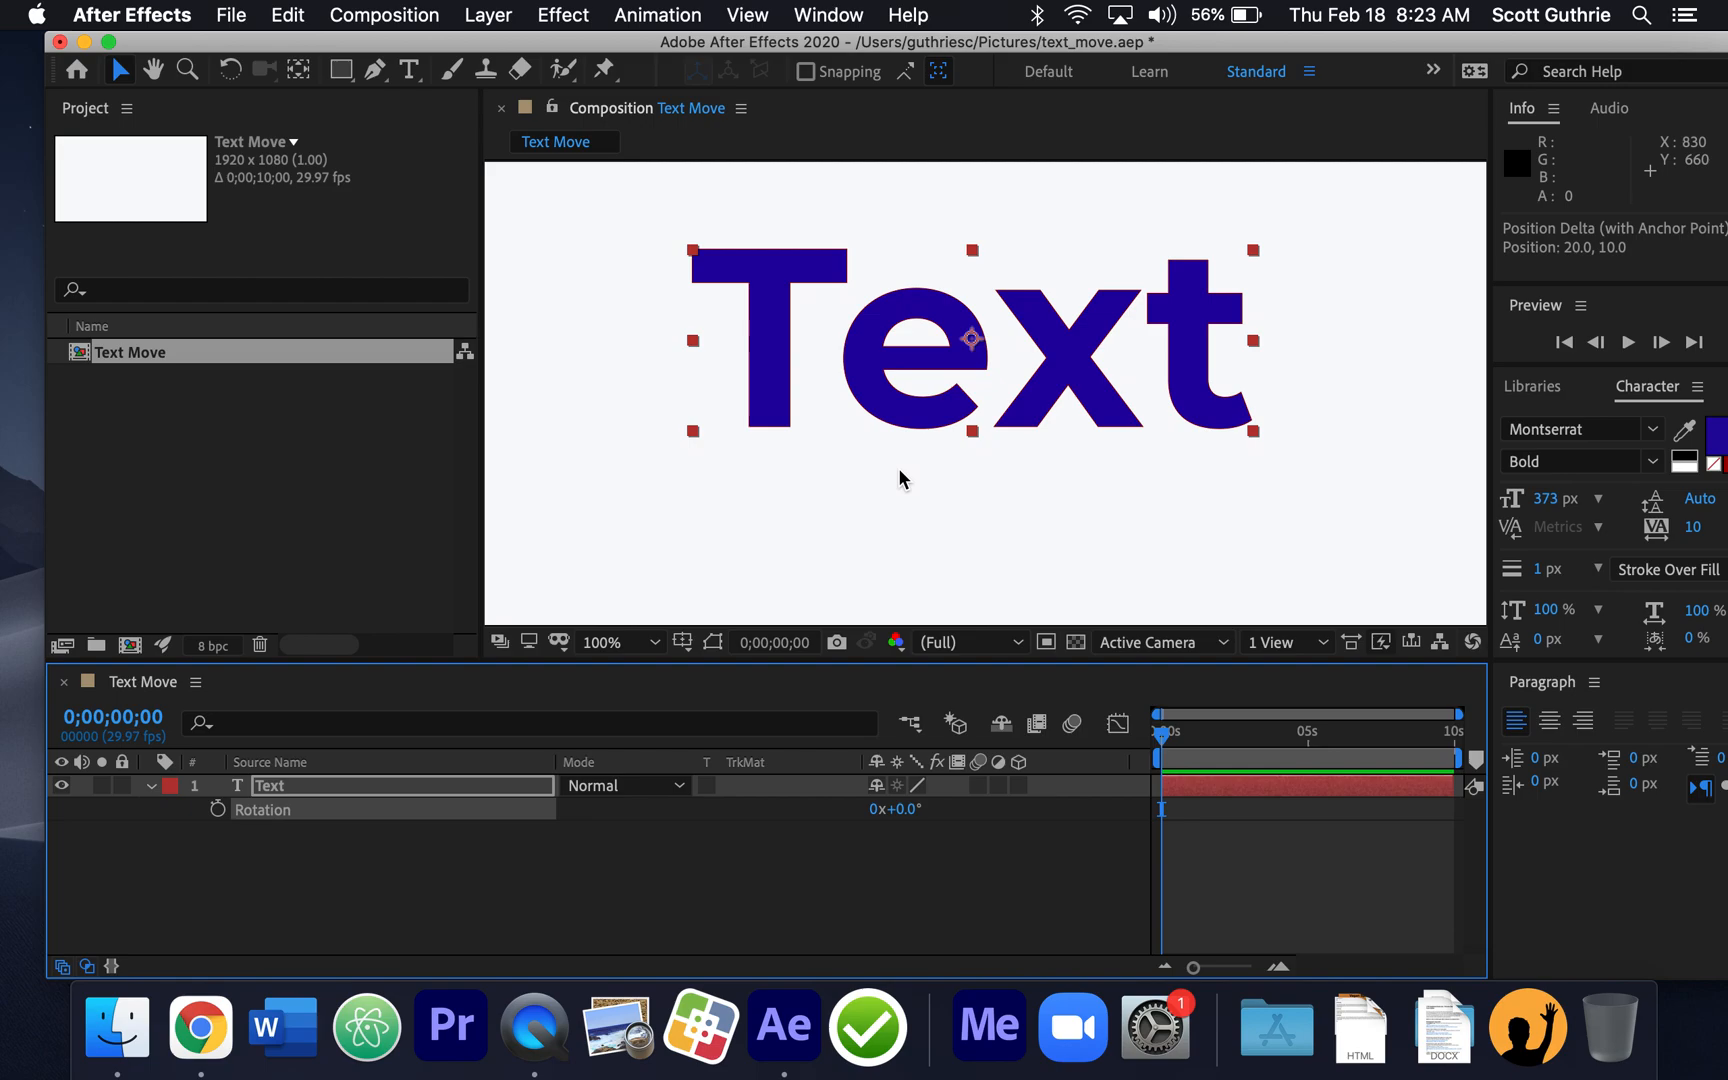
pyautogui.click(152, 786)
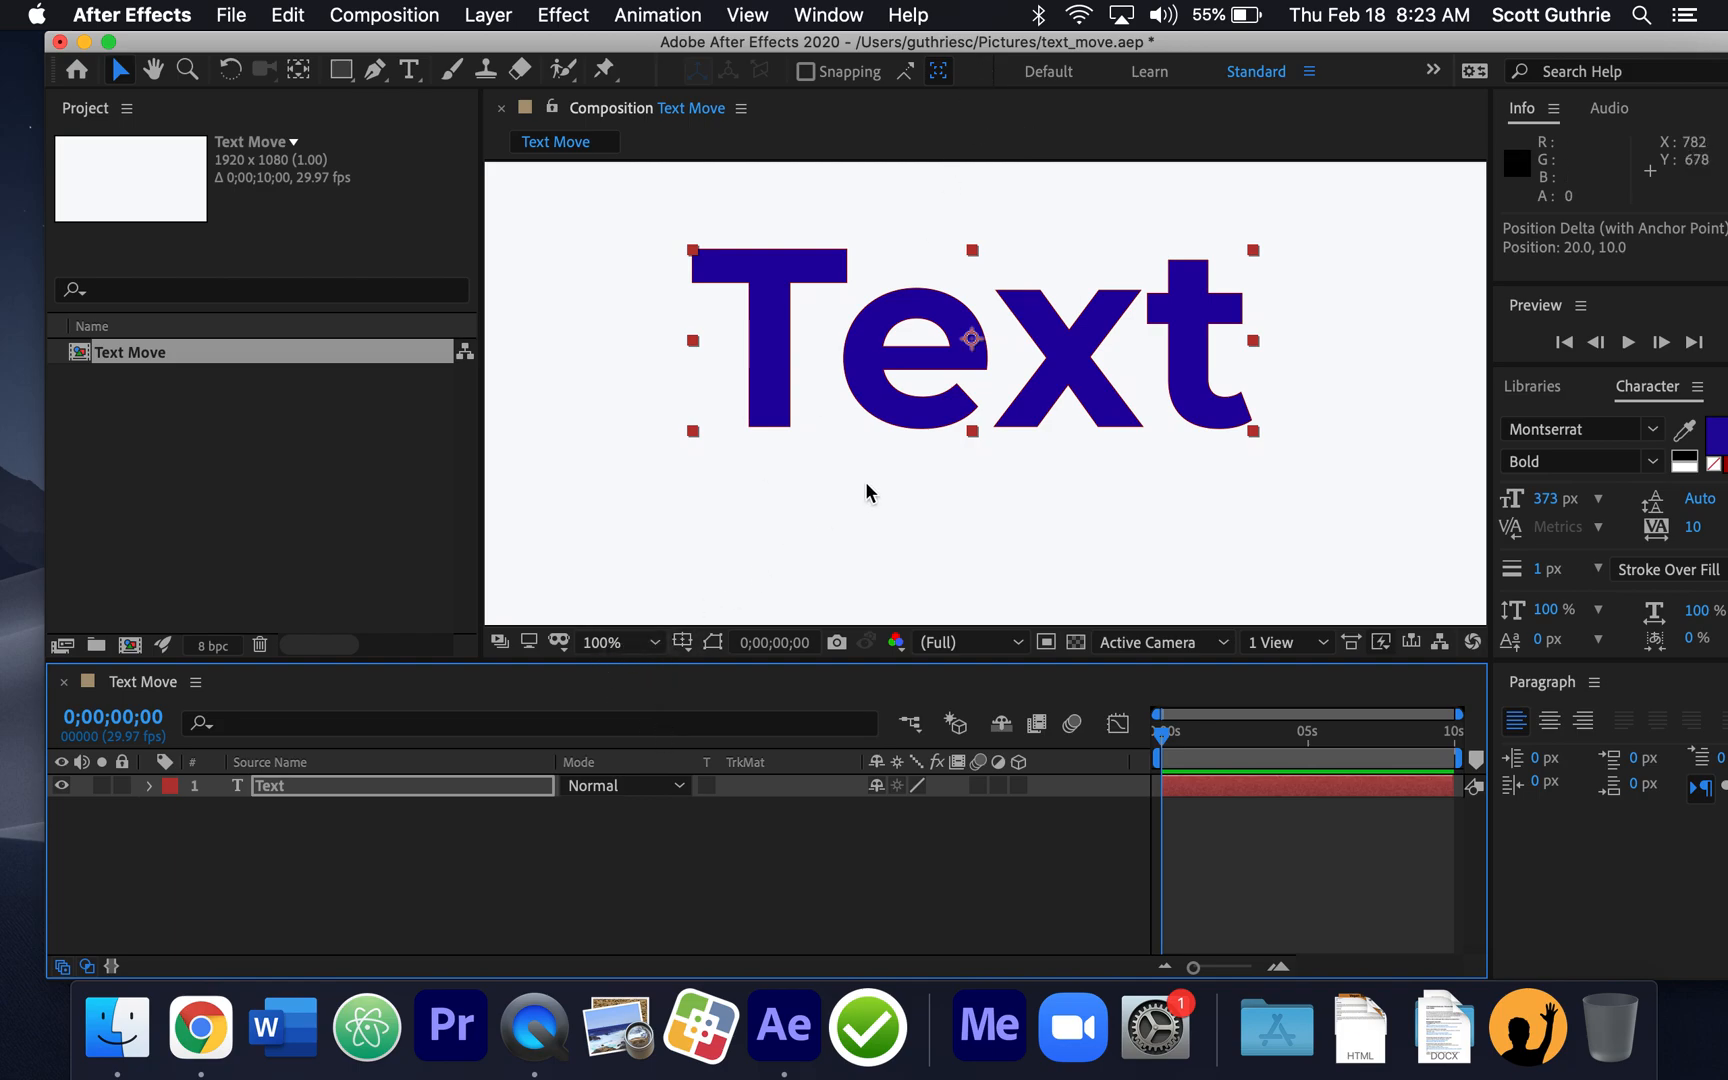
# - Step the composition view in and out through its magnification levels, ending at 50%
pyautogui.press(',')
pyautogui.press(',')
pyautogui.press('.')
pyautogui.press('.')
pyautogui.press(',')
pyautogui.press(',')
pyautogui.press(',')
pyautogui.press('.')
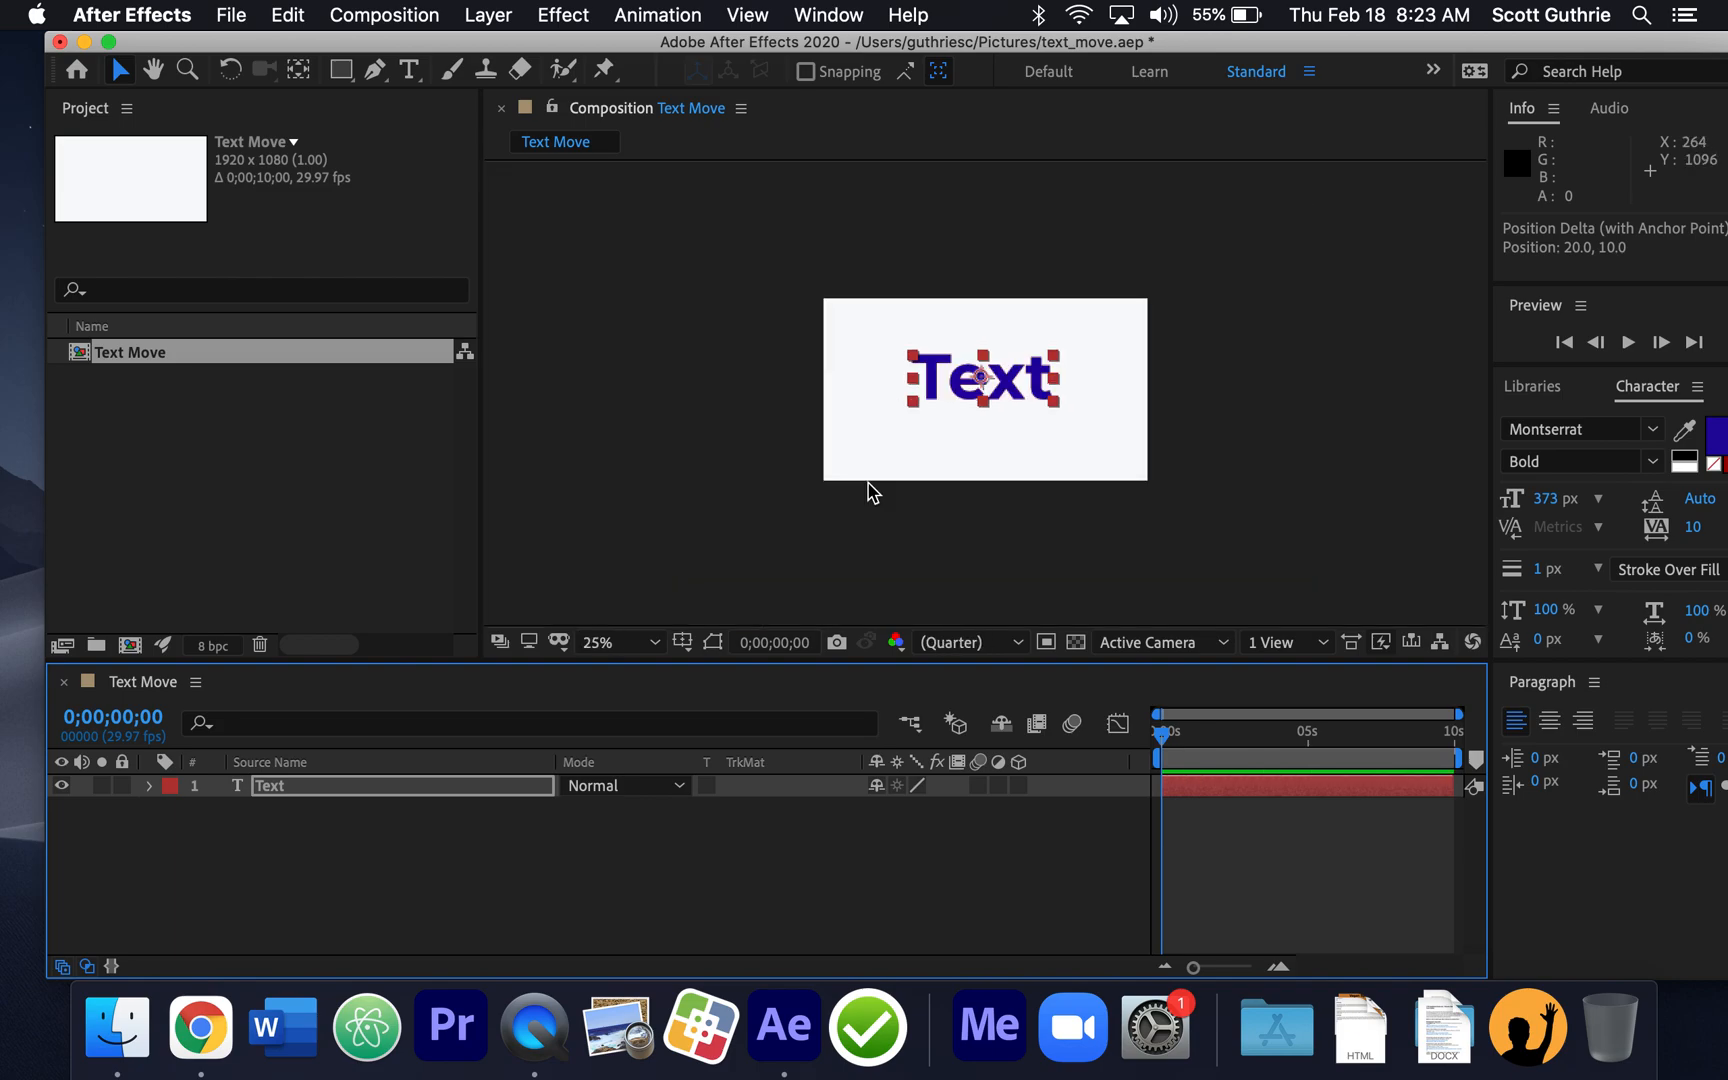
pyautogui.press('.')
pyautogui.press(',')
pyautogui.press('.')
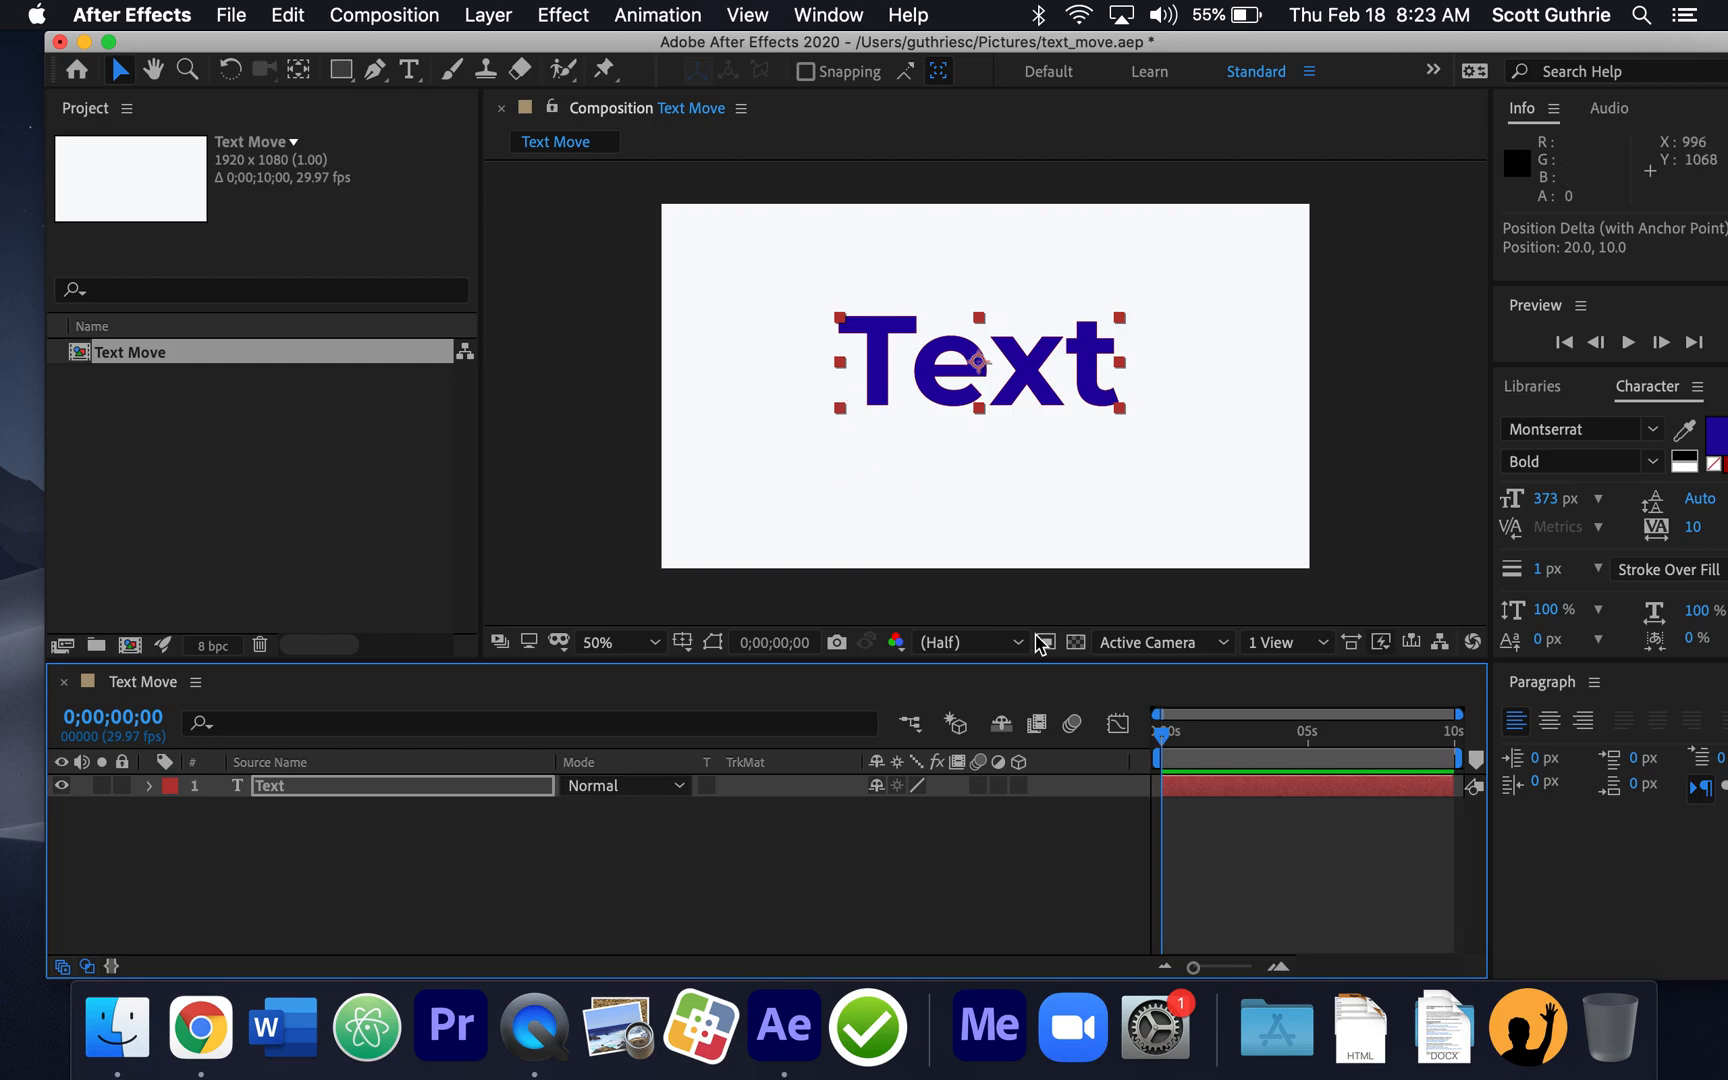
# - Move the text layer completely outside the frame's left edge, to about position -548, 502, at the start of the composition
pyautogui.moveTo(1166, 740); pyautogui.dragTo(1120, 742)
pyautogui.moveTo(883, 358); pyautogui.dragTo(407, 368)
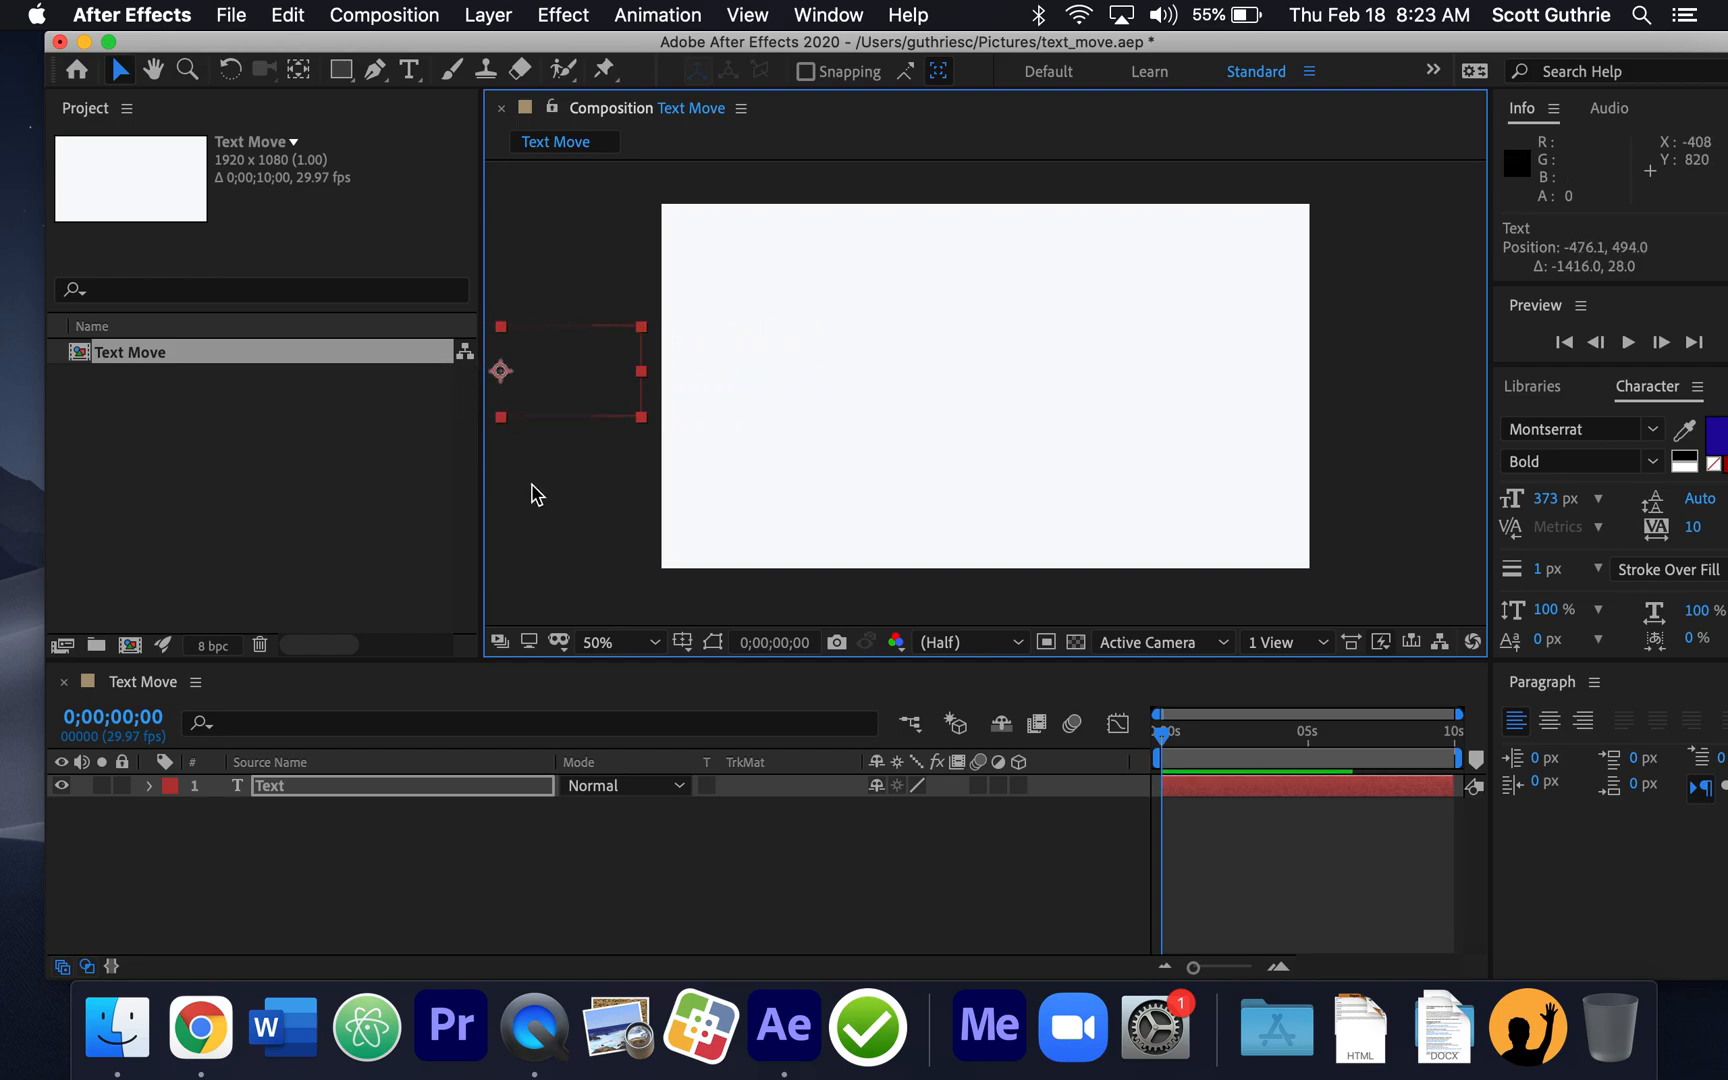
pyautogui.press(',')
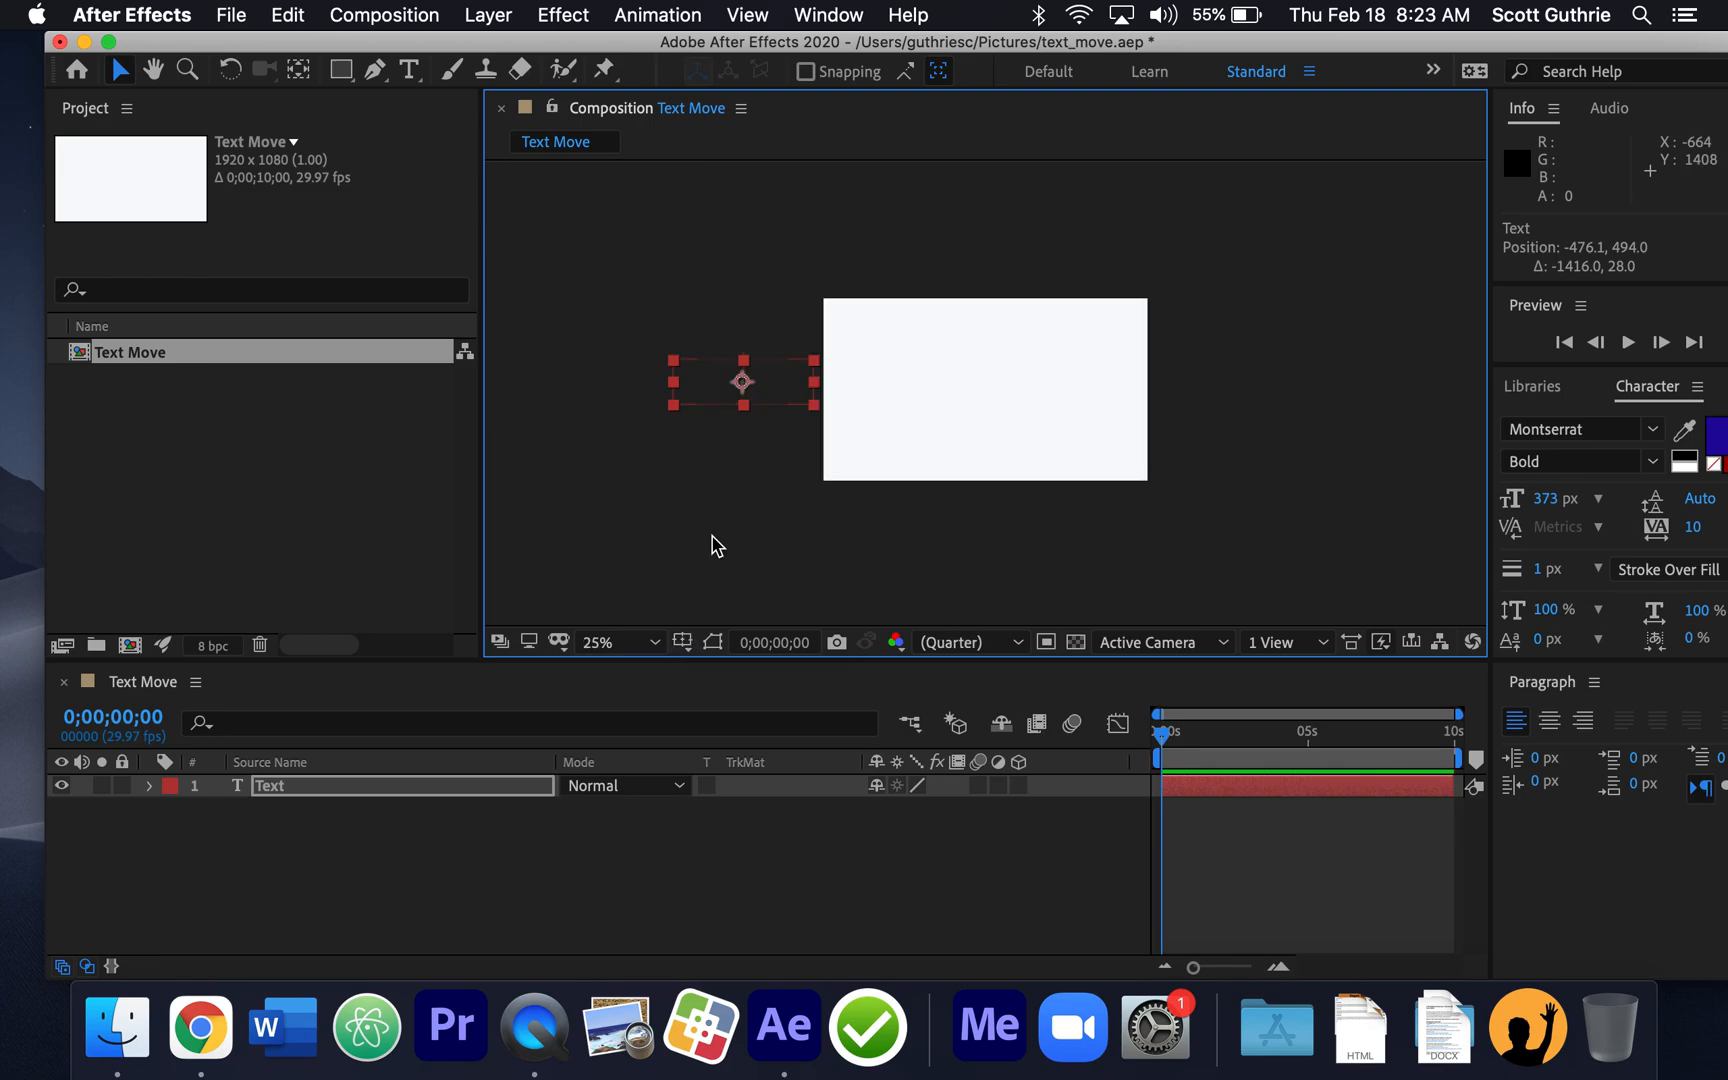
pyautogui.moveTo(764, 378); pyautogui.dragTo(724, 381)
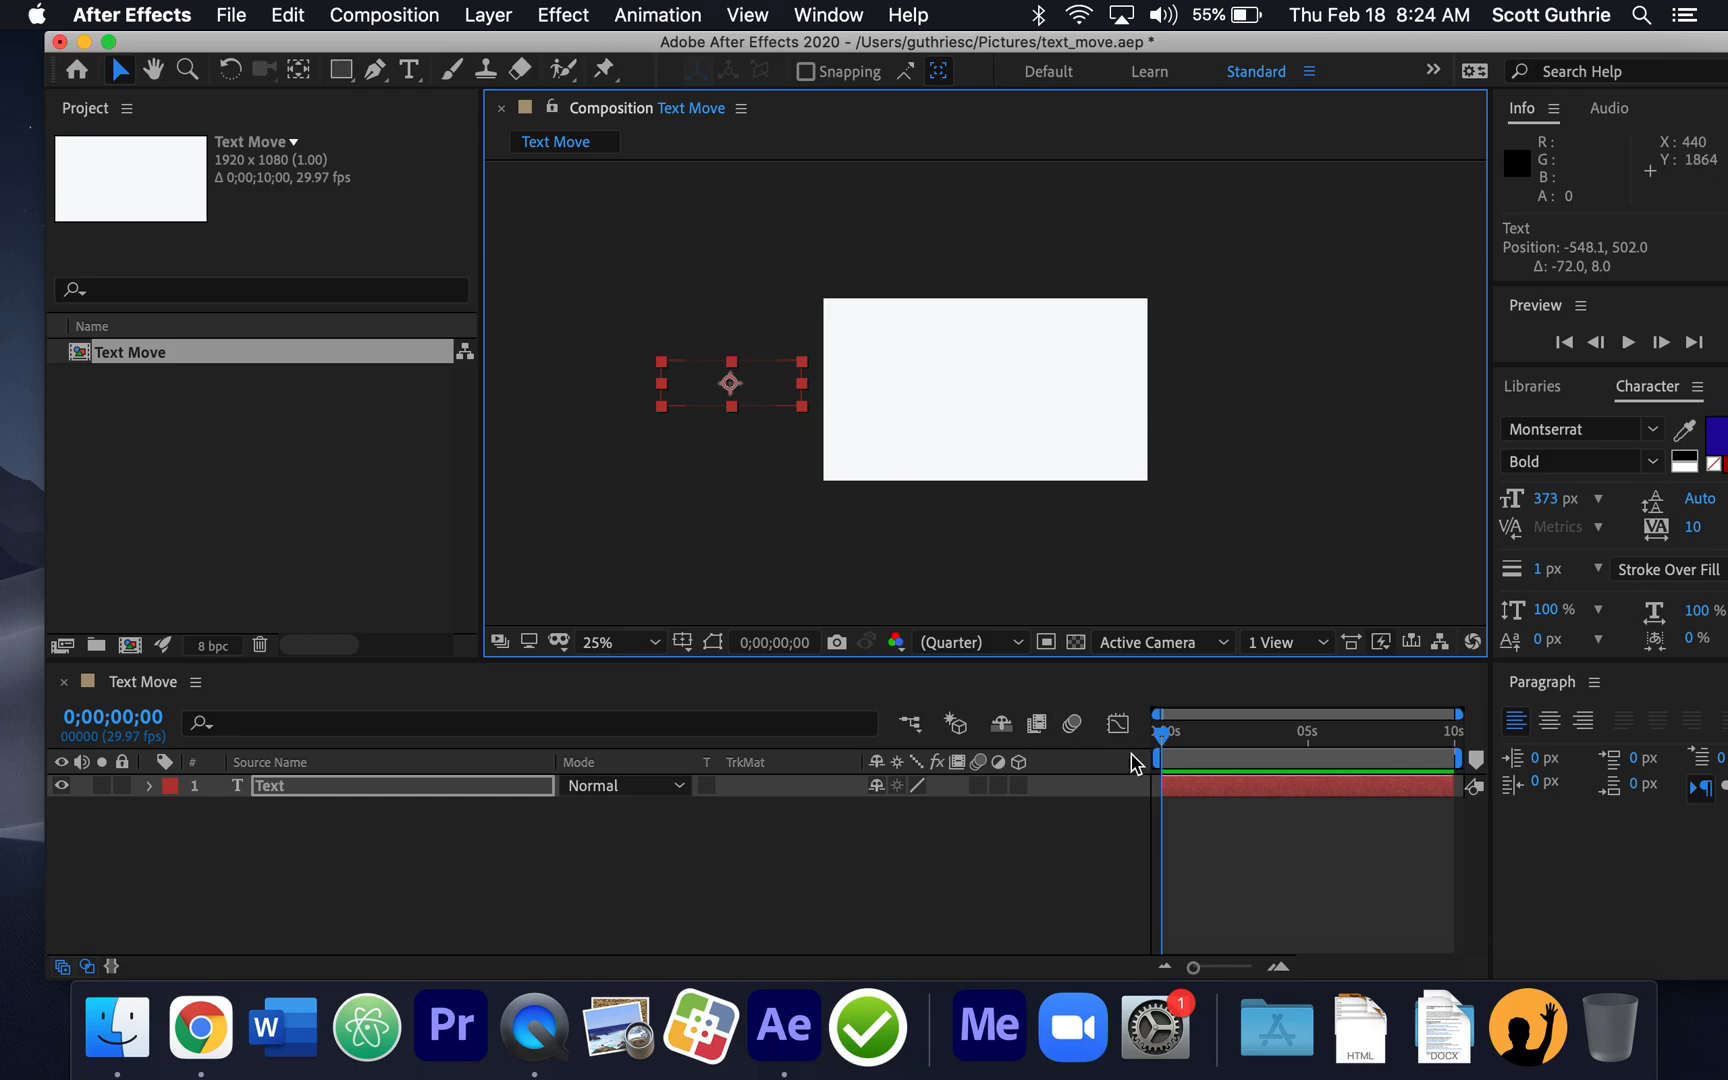
# - Reveal the text layer's Position property and enable its keyframing at 0;00;00;00
pyautogui.moveTo(1159, 735)
pyautogui.mouseDown()
pyautogui.moveTo(1208, 732)
pyautogui.moveTo(1138, 741)
pyautogui.mouseUp()
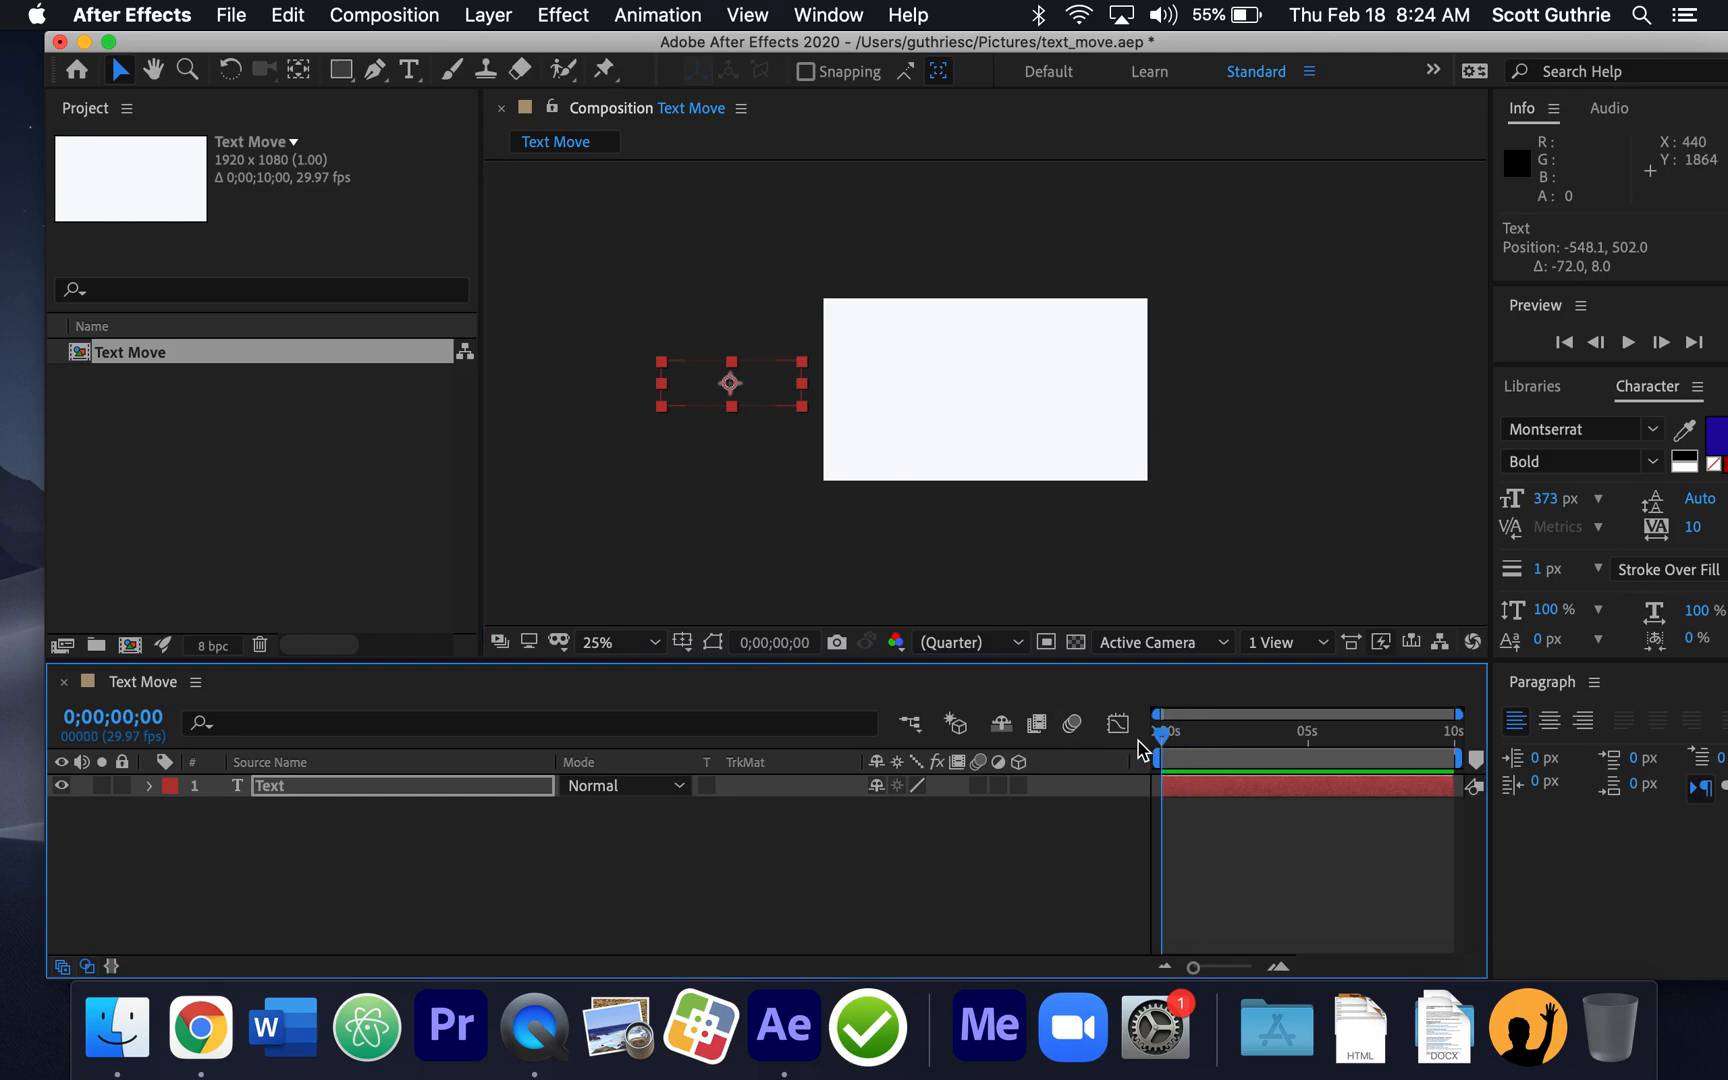
pyautogui.click(1244, 783)
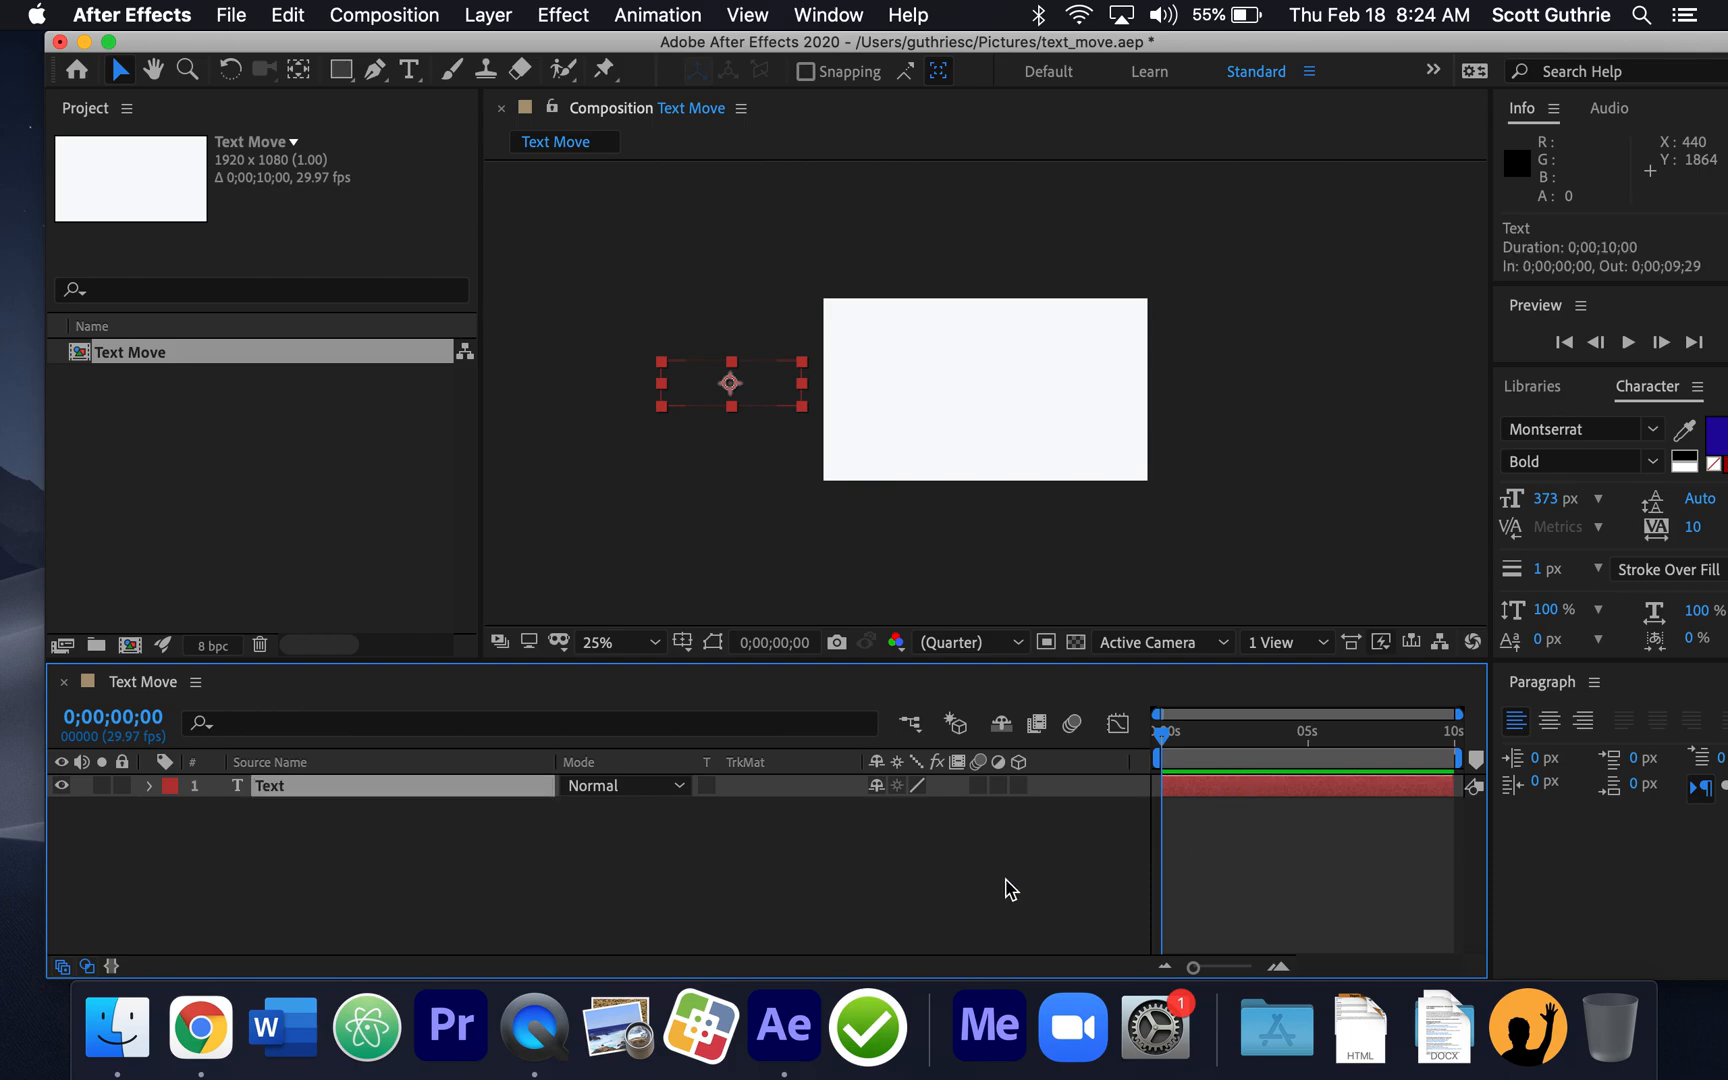
pyautogui.press('p')
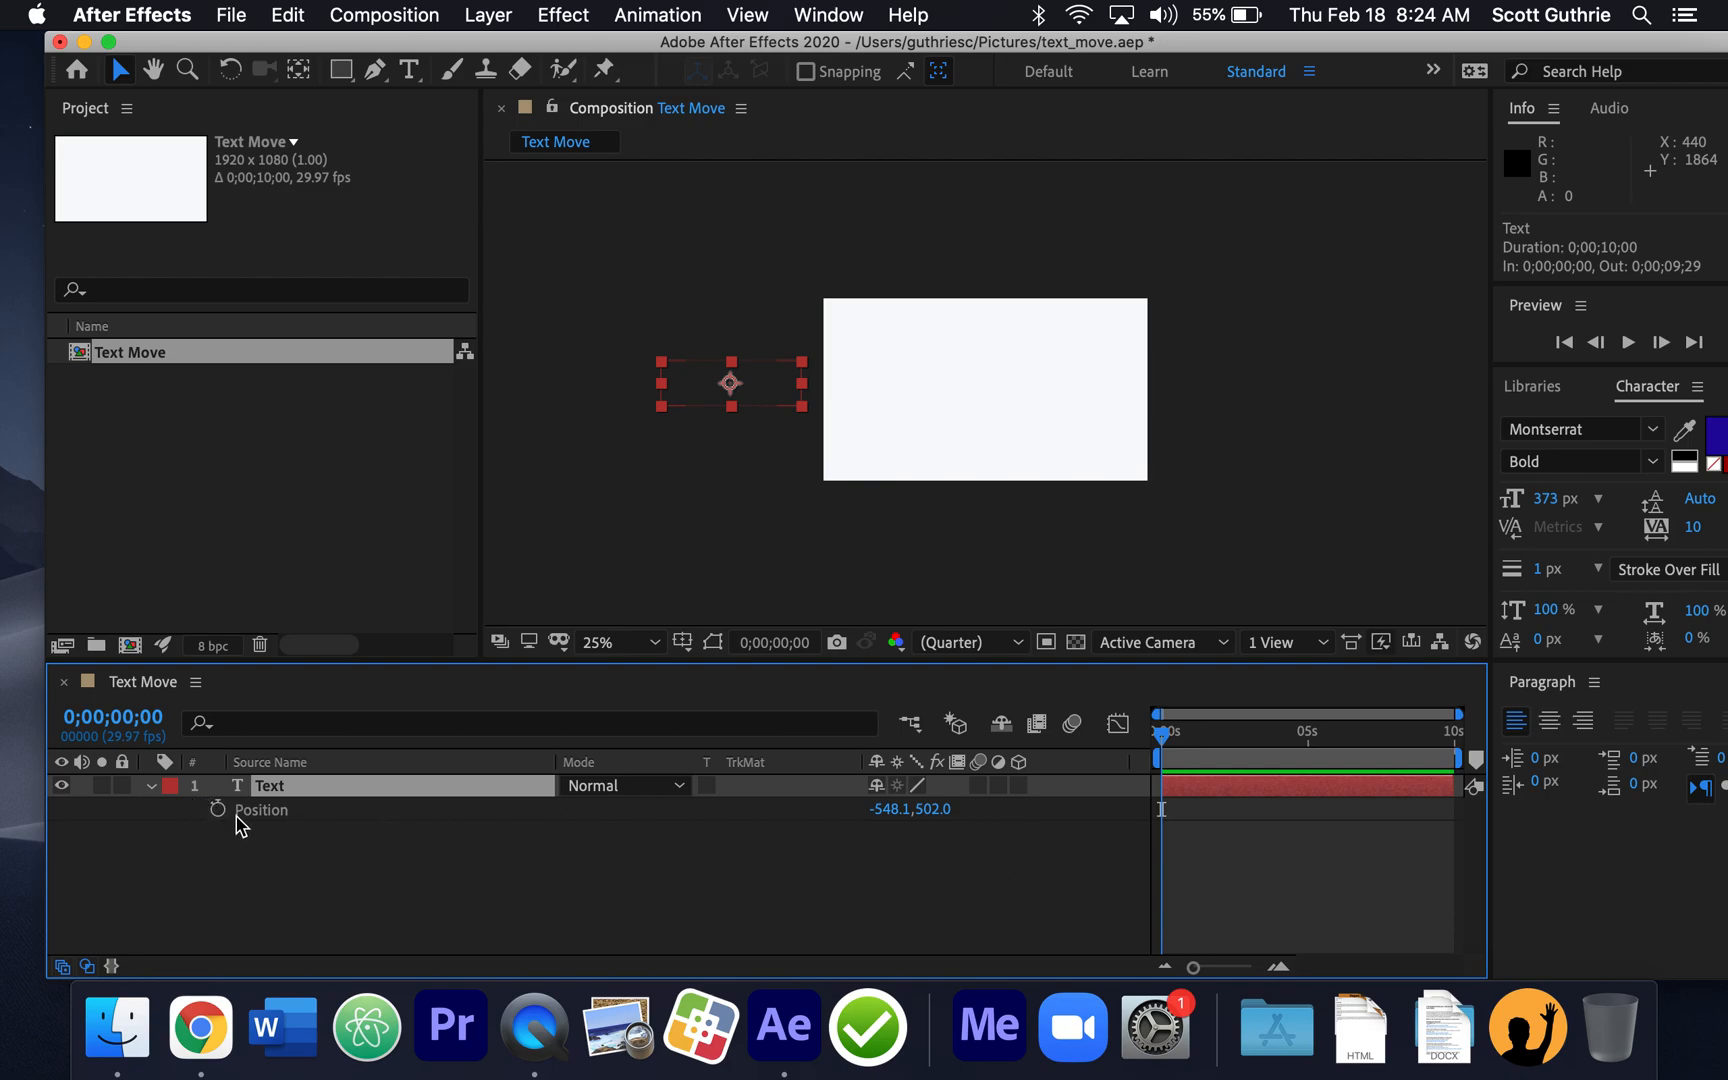
pyautogui.moveTo(586, 42); pyautogui.dragTo(662, 42)
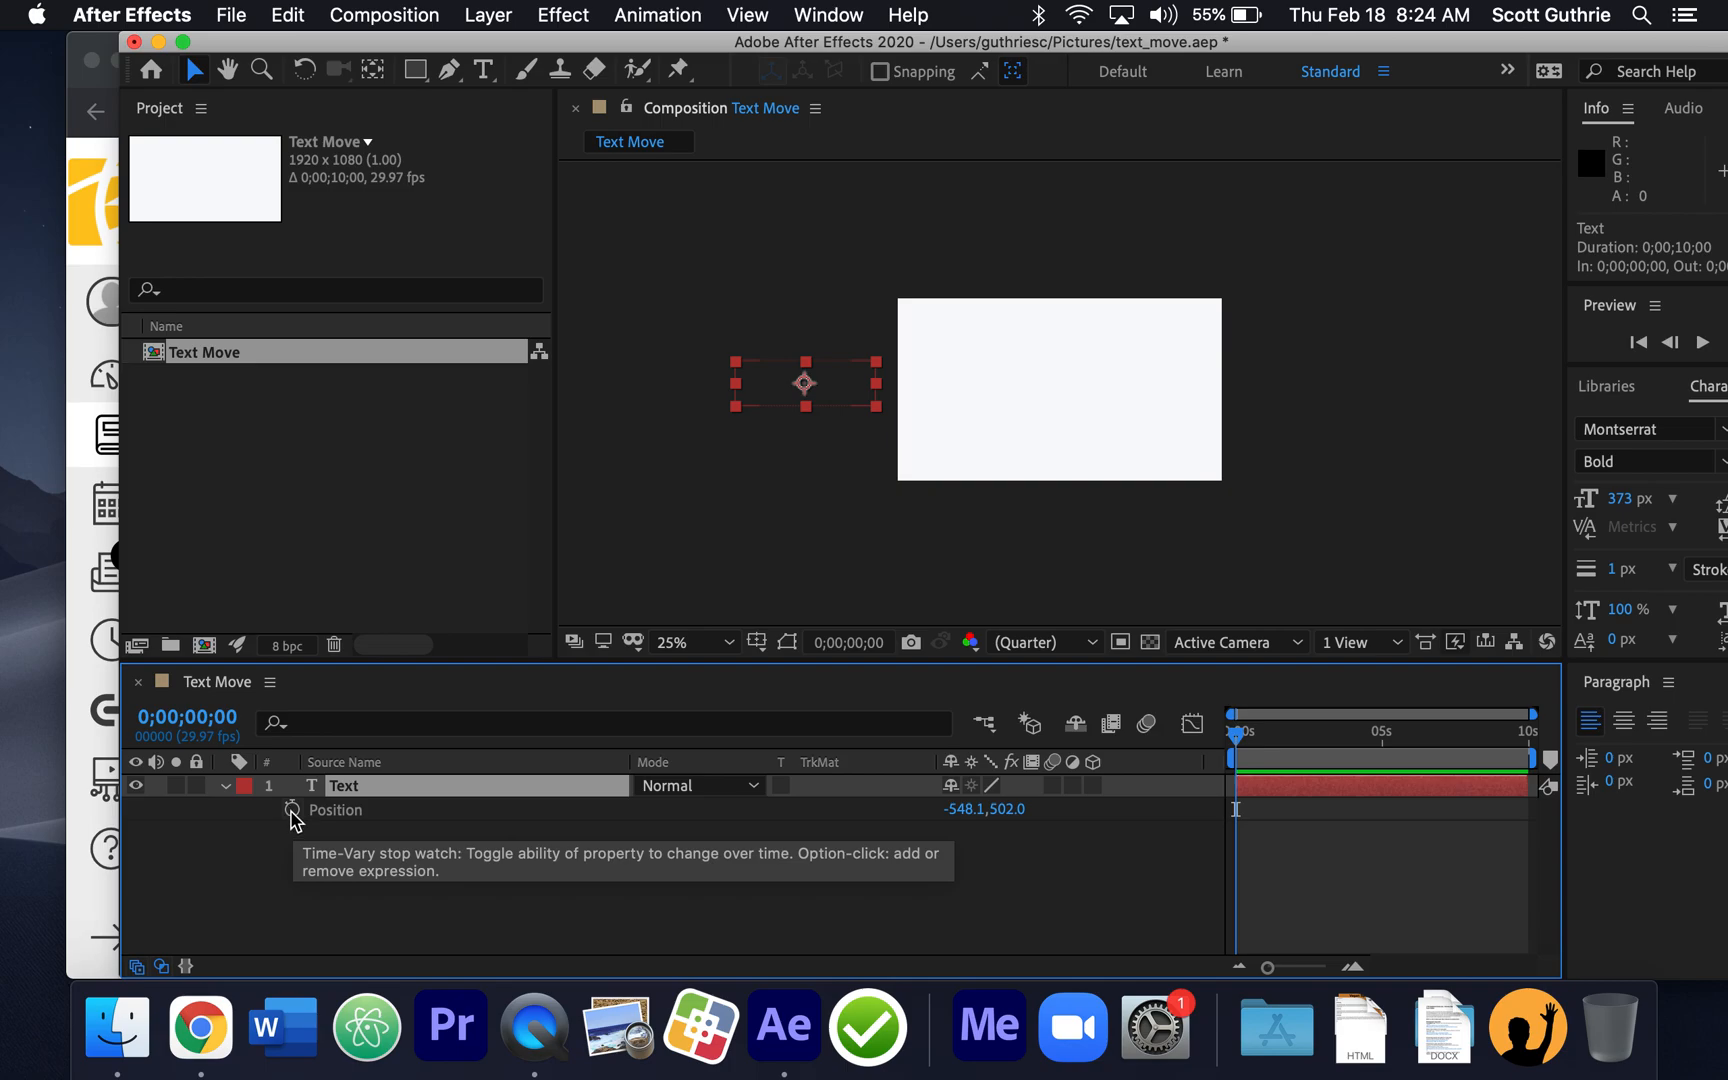
pyautogui.click(292, 811)
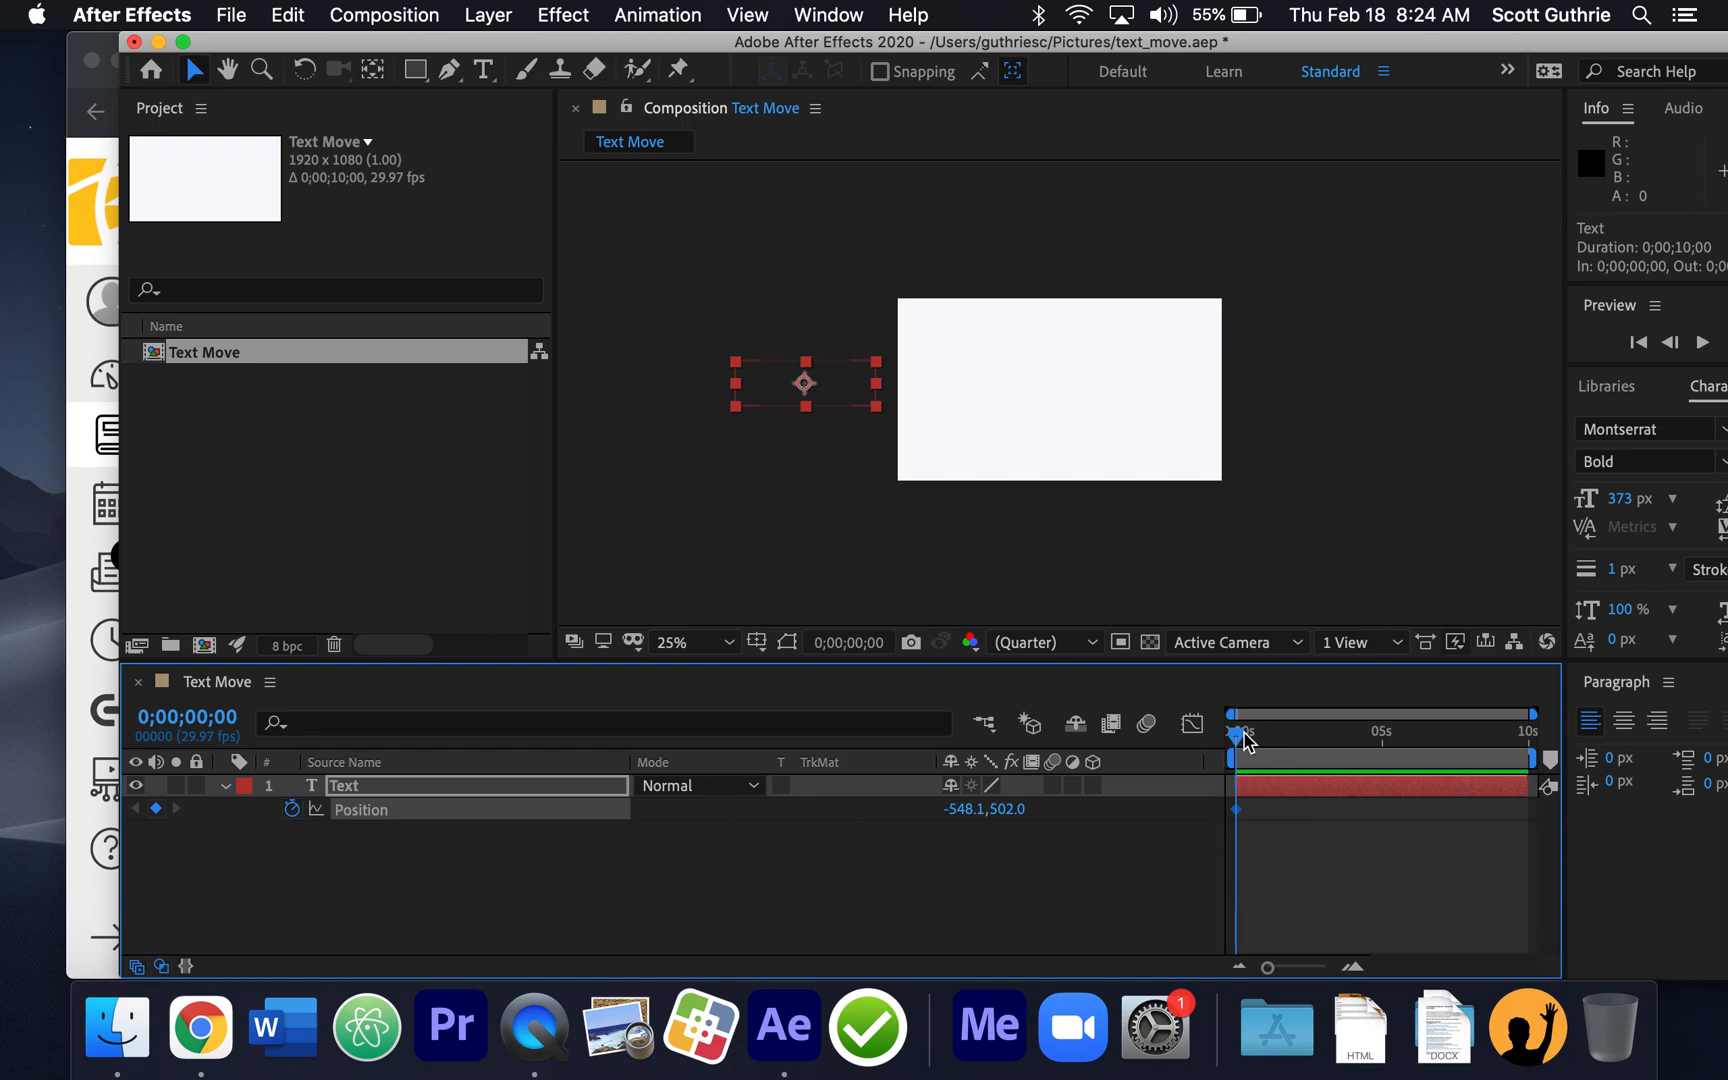
# - At 0;00;01;20, move the text into the right half of the frame, to about position 1284, 526, as a second Position keyframe
pyautogui.moveTo(1236, 737); pyautogui.dragTo(1315, 733)
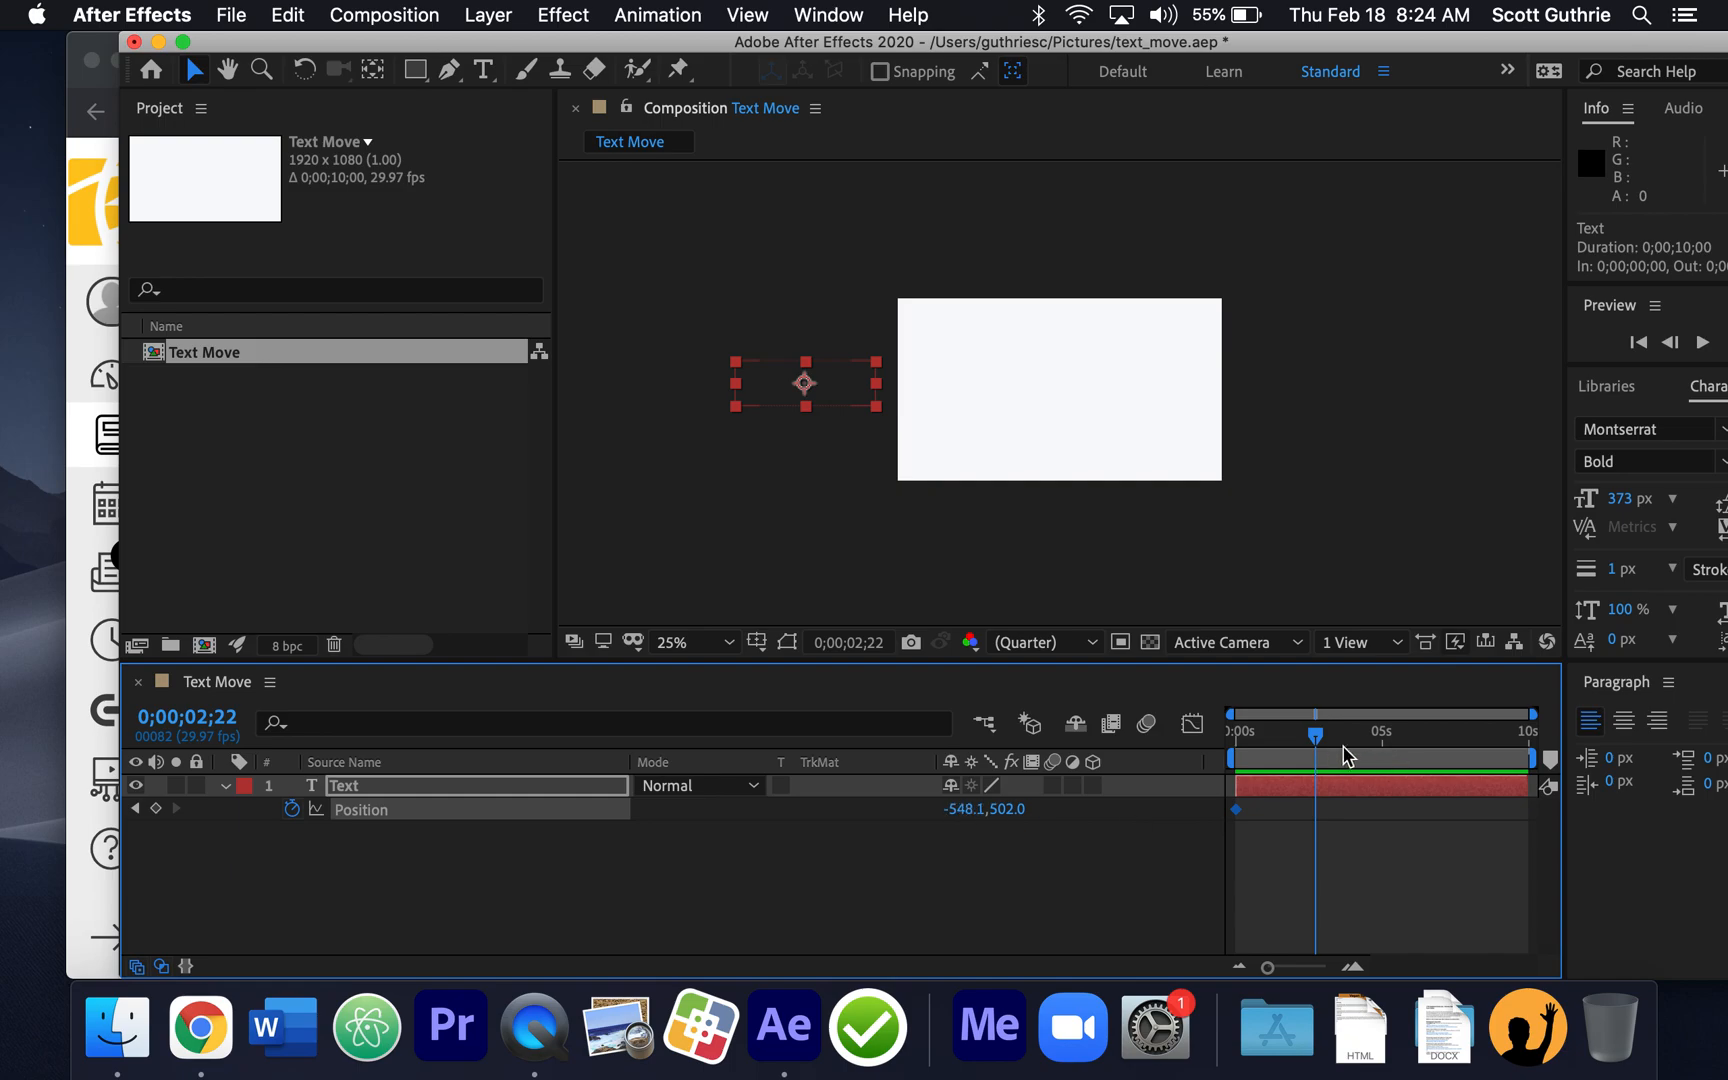
pyautogui.moveTo(1318, 740); pyautogui.dragTo(1236, 735)
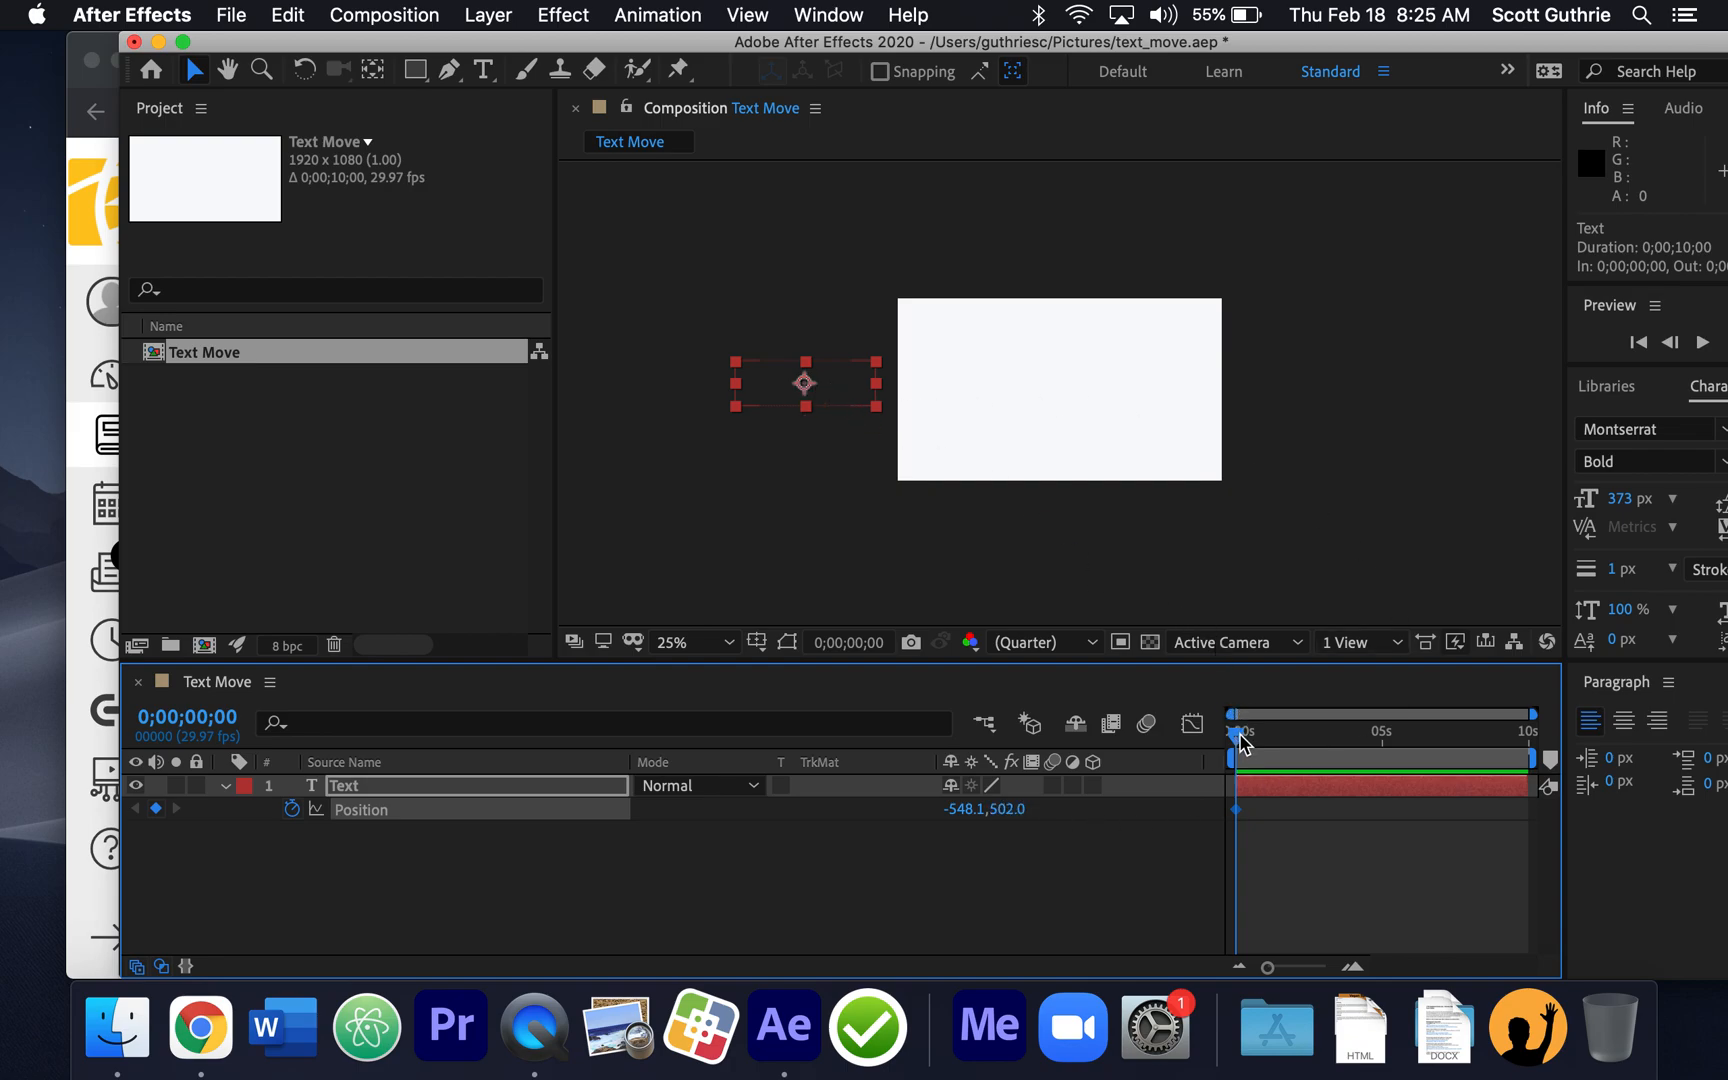
pyautogui.moveTo(1238, 740); pyautogui.dragTo(1292, 735)
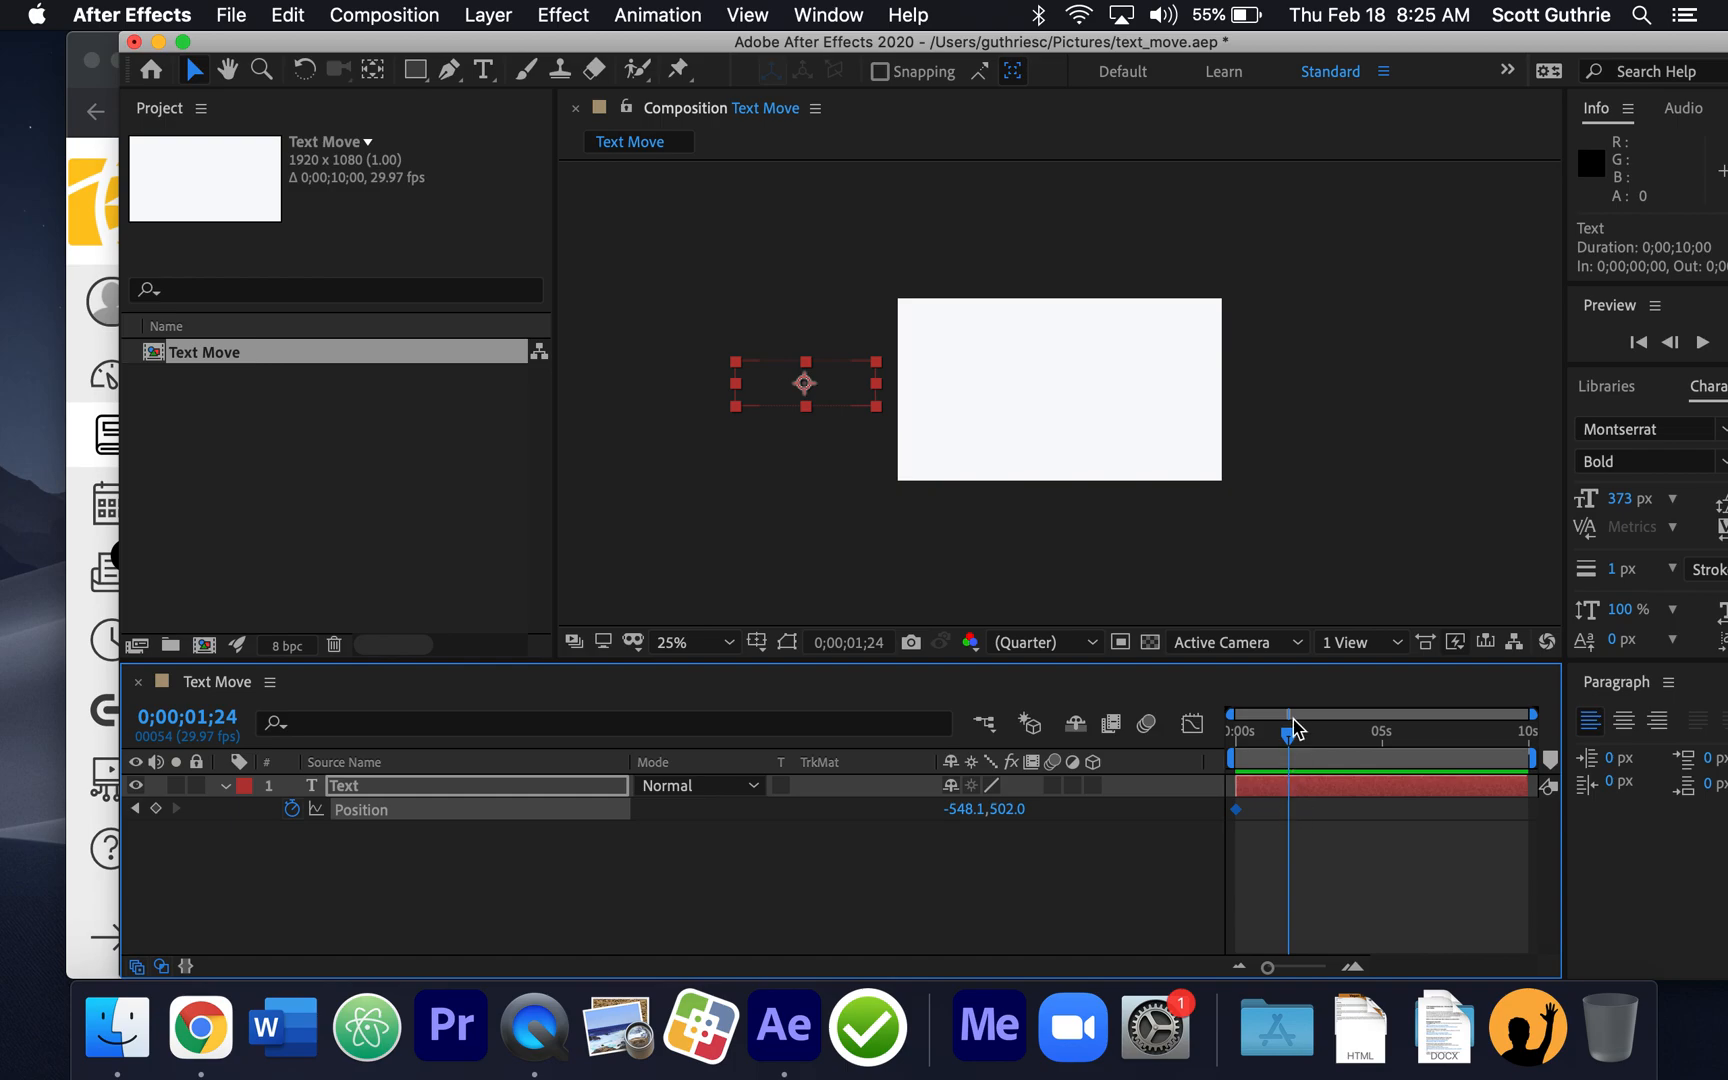
pyautogui.moveTo(1291, 737)
pyautogui.mouseDown()
pyautogui.moveTo(1354, 738)
pyautogui.moveTo(1291, 740)
pyautogui.mouseUp()
pyautogui.moveTo(843, 390); pyautogui.dragTo(1150, 392)
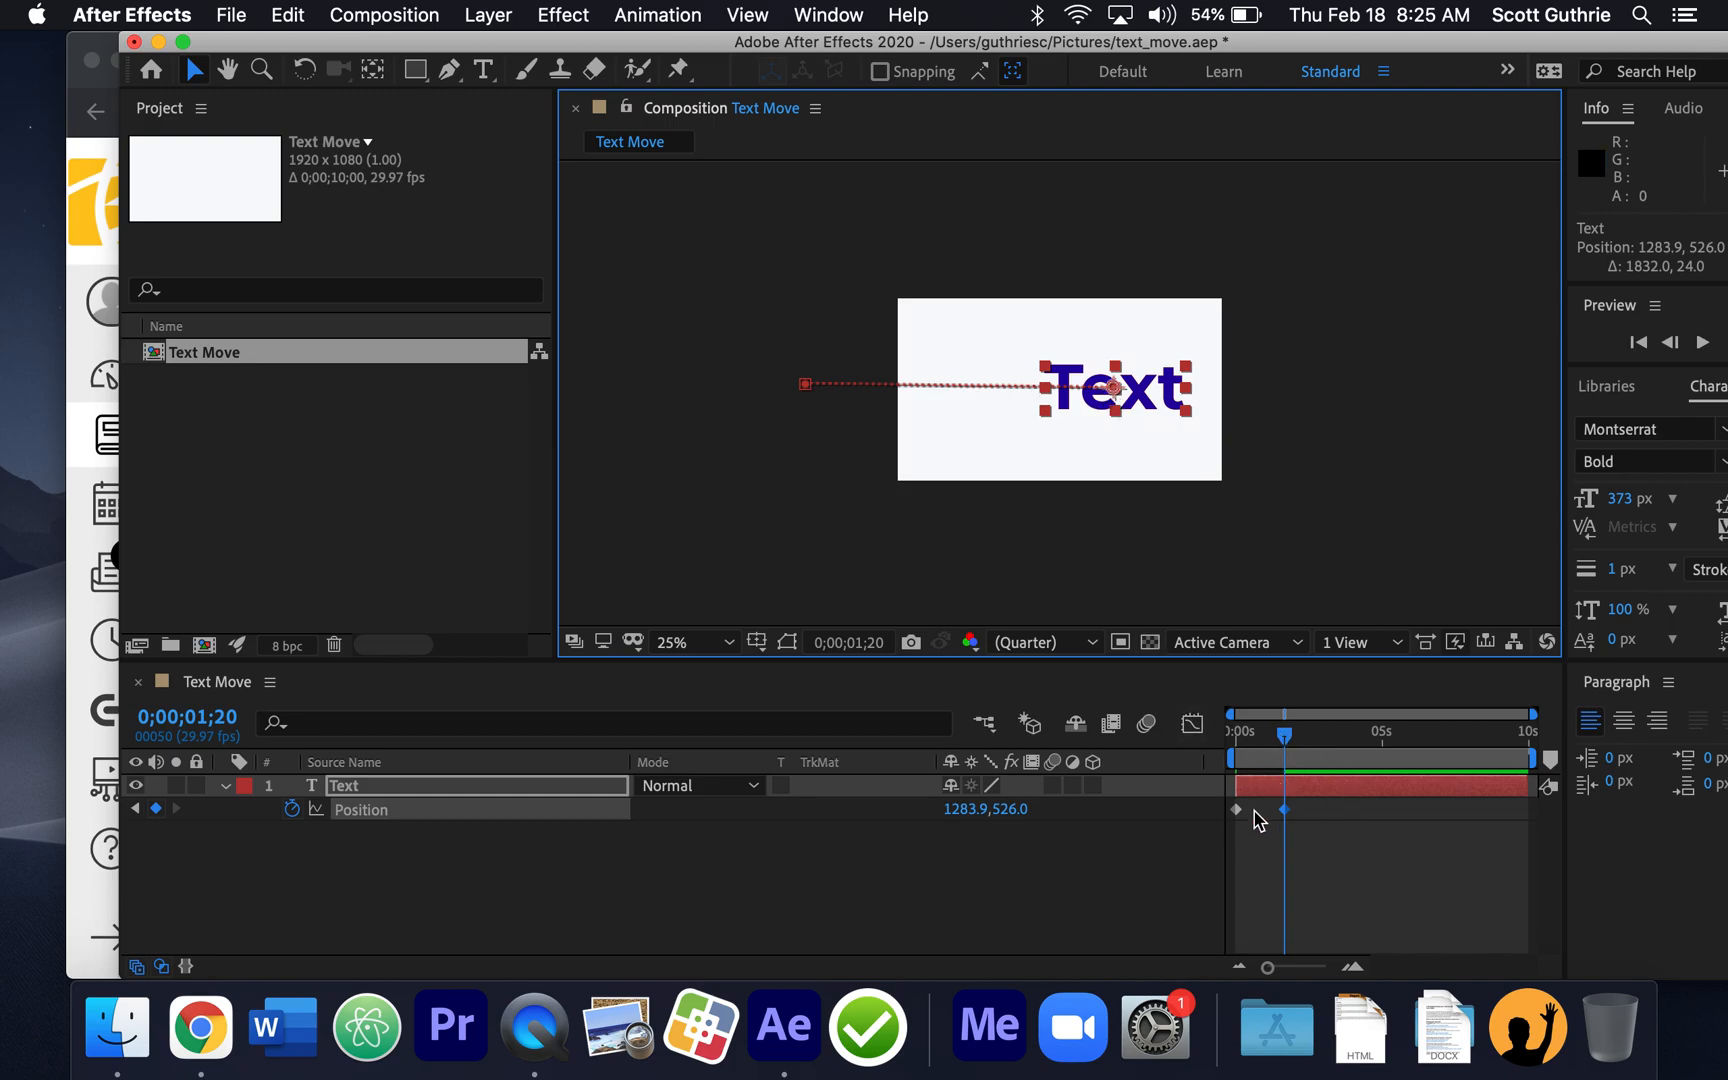
# - Scrub through the text's movement and slow it by moving the second Position keyframe to about 0;00;05;06
pyautogui.moveTo(1285, 740); pyautogui.dragTo(1222, 737)
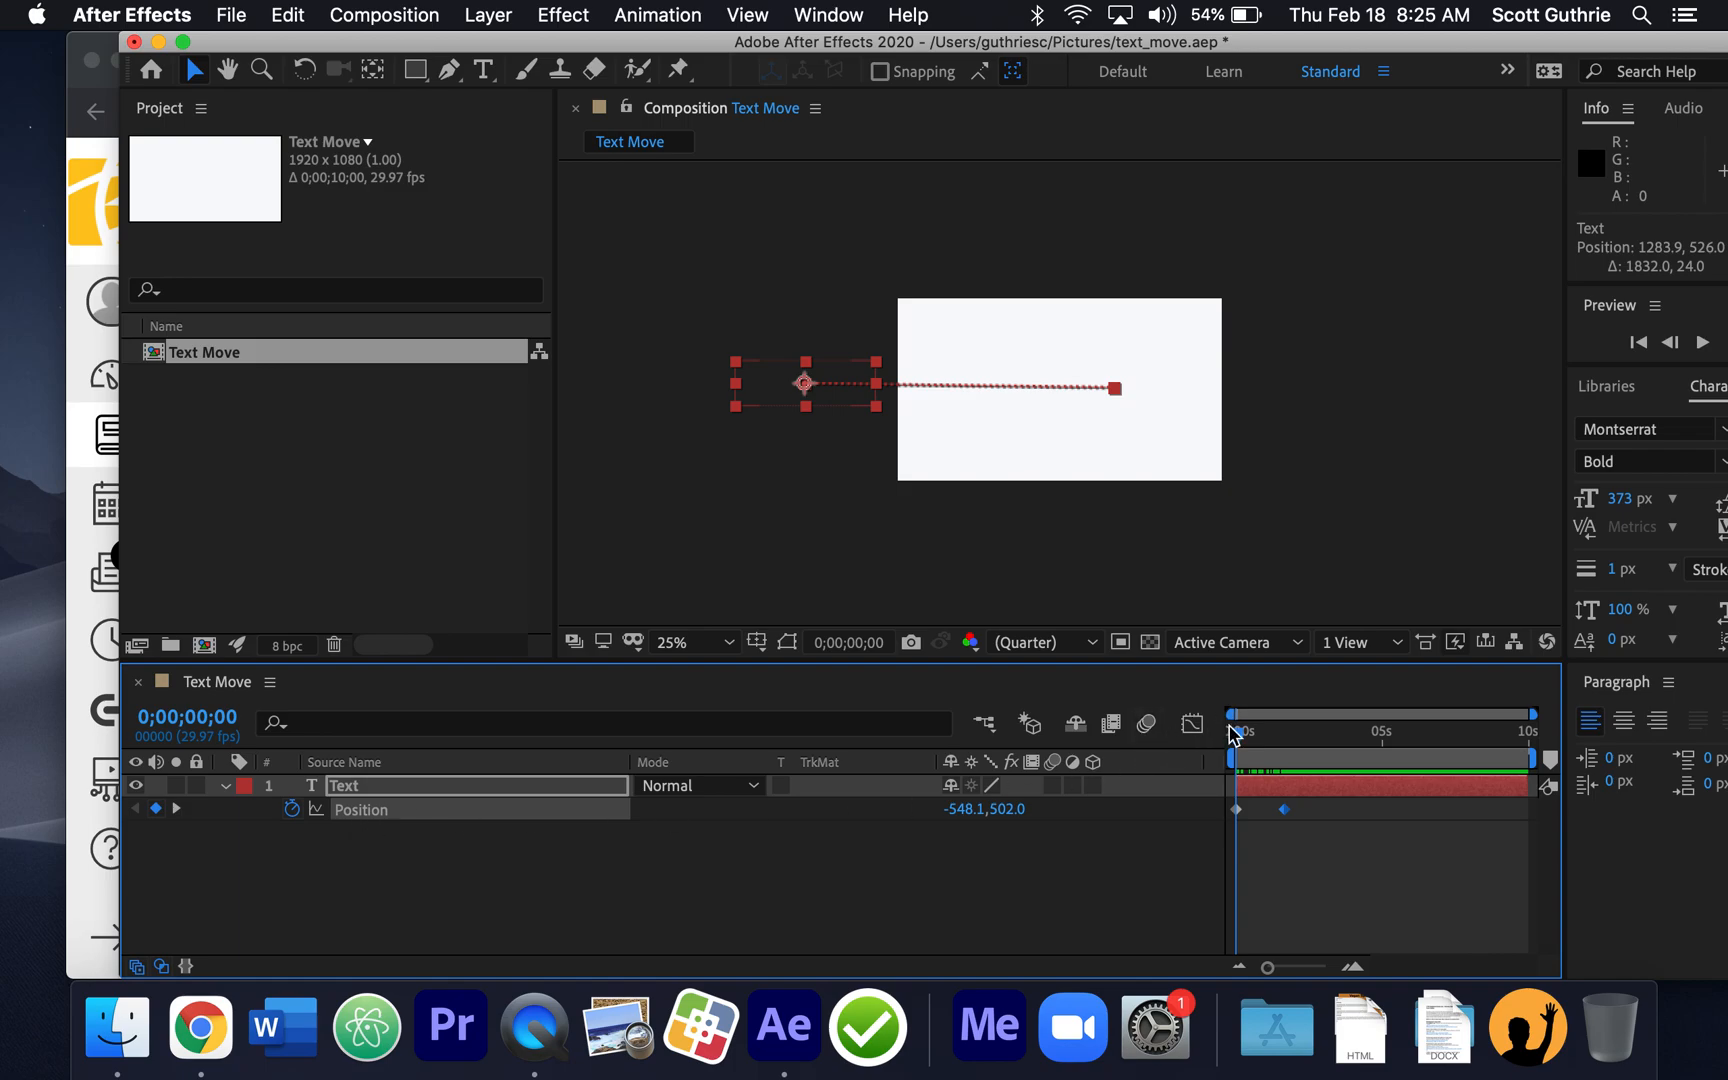
pyautogui.moveTo(1238, 740)
pyautogui.mouseDown()
pyautogui.moveTo(1295, 726)
pyautogui.moveTo(1222, 727)
pyautogui.mouseUp()
pyautogui.moveTo(1235, 734)
pyautogui.mouseDown()
pyautogui.moveTo(1288, 716)
pyautogui.moveTo(1232, 730)
pyautogui.moveTo(1251, 730)
pyautogui.mouseUp()
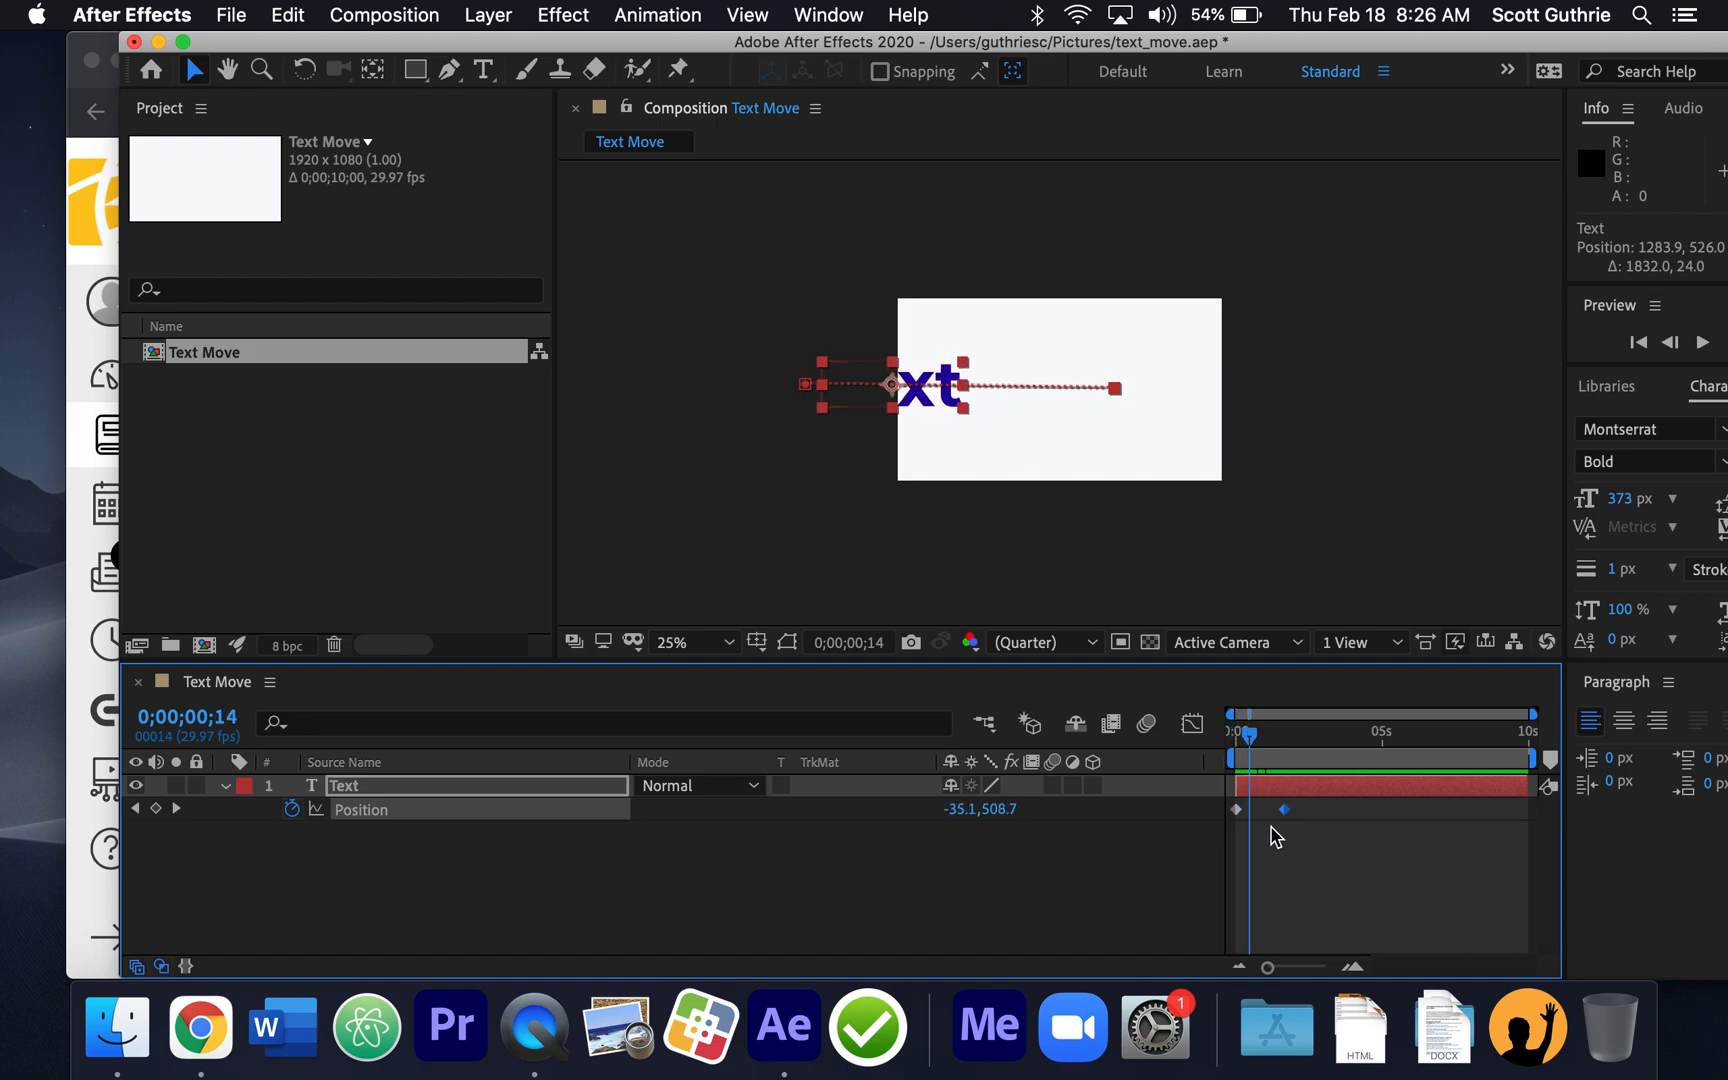
pyautogui.moveTo(1284, 810); pyautogui.dragTo(1390, 822)
pyautogui.moveTo(1250, 737); pyautogui.dragTo(1388, 740)
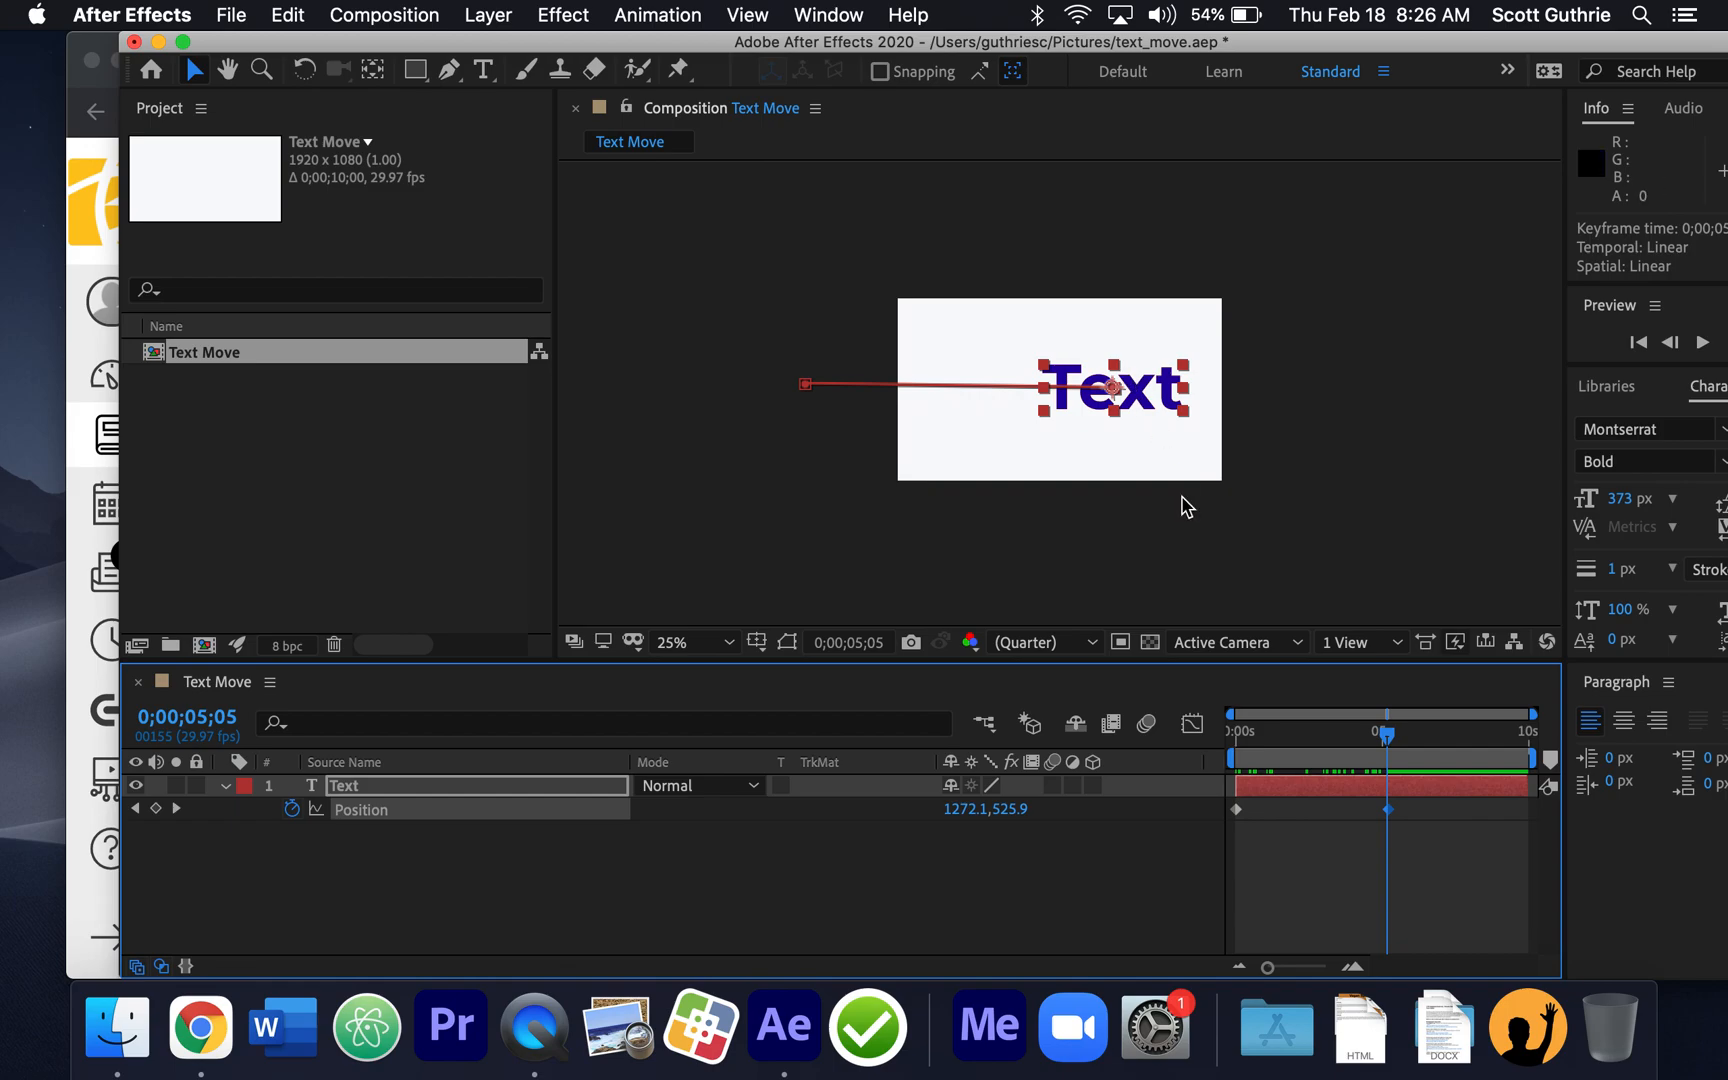
# - At 0;00;02;19, move the text above the frame to about position 980, -206 as an intermediate keyframe, and scrub through the path
pyautogui.moveTo(1388, 740); pyautogui.dragTo(1313, 740)
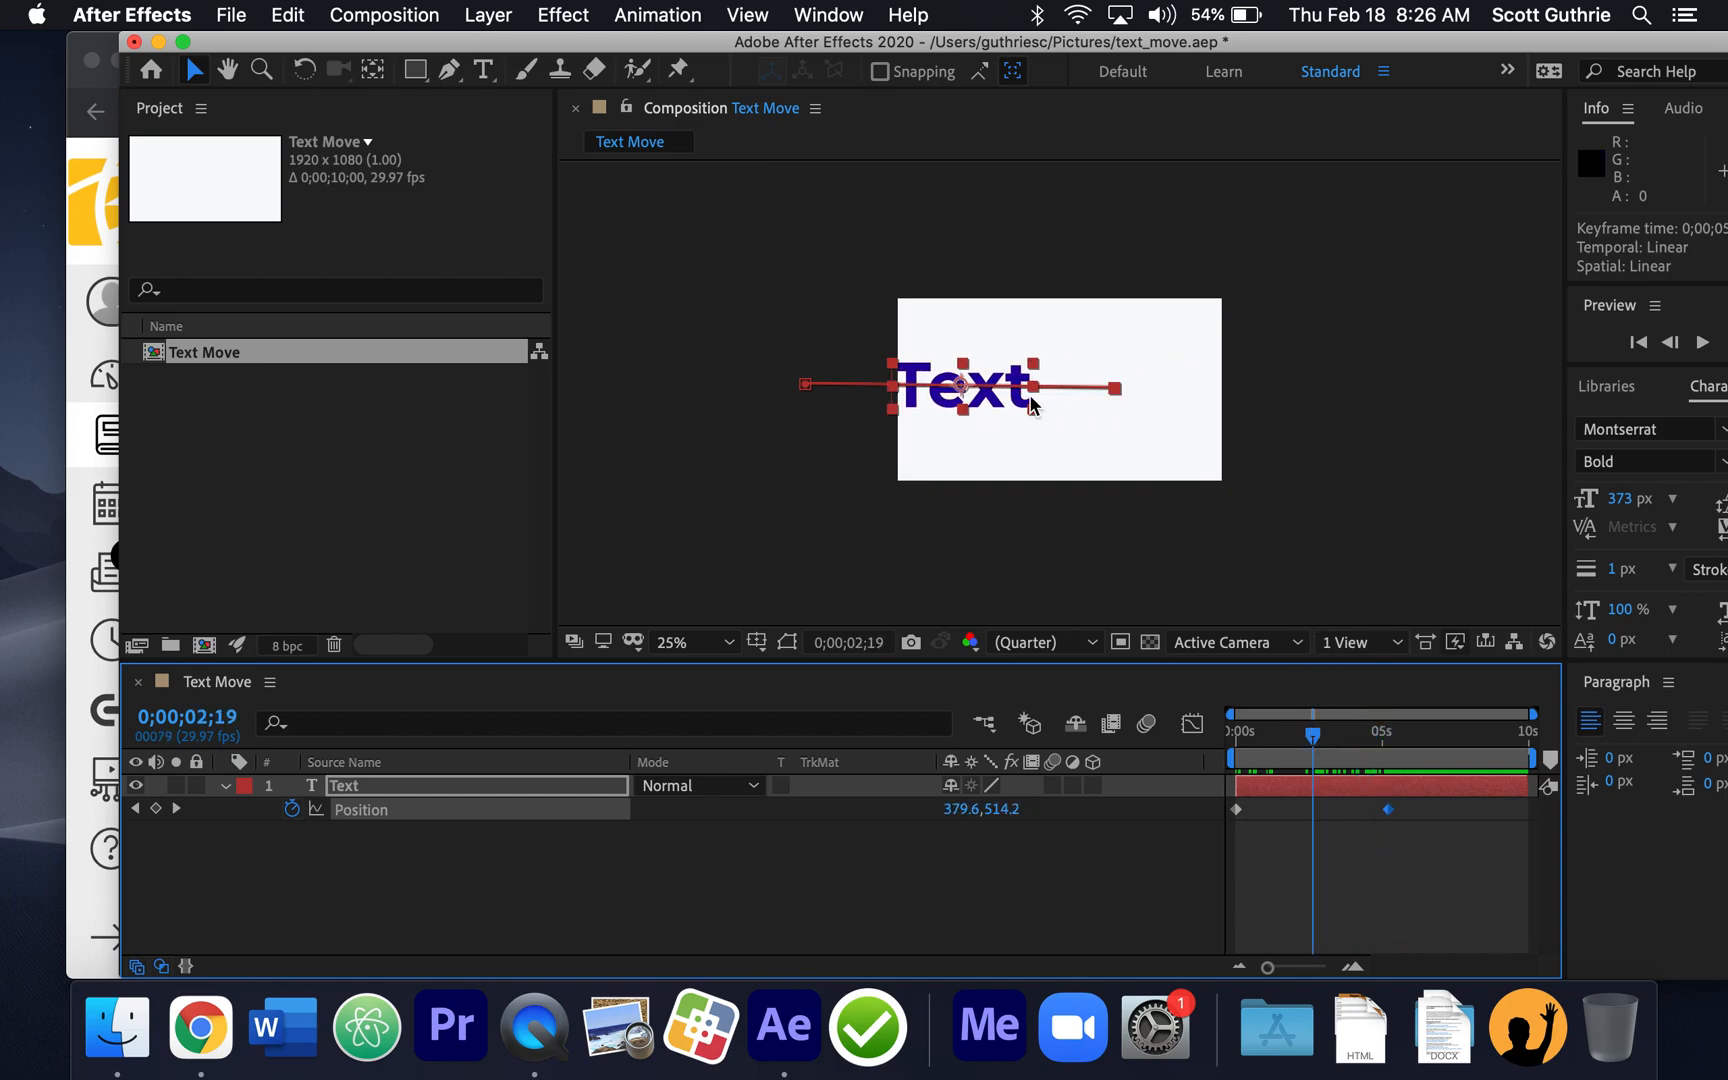
pyautogui.moveTo(951, 381); pyautogui.dragTo(1062, 262)
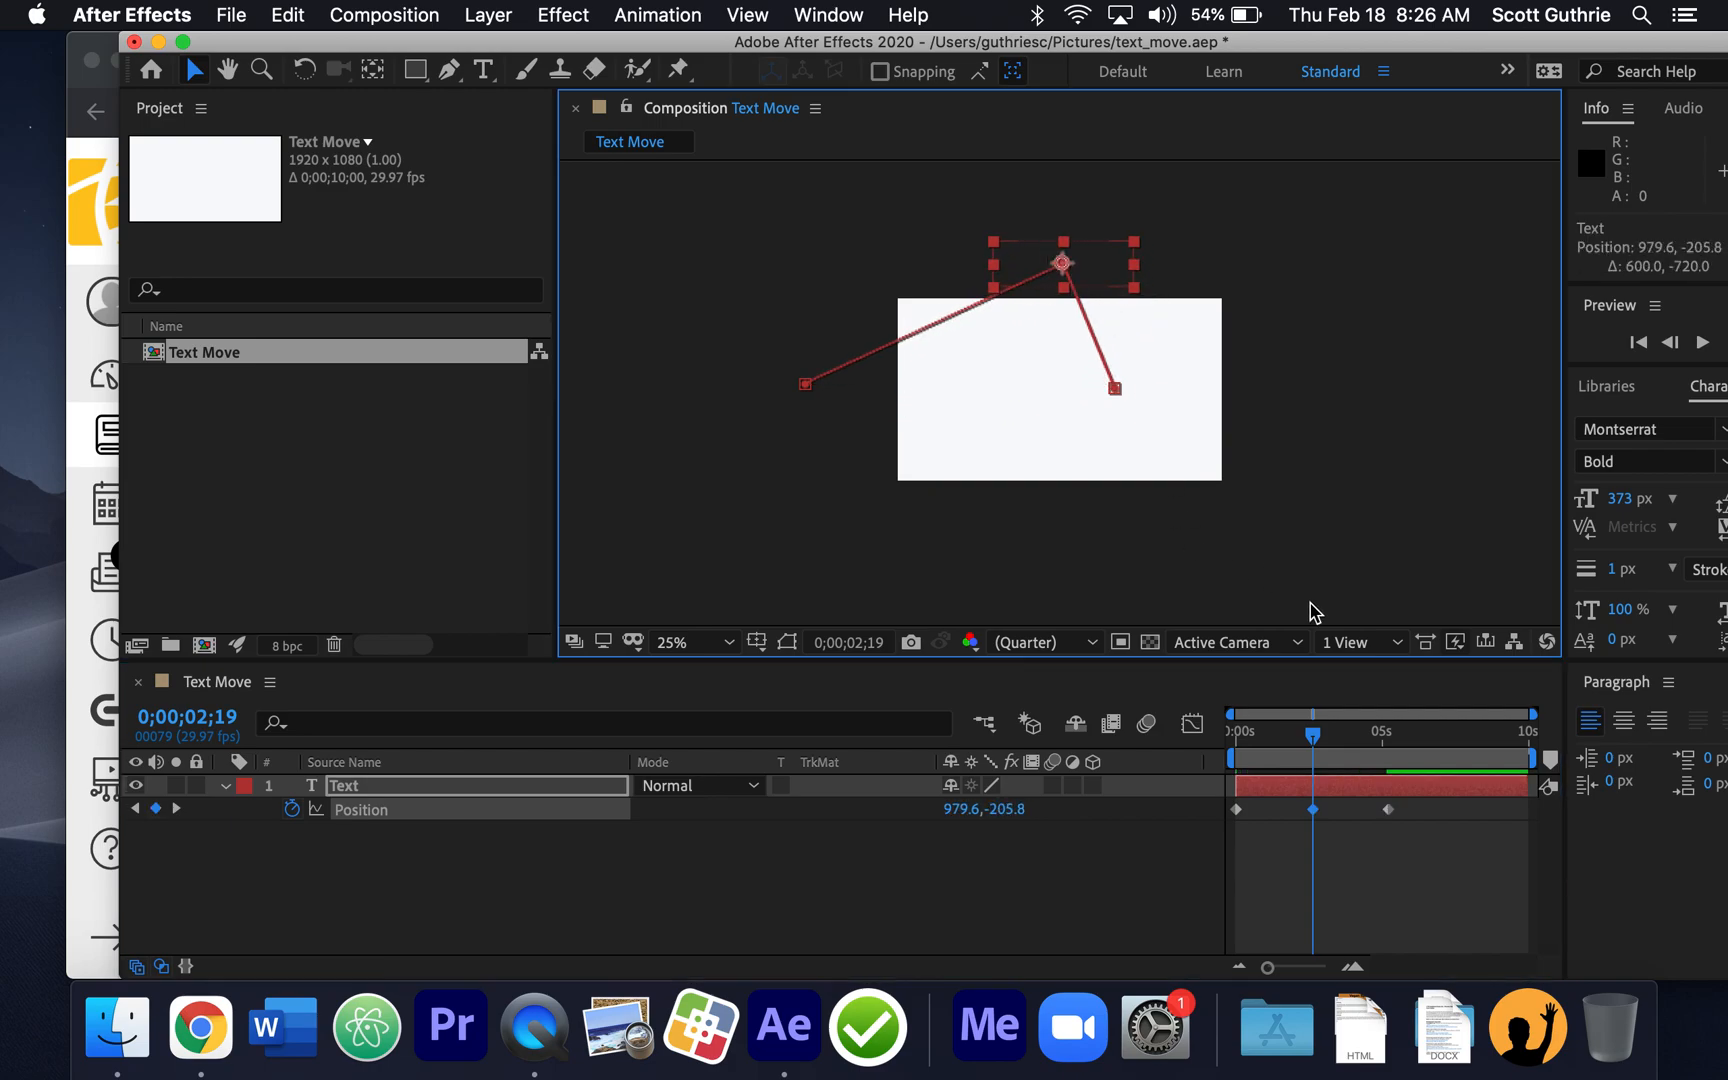
pyautogui.click(1313, 737)
pyautogui.moveTo(1313, 737); pyautogui.dragTo(1432, 738)
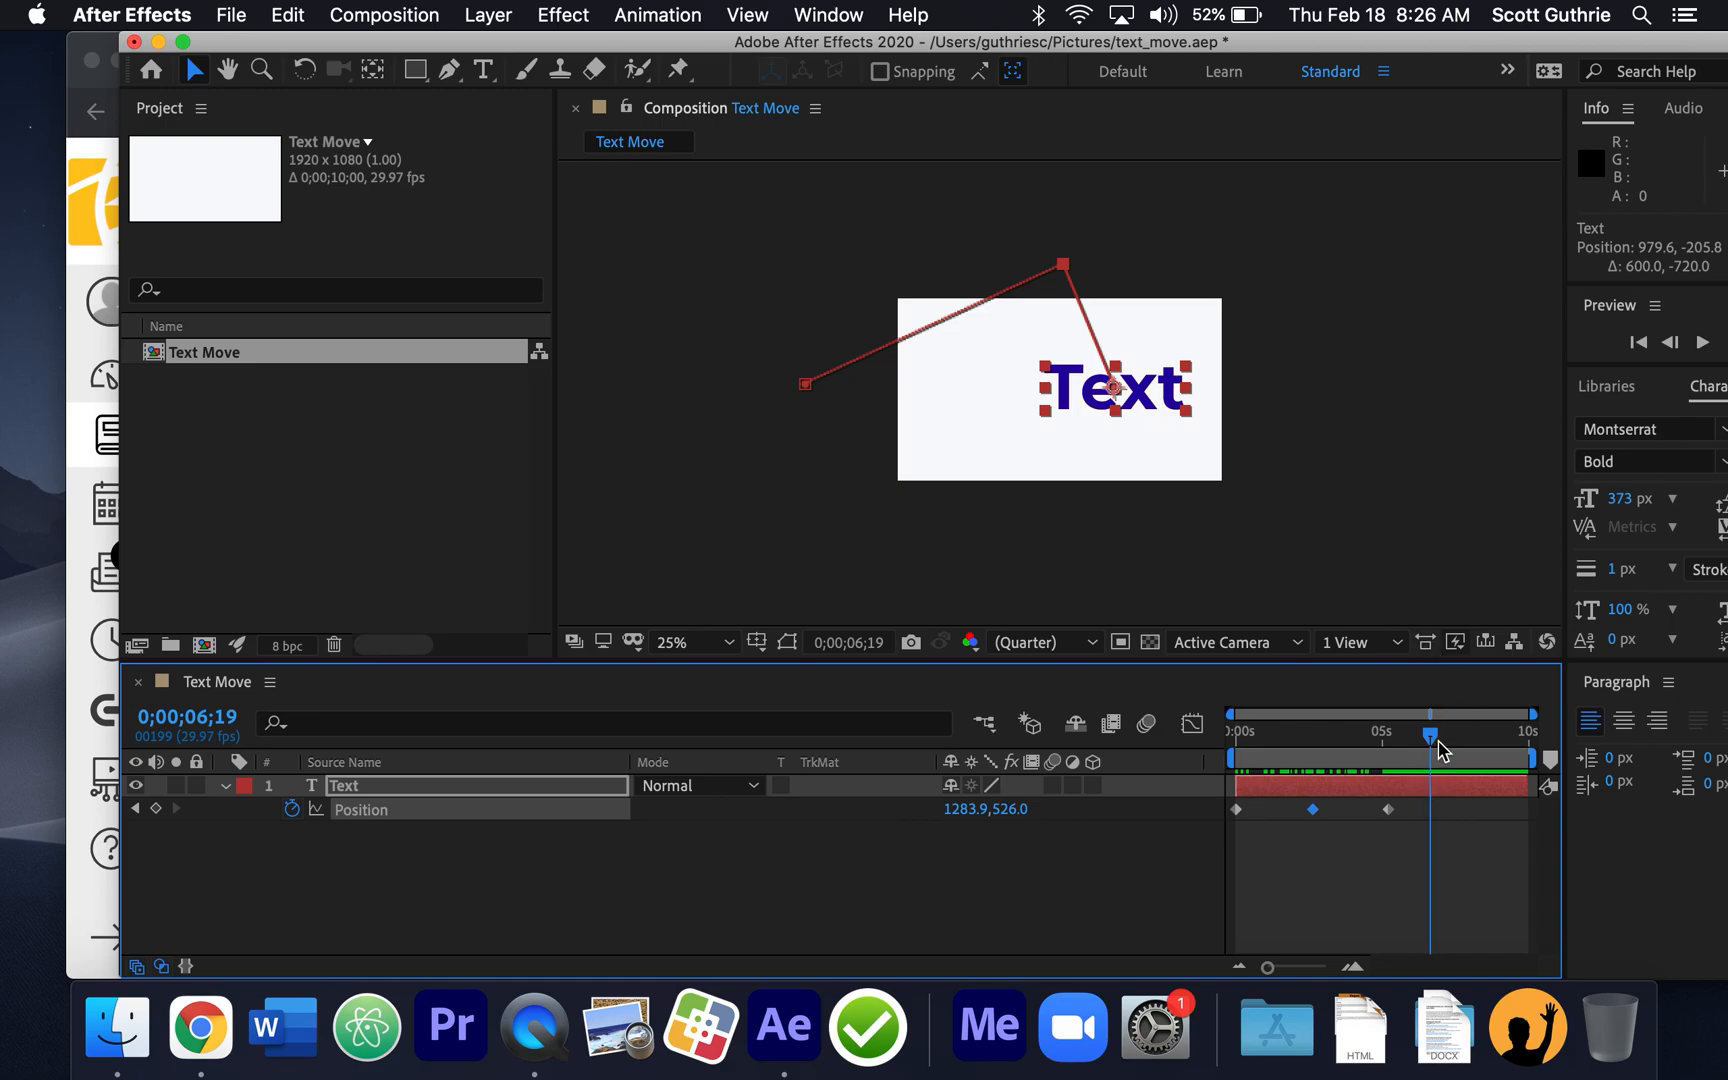
# - Try copying the Position keyframe at 0;00;05;06 and pasting it at 0;00;06;23, and undo the paste
pyautogui.moveTo(1430, 740); pyautogui.dragTo(1386, 739)
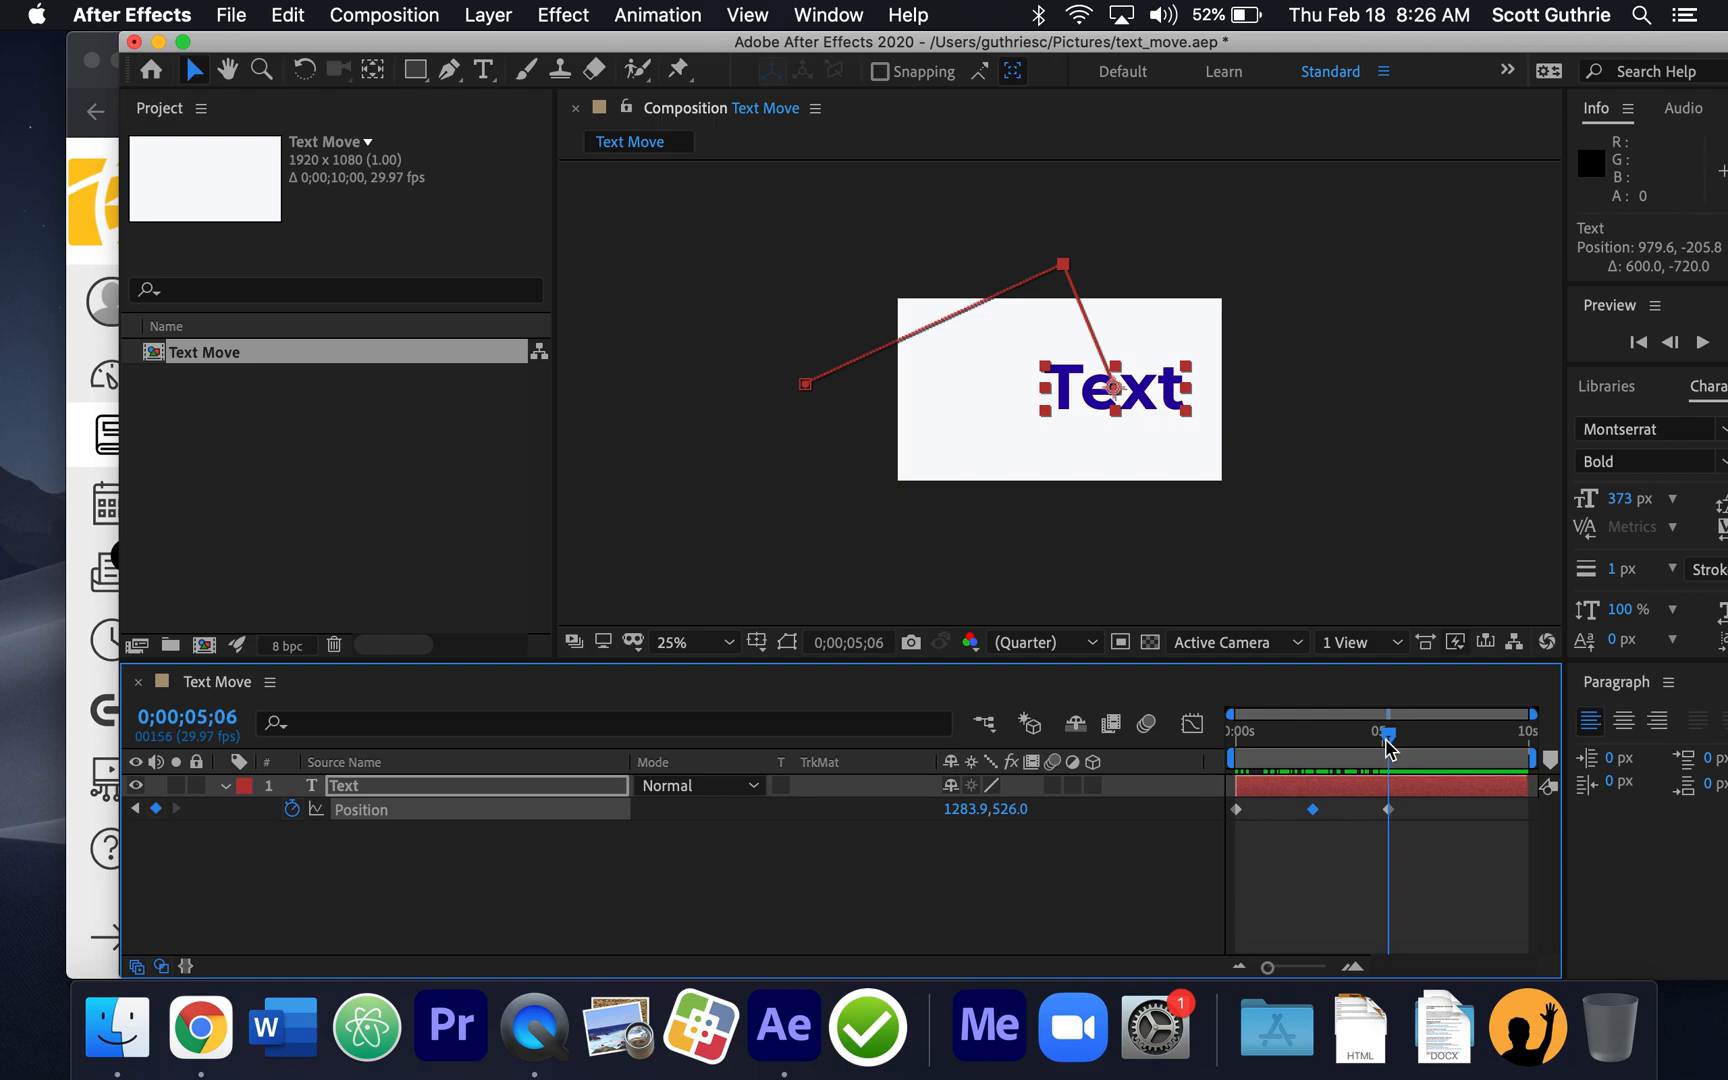
pyautogui.moveTo(1386, 739); pyautogui.dragTo(1435, 744)
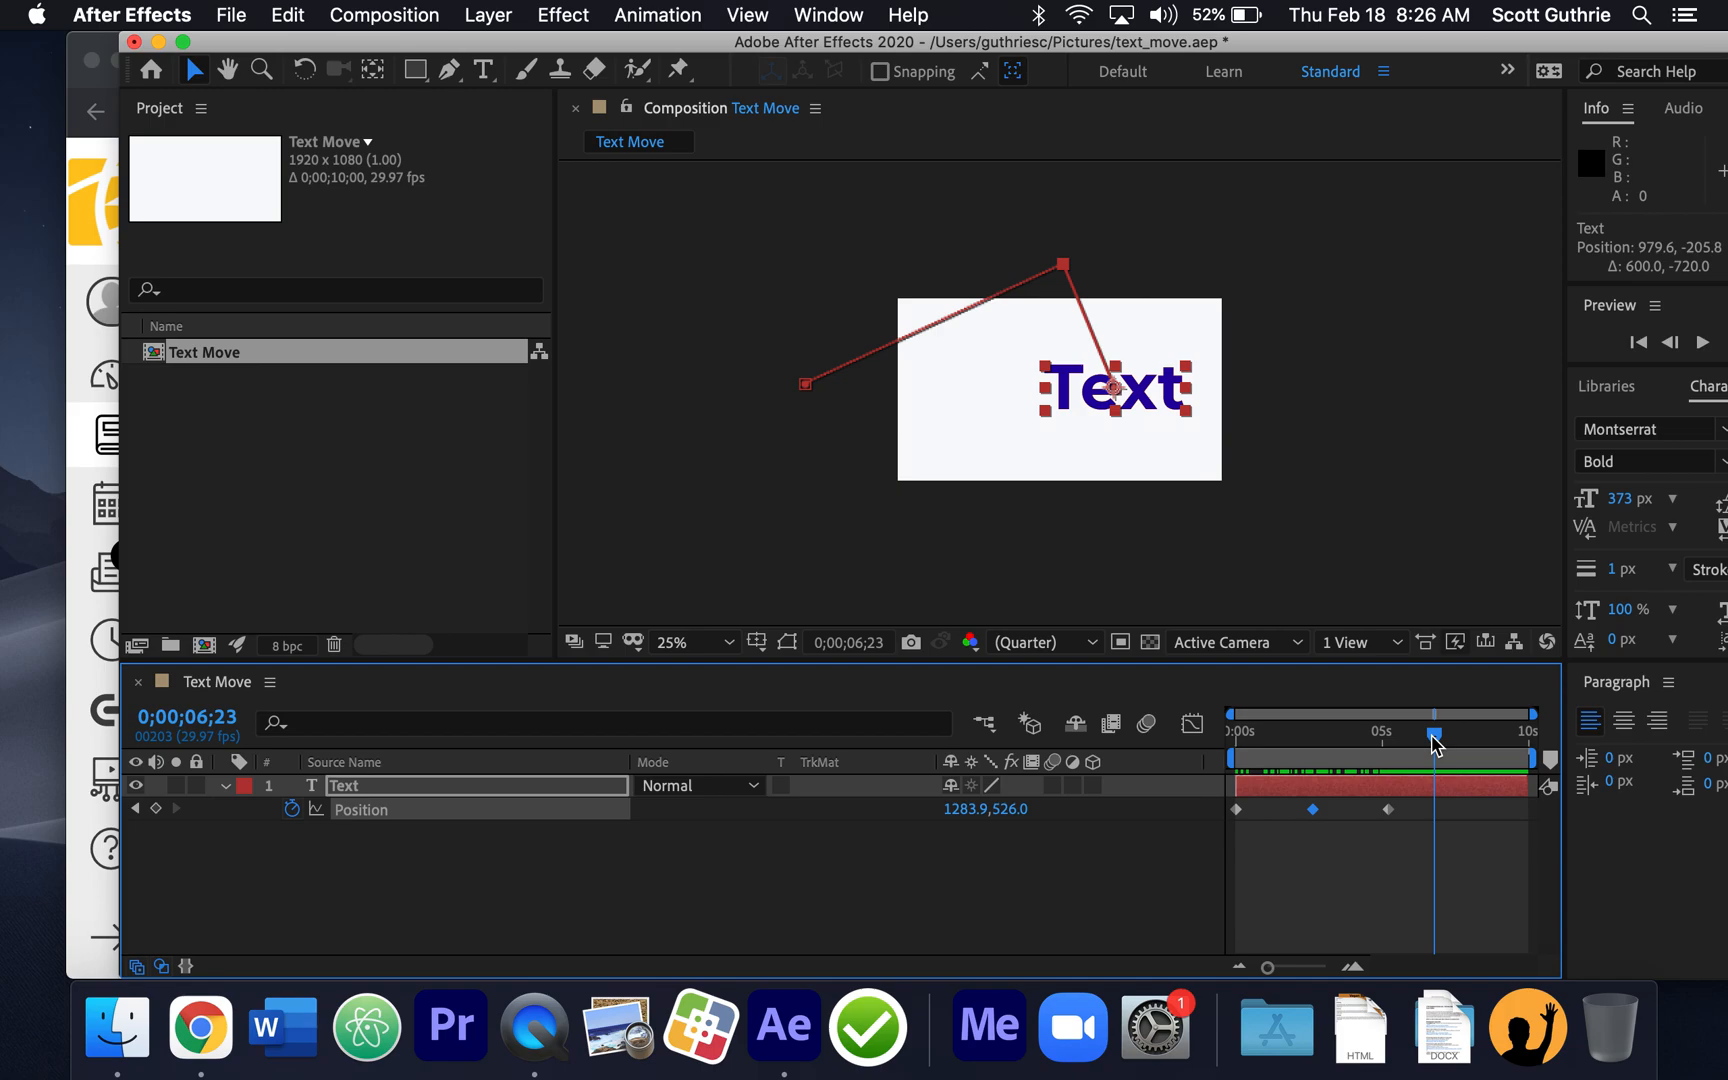
pyautogui.rightClick(1388, 813)
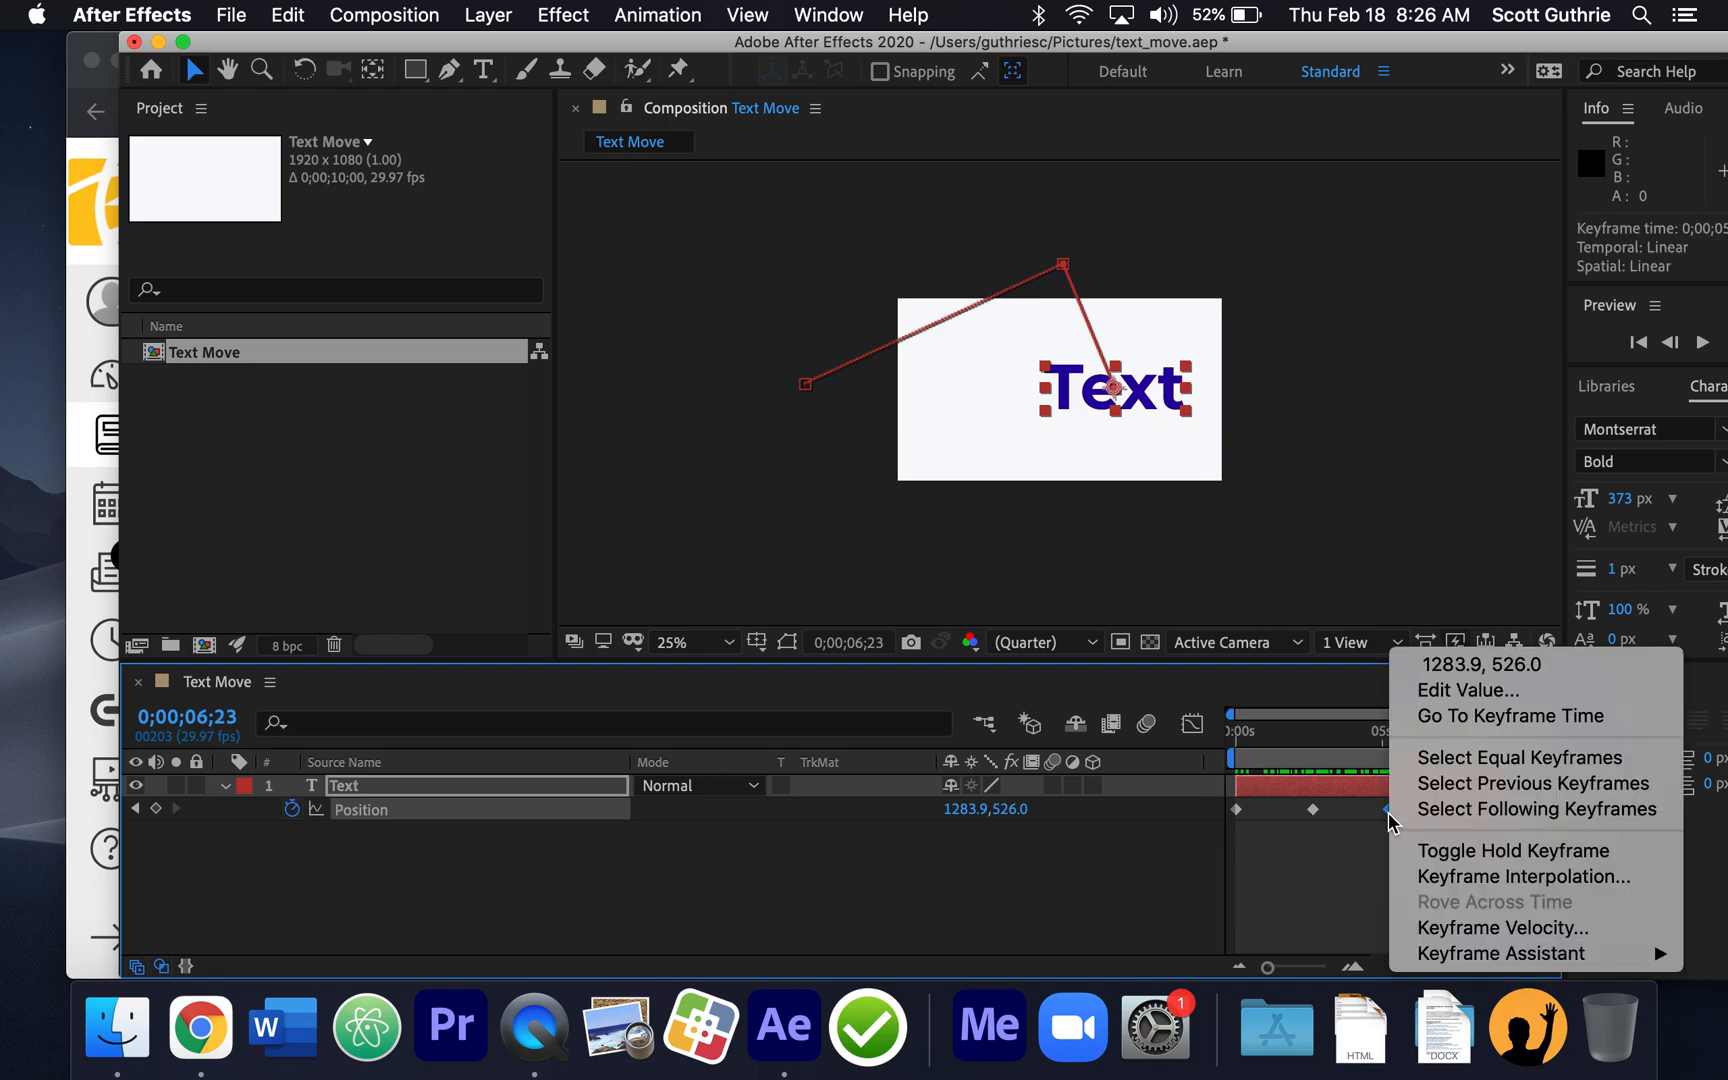
pyautogui.click(1383, 836)
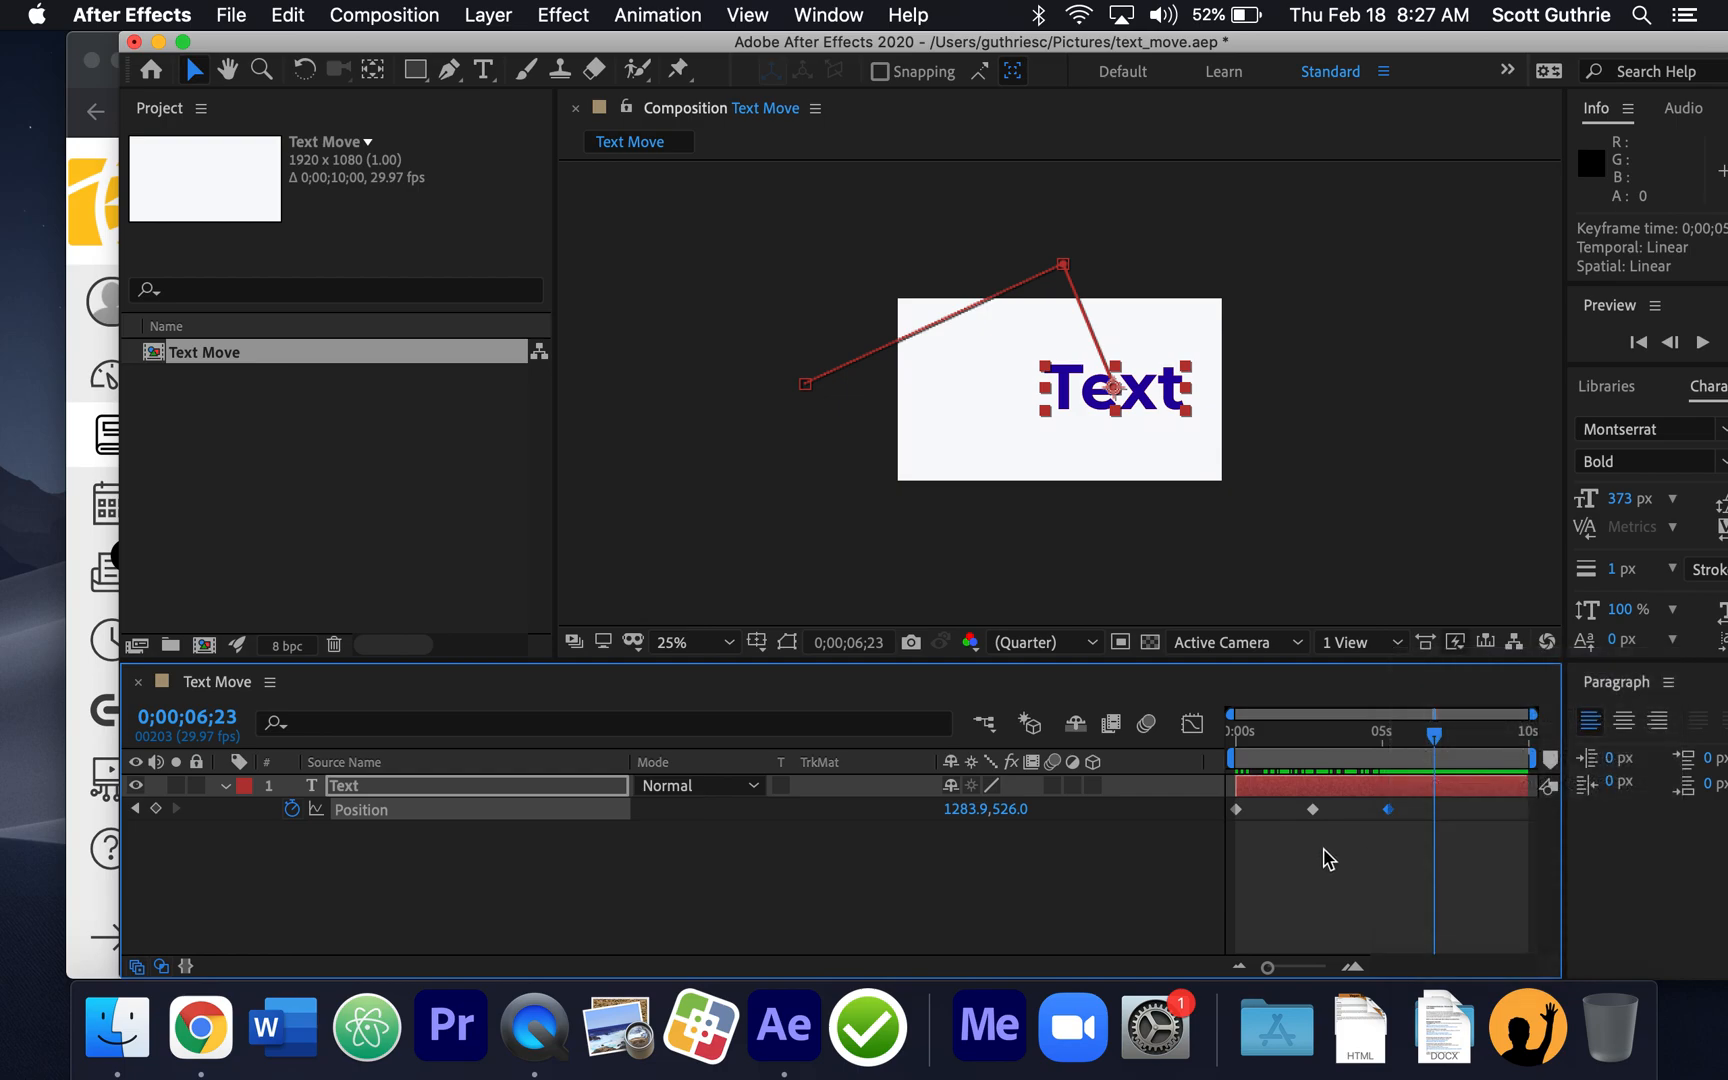
pyautogui.press('super+c')
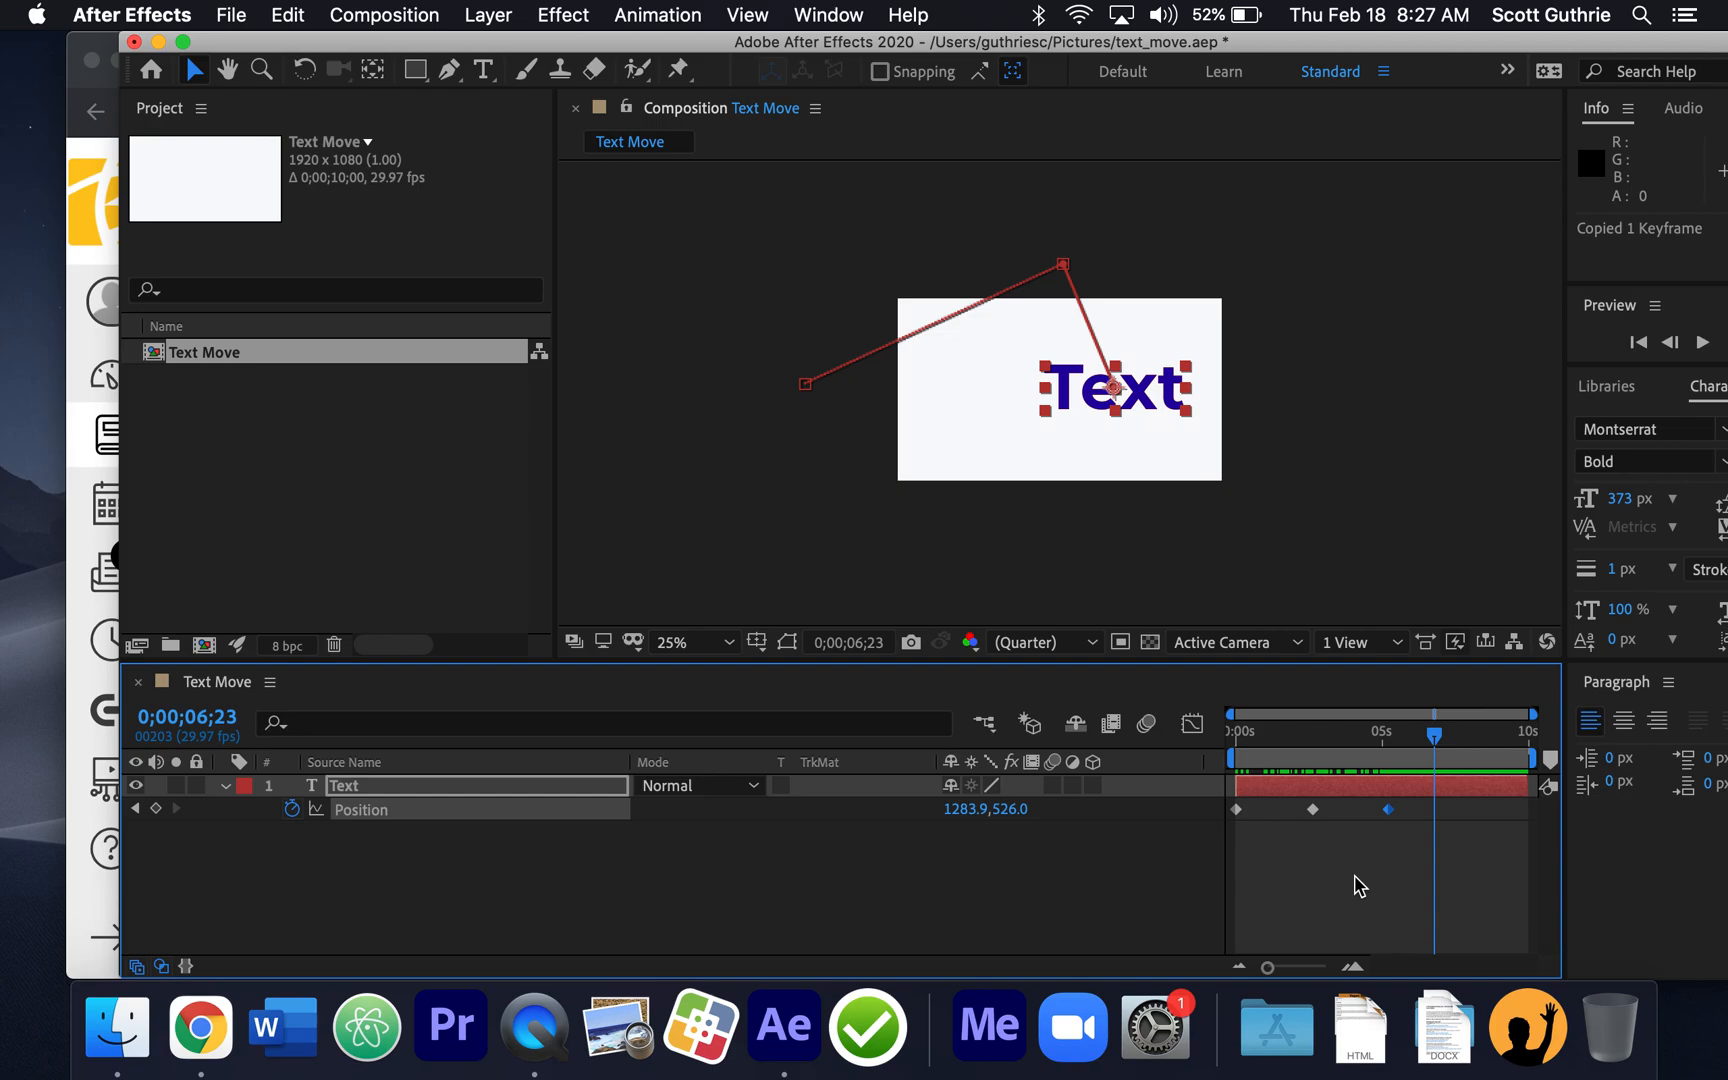
pyautogui.press('cmd+v')
pyautogui.moveTo(1437, 737)
pyautogui.mouseDown()
pyautogui.moveTo(1373, 742)
pyautogui.moveTo(1446, 737)
pyautogui.moveTo(1377, 738)
pyautogui.moveTo(1407, 737)
pyautogui.mouseUp()
pyautogui.press('super+z')
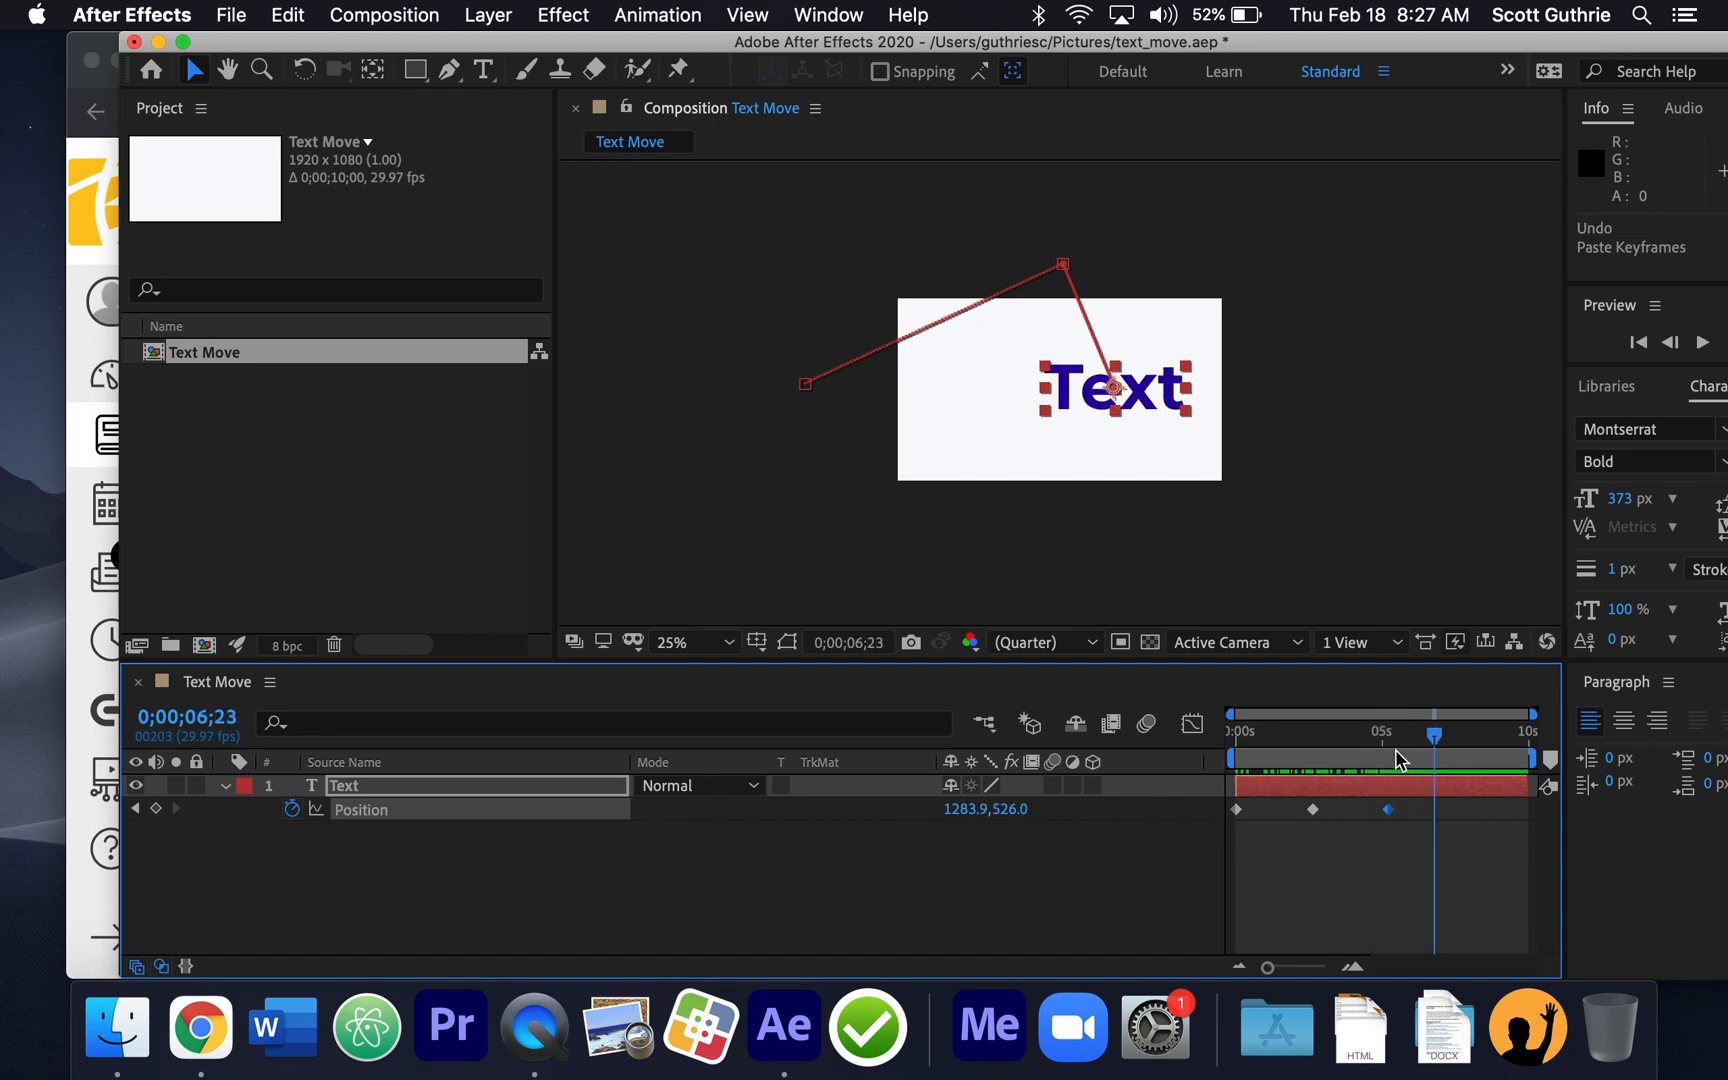
# - Add a Position keyframe at 0;00;06;14 that holds the text at its current position
pyautogui.moveTo(1434, 742)
pyautogui.mouseDown()
pyautogui.moveTo(1391, 746)
pyautogui.moveTo(1425, 740)
pyautogui.mouseUp()
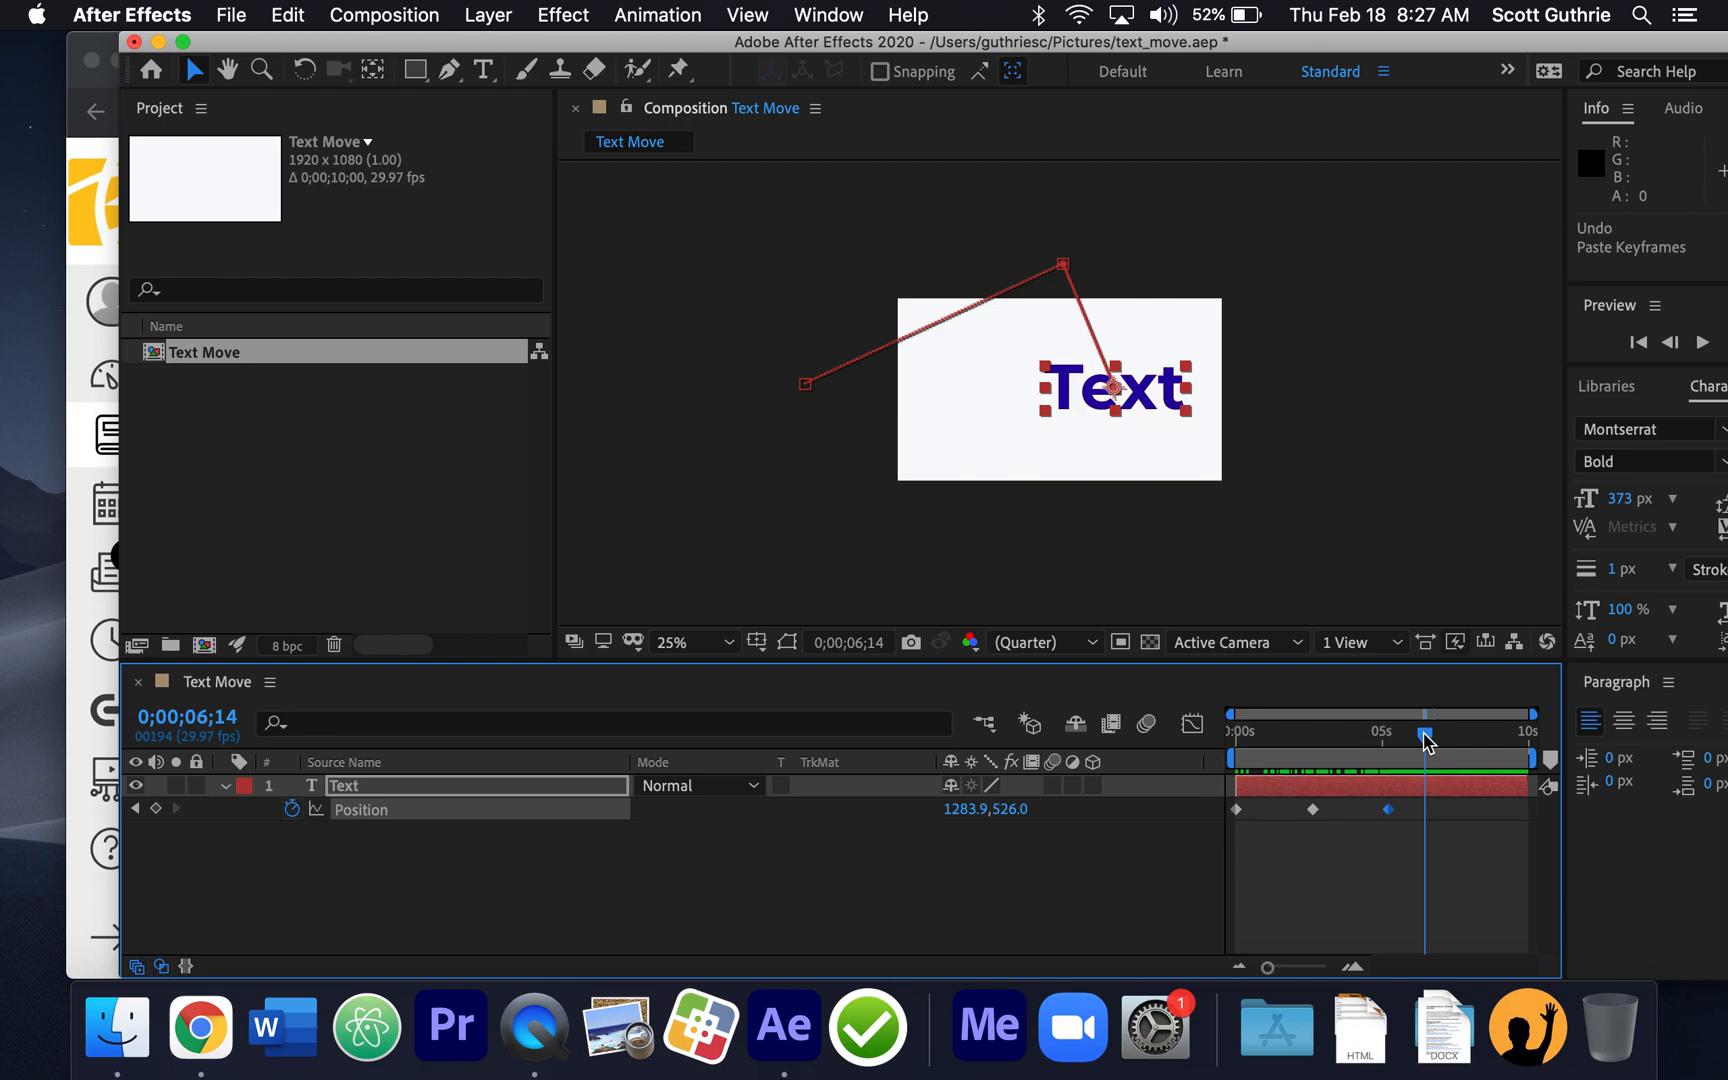
pyautogui.click(157, 812)
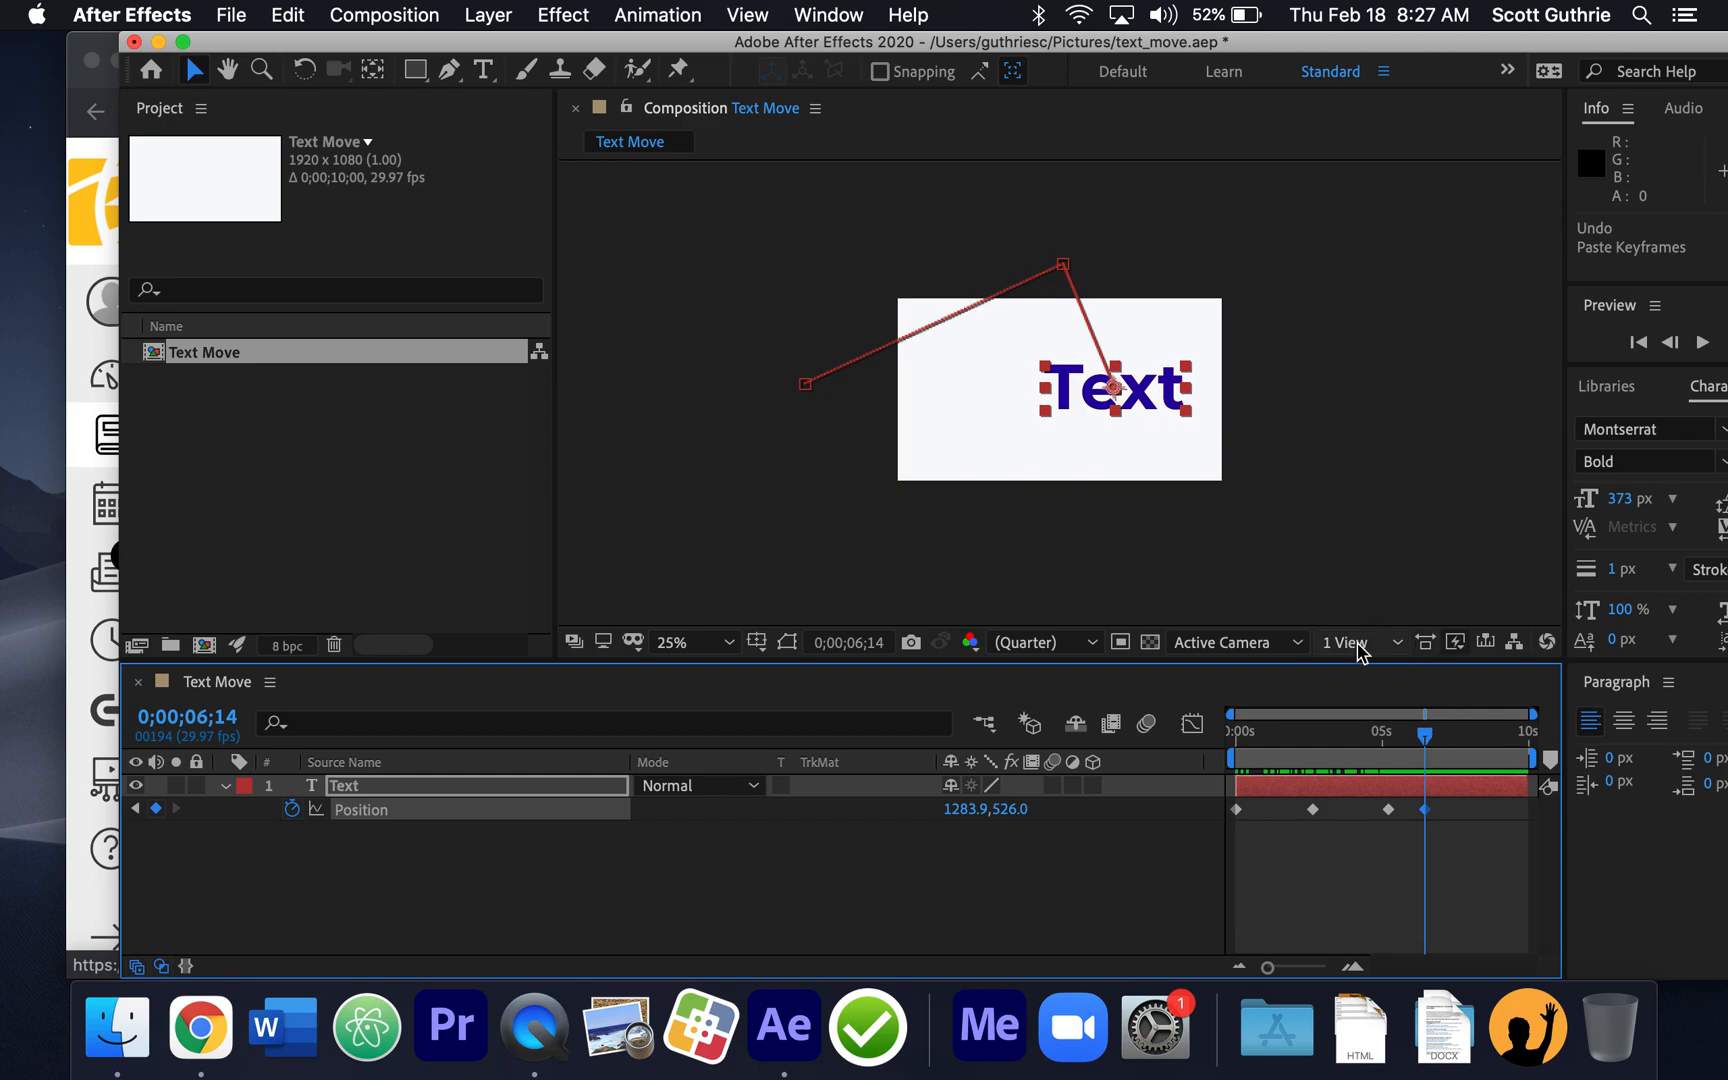
# - At about 0;00;07;22, move the text to the frame's lower-left area, about position 428, 902, as a further Position keyframe
pyautogui.moveTo(1426, 740)
pyautogui.mouseDown()
pyautogui.moveTo(1373, 740)
pyautogui.moveTo(1431, 742)
pyautogui.mouseUp()
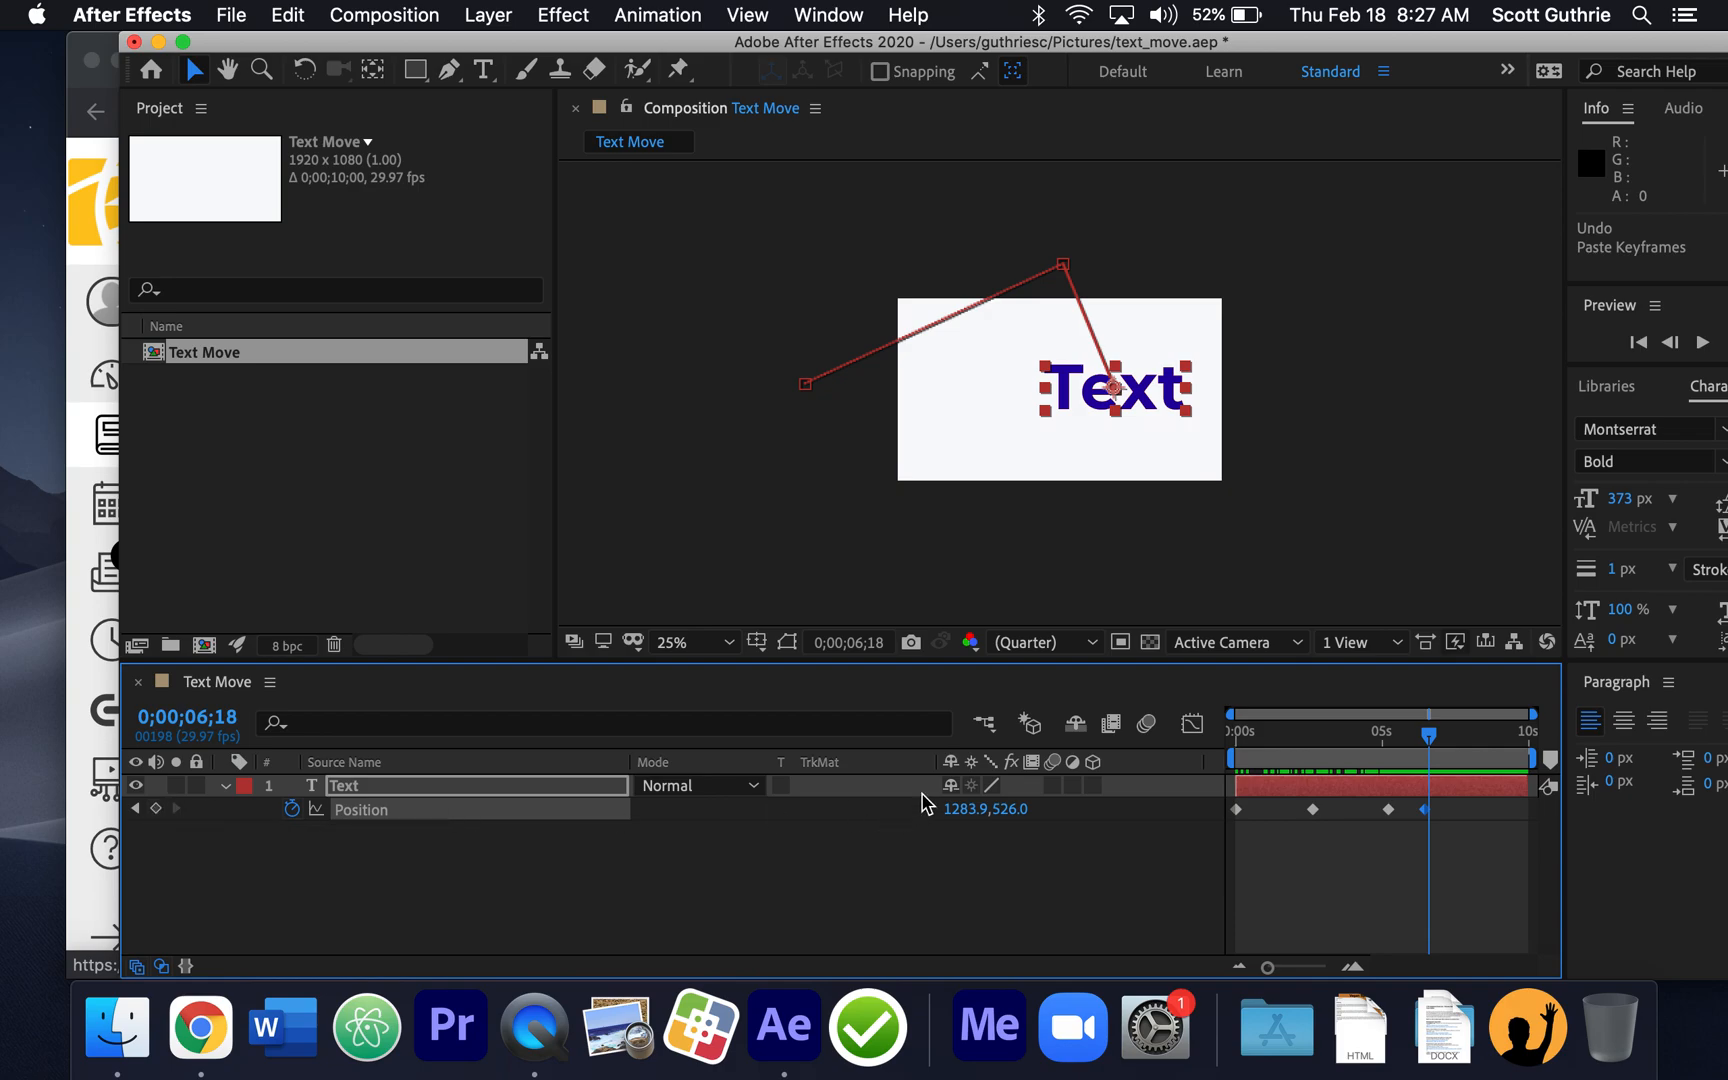
pyautogui.moveTo(1428, 742); pyautogui.dragTo(1463, 755)
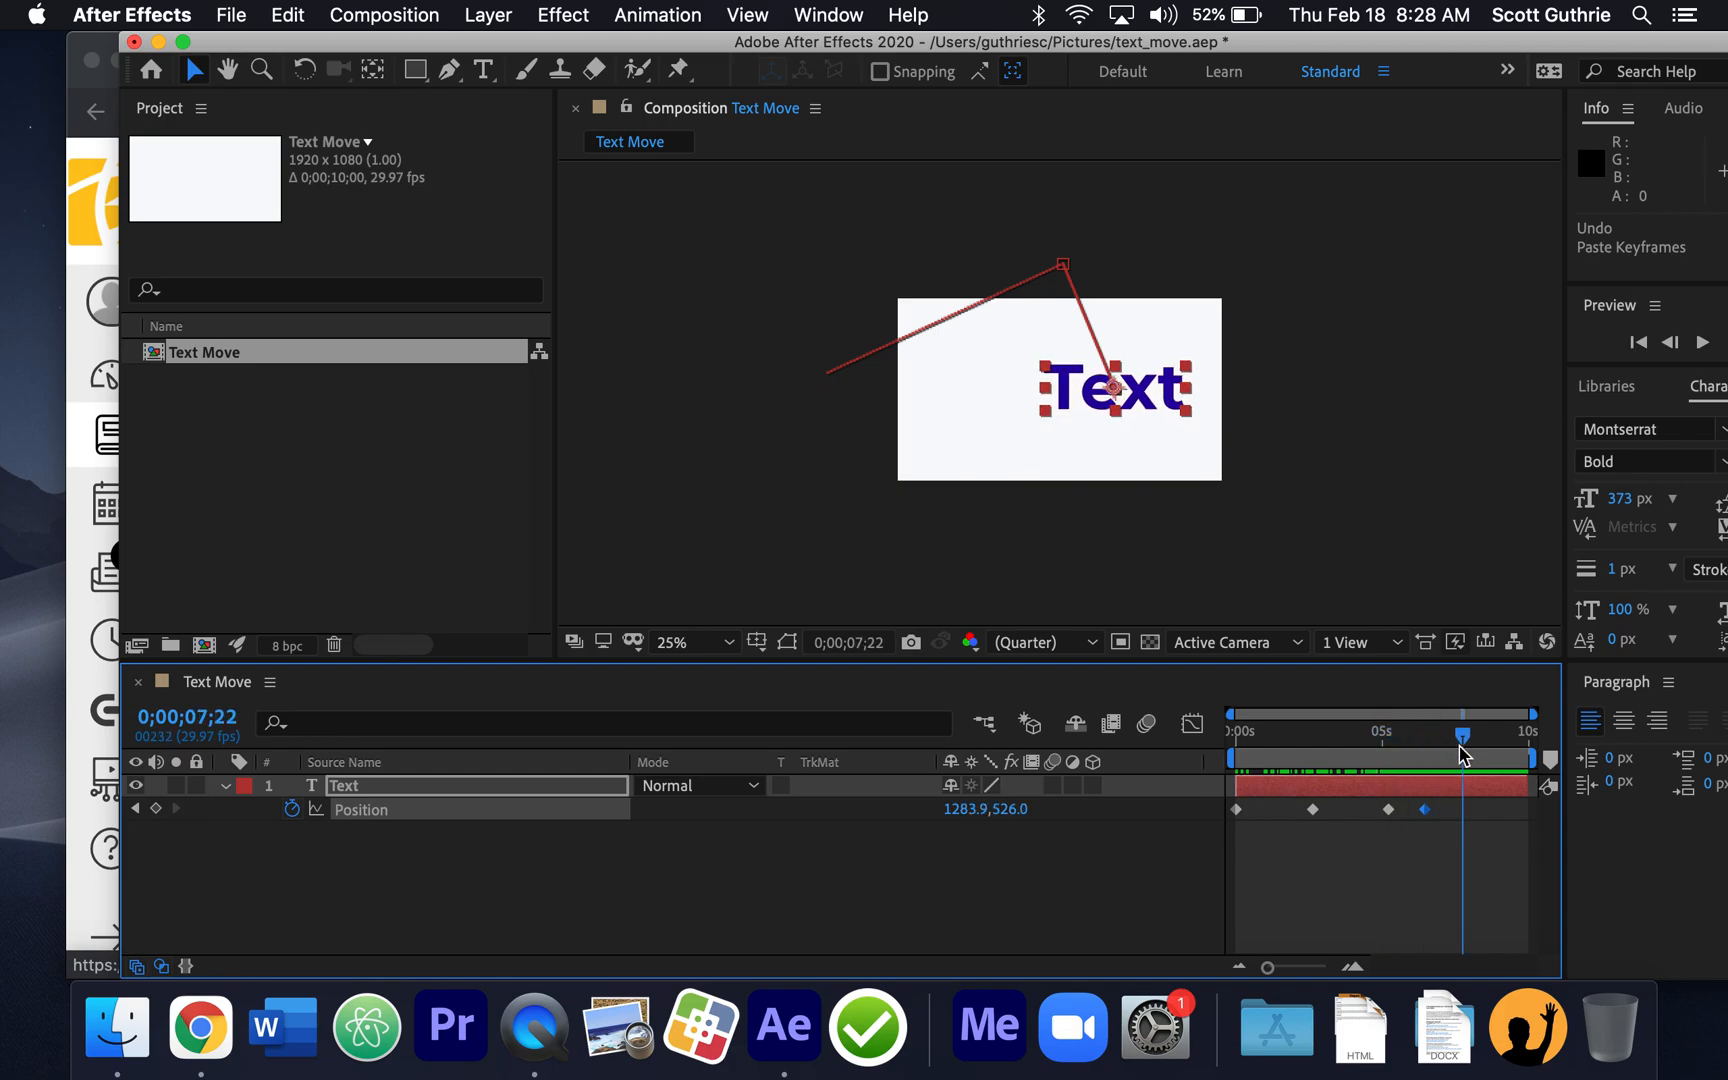
pyautogui.moveTo(1074, 363); pyautogui.dragTo(932, 431)
pyautogui.moveTo(1462, 735)
pyautogui.mouseDown()
pyautogui.moveTo(1190, 724)
pyautogui.moveTo(1470, 718)
pyautogui.mouseUp()
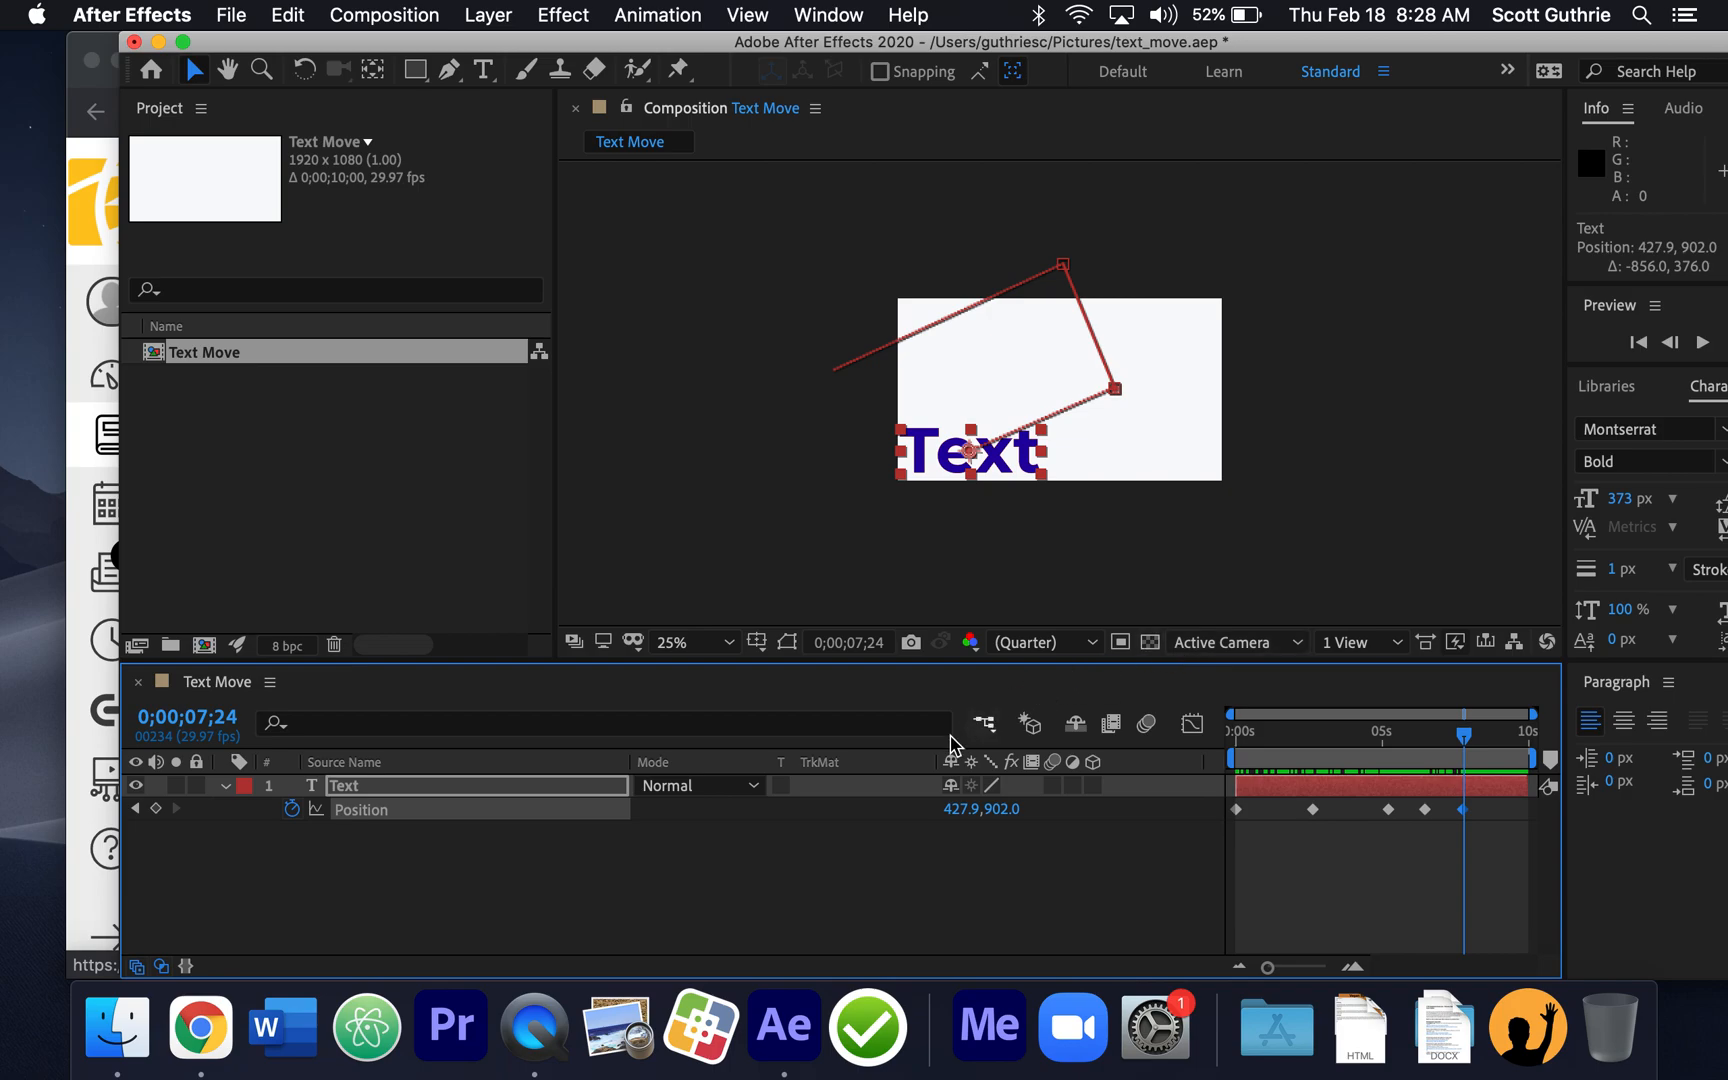
pyautogui.click(545, 1020)
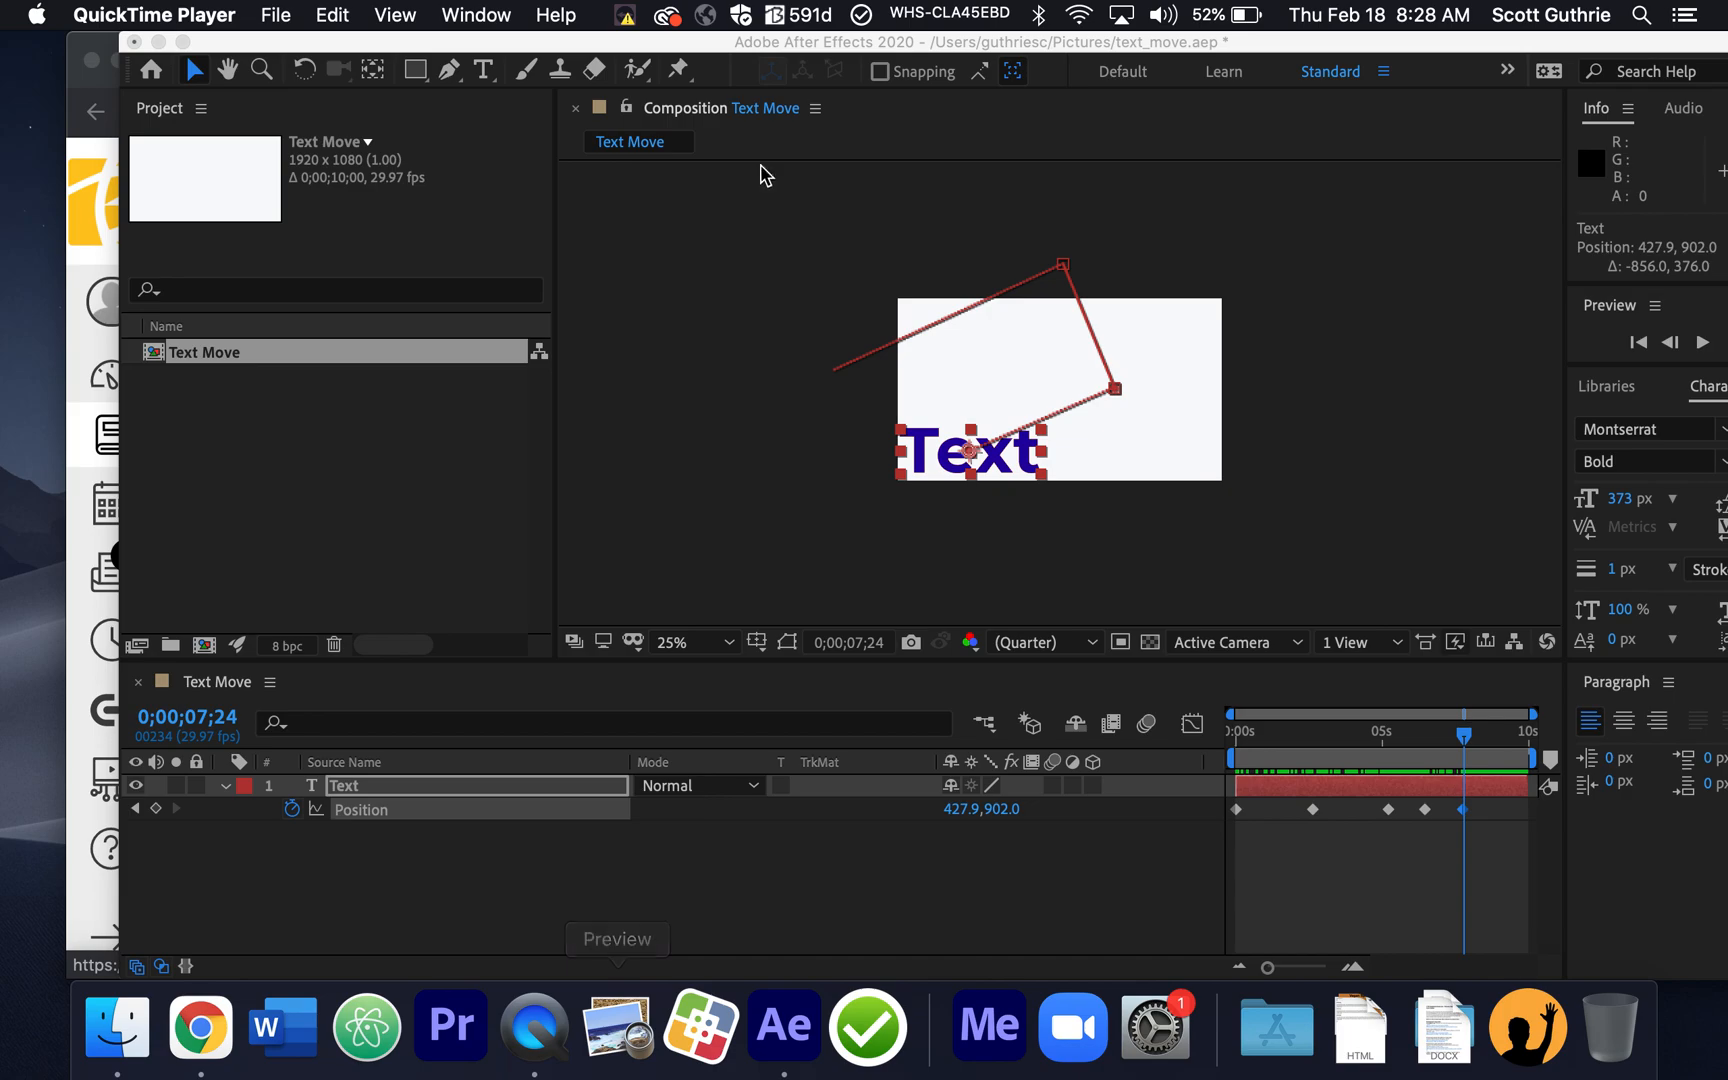
pyautogui.click(277, 18)
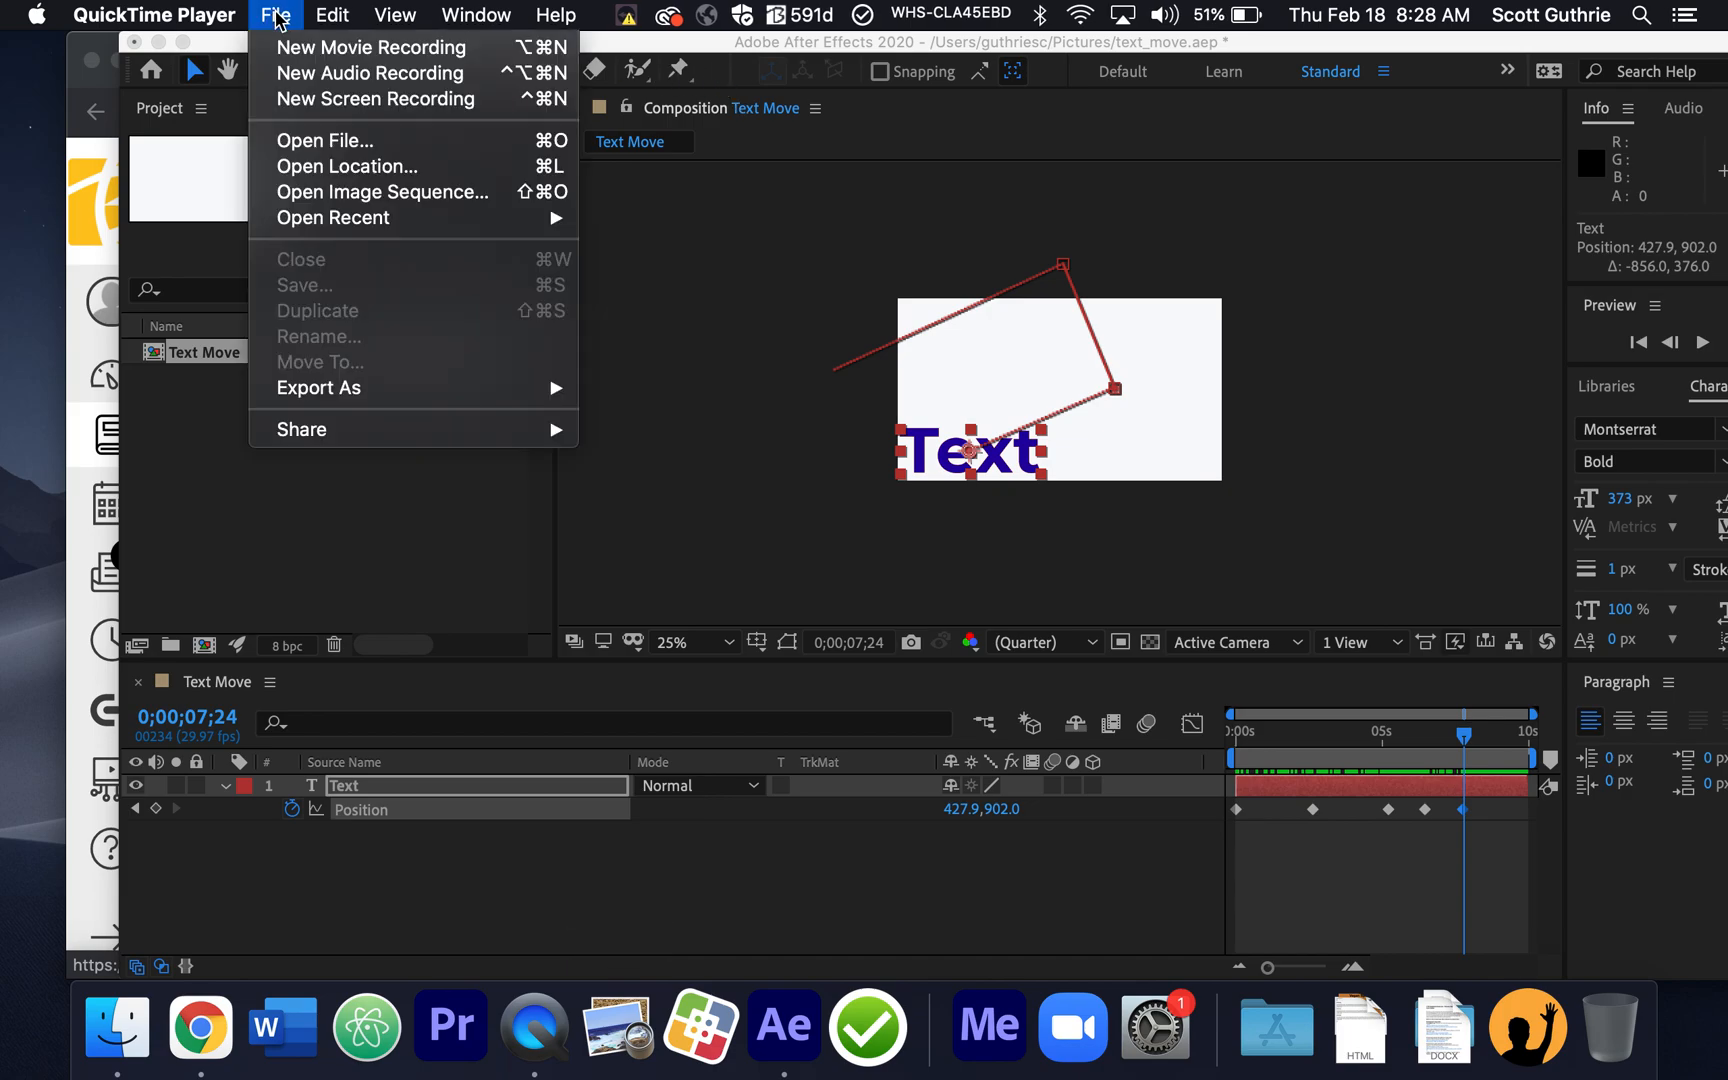
pyautogui.click(330, 98)
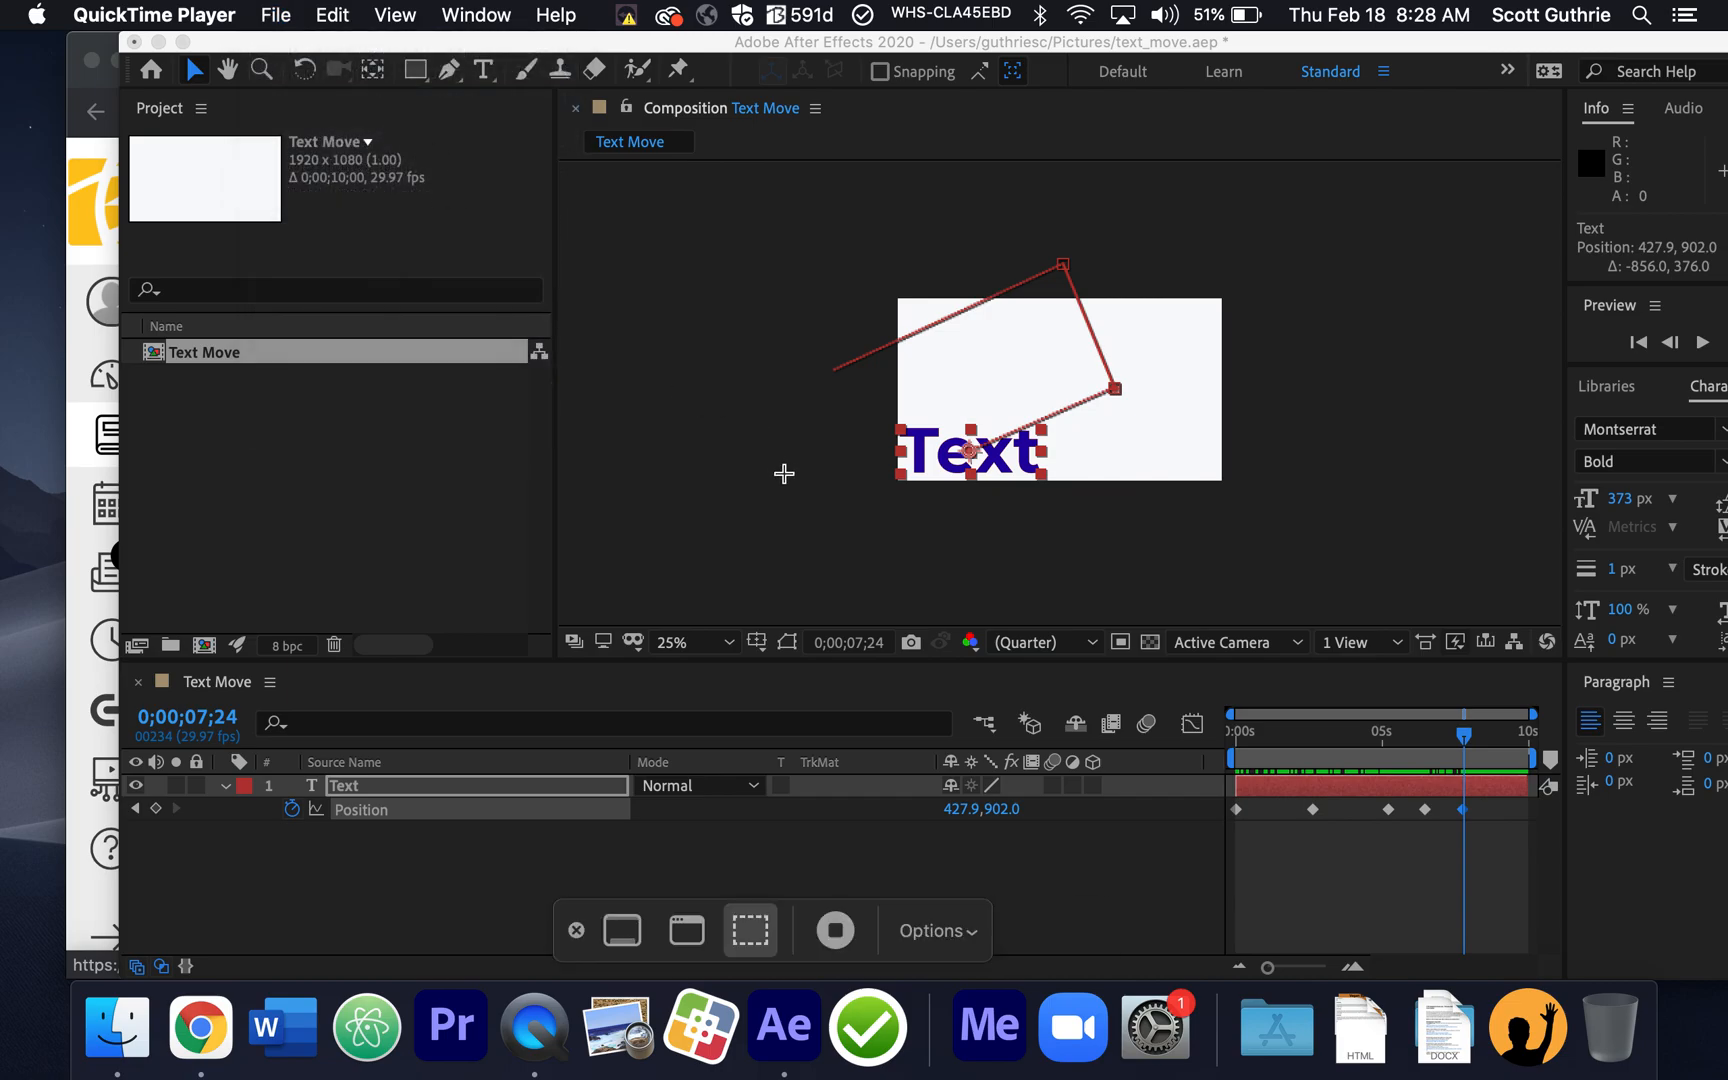